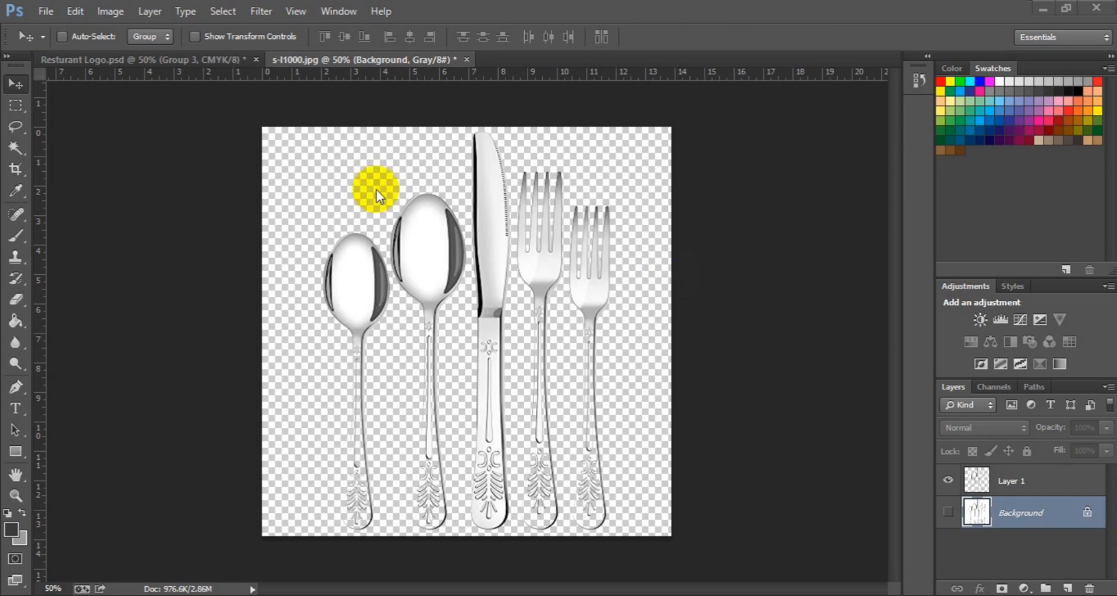
Step: Start a new document and name it Professional Restaurant Logo
left_click(46, 11)
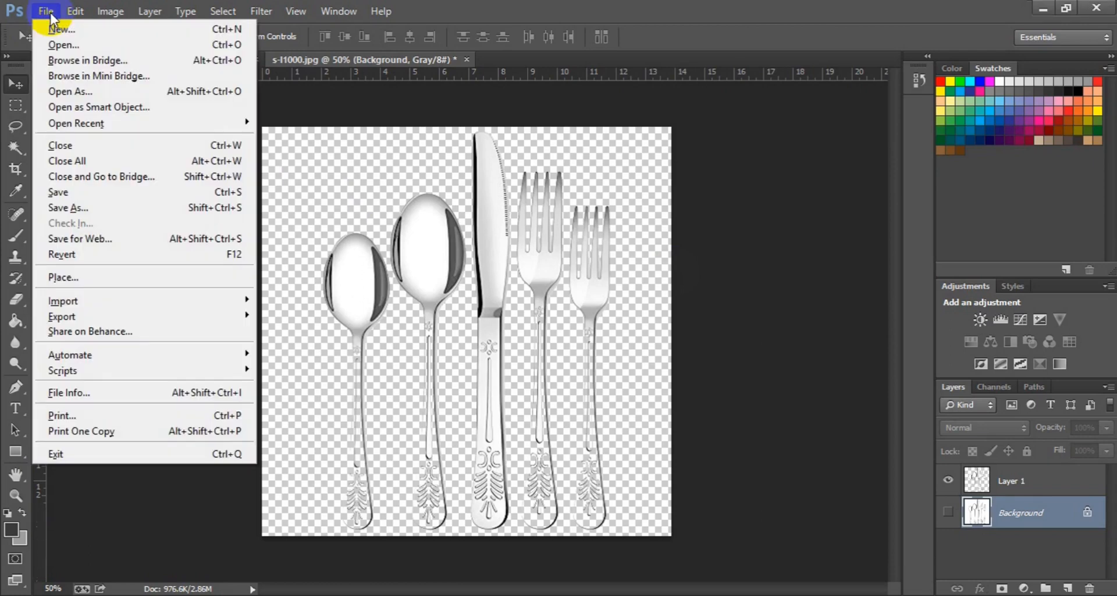
left_click(68, 33)
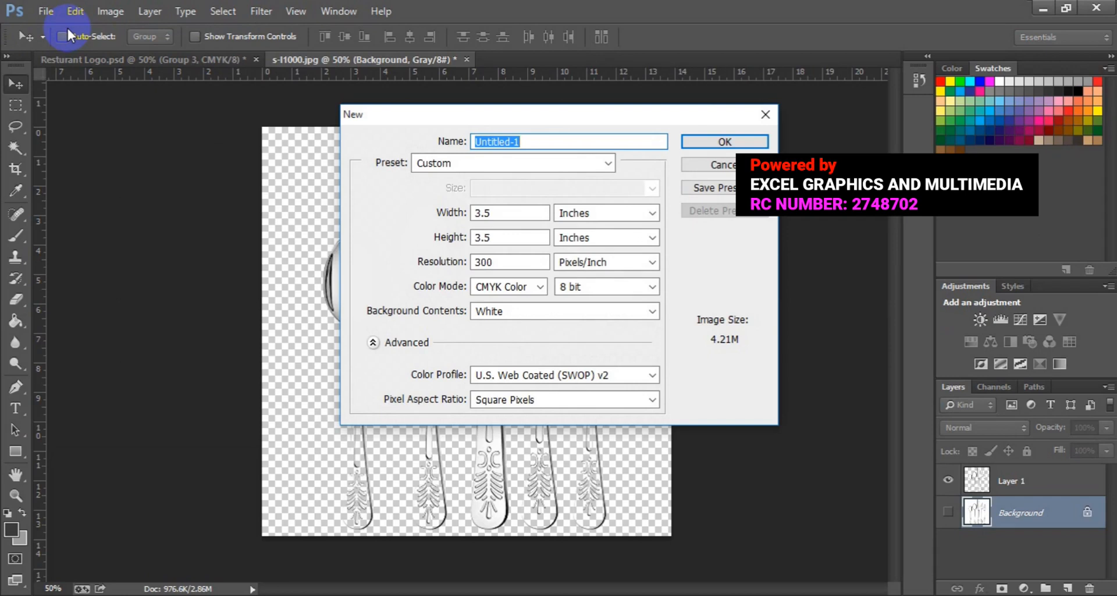
type("Pro")
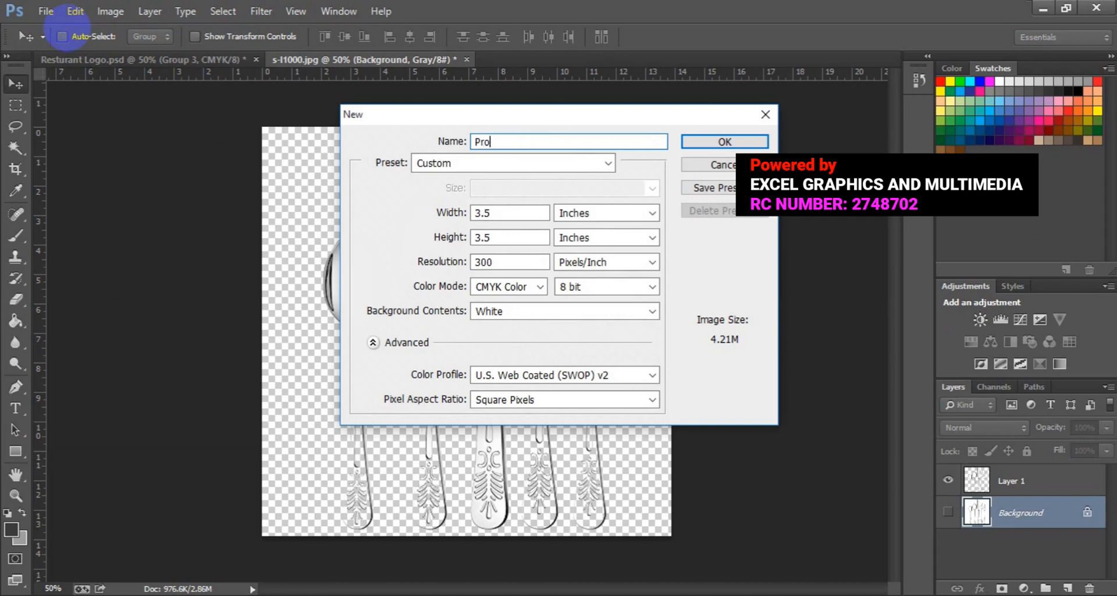
type("fessional Restuarnat")
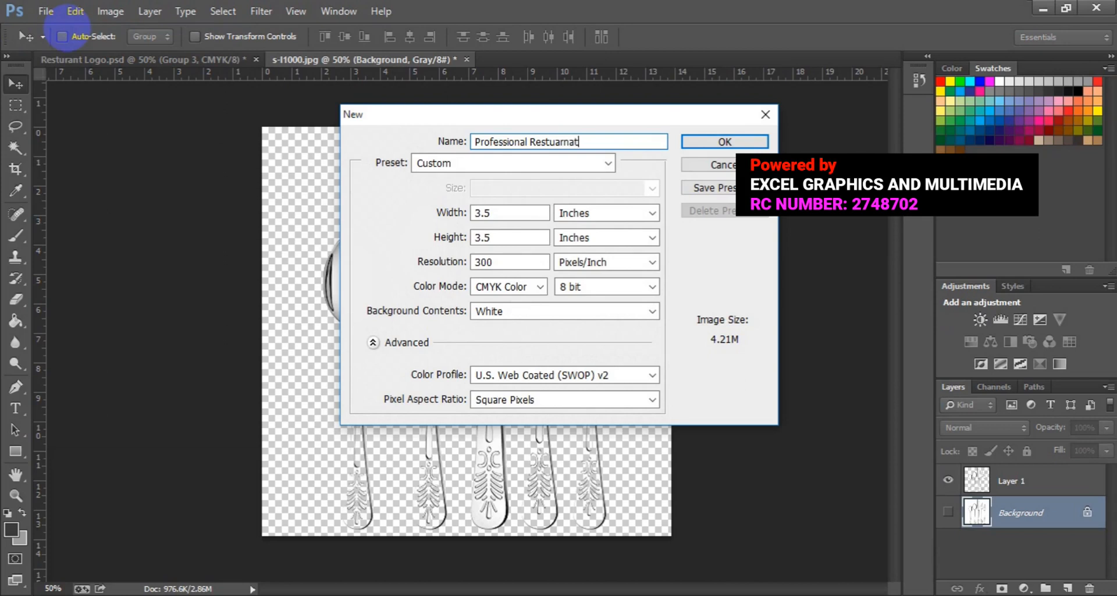
key("BackSpace")
key("BackSpace")
key("BackSpace")
key("BackSpace")
key("BackSpace")
type("auran")
type("t ")
type("Laig")
key("BackSpace")
key("BackSpace")
type("ogo")
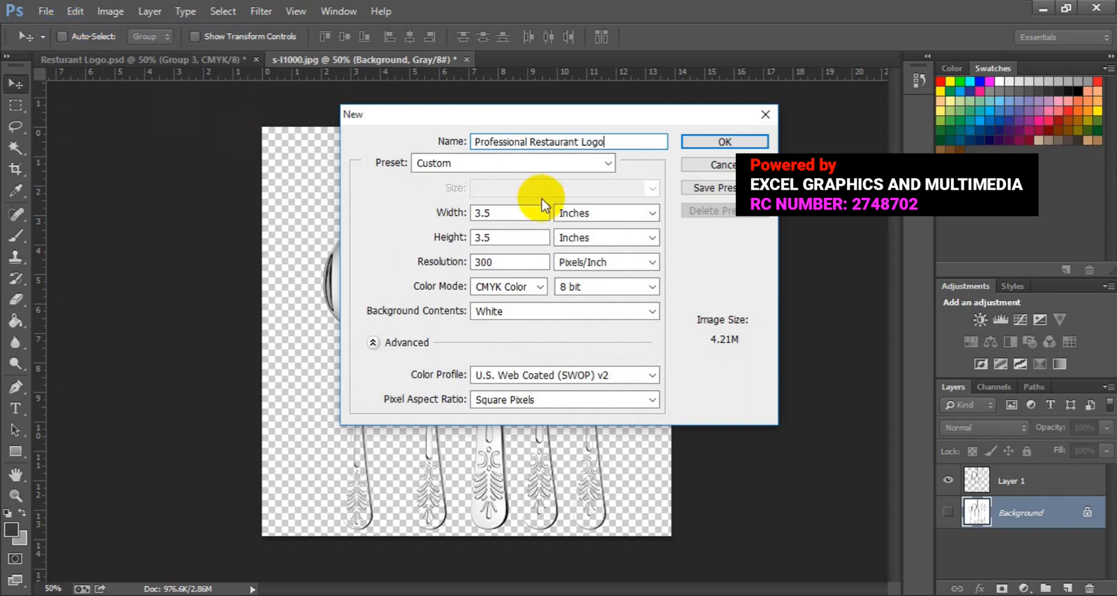
Step: Set the new document's units to pixels, with a width and height of 1000 each
left_click(591, 216)
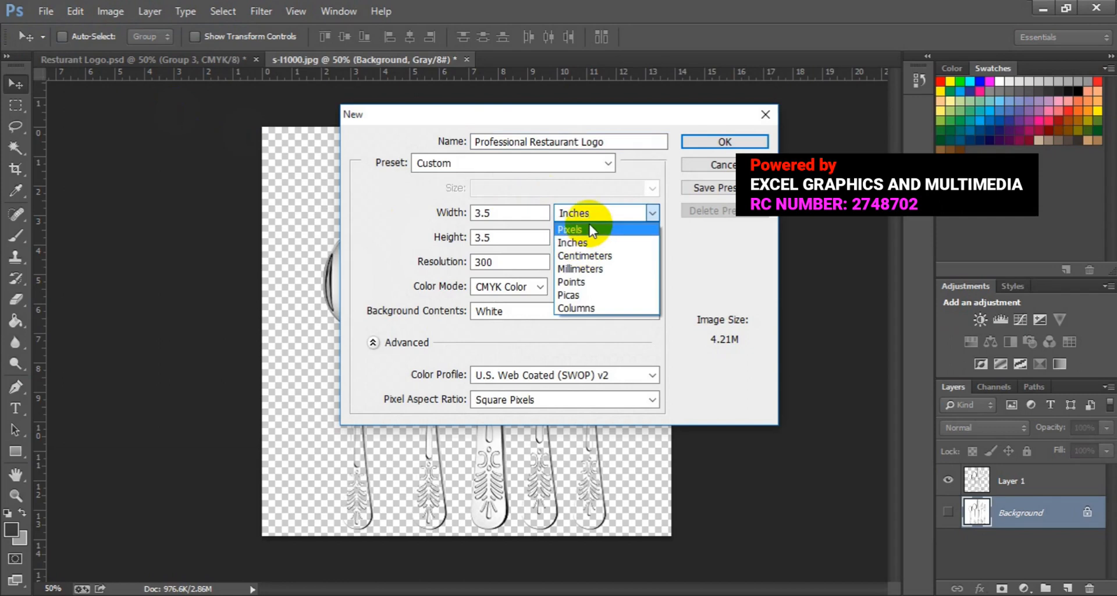
left_click(590, 230)
left_click(526, 214)
key("BackSpace")
key("BackSpace")
type("00")
left_click(490, 239)
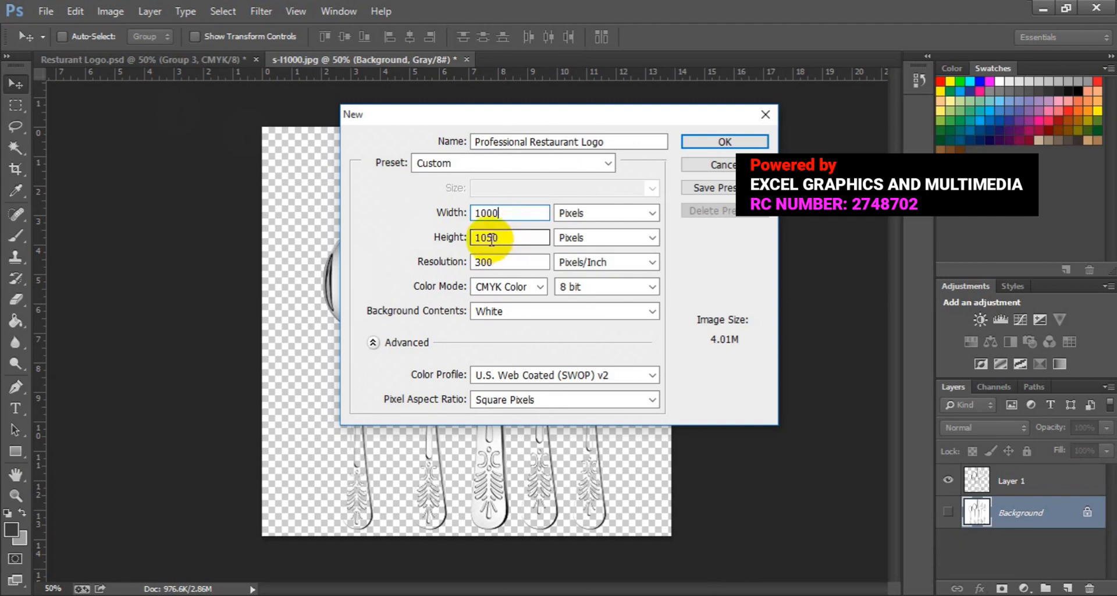
key("BackSpace")
type("0")
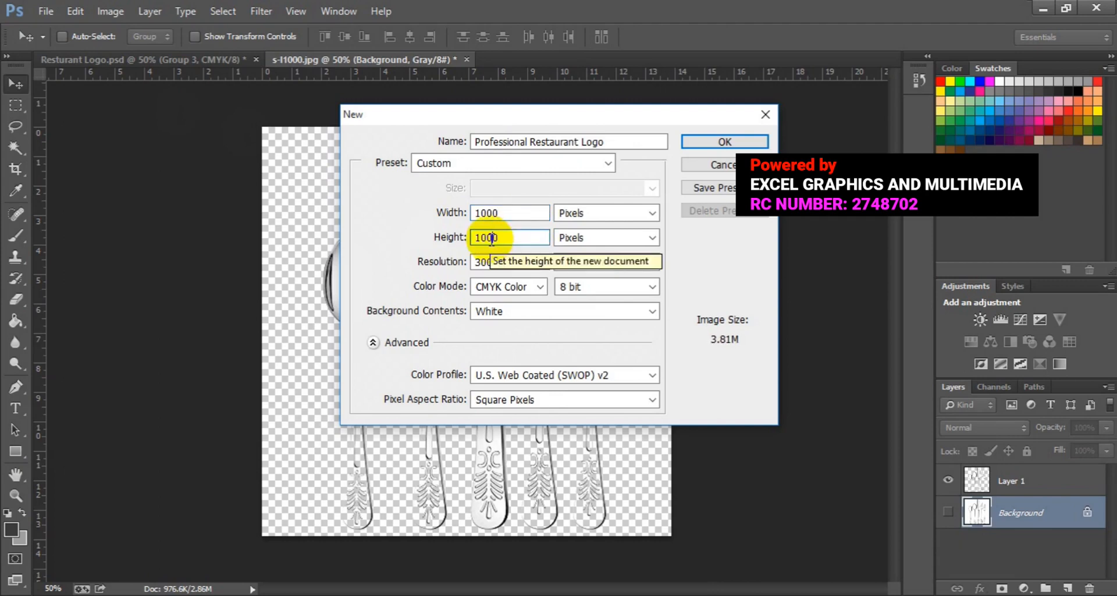
Step: Keep the resolution at 300 pixels/inch with CMYK Color mode and create the document
left_click(501, 260)
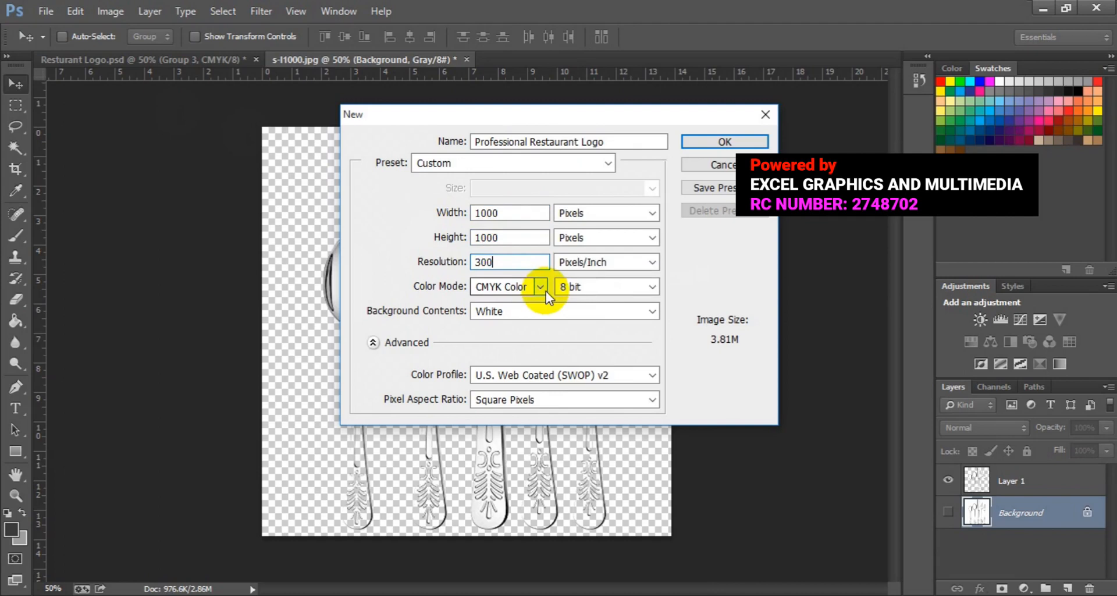
left_click(541, 287)
left_click(505, 341)
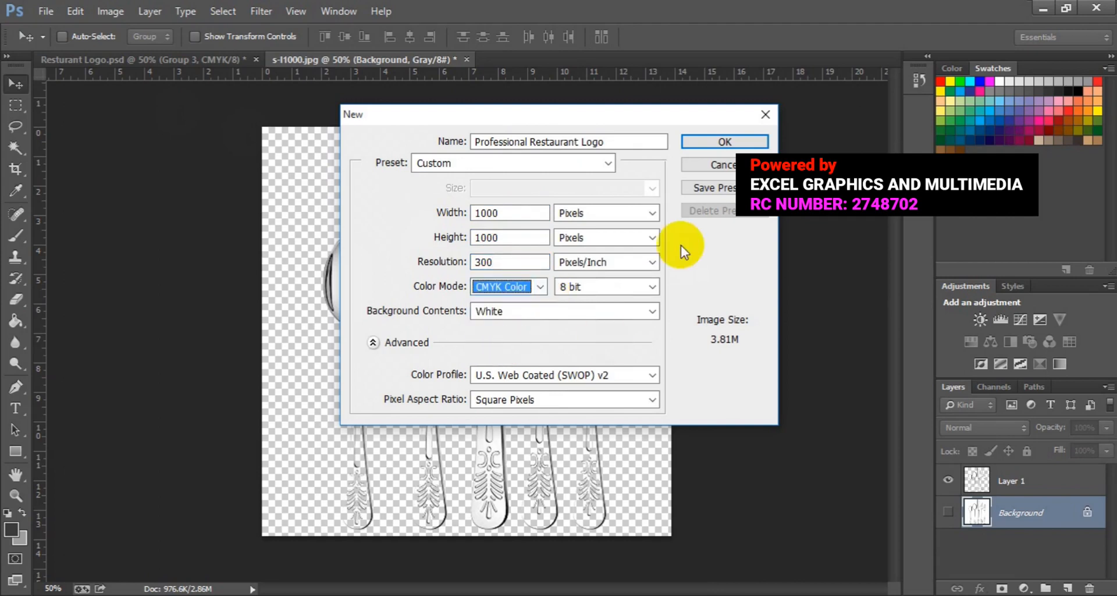
left_click(740, 143)
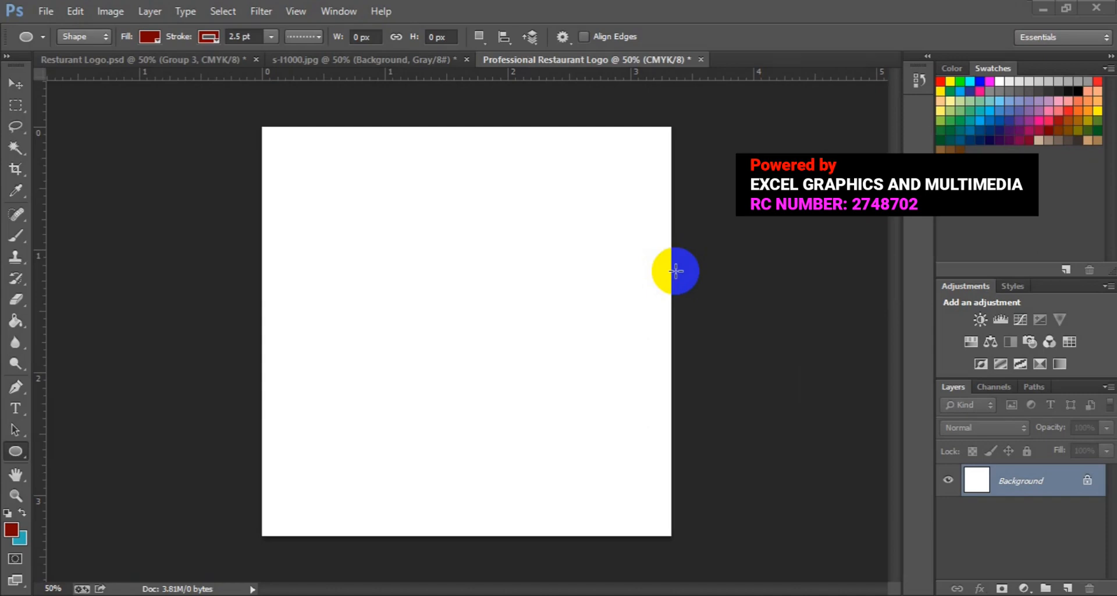
Step: On a new layer, draw a circle about 516 px wide near the canvas's upper-left corner, with no fill and a dashed dark red stroke
left_click(1070, 588)
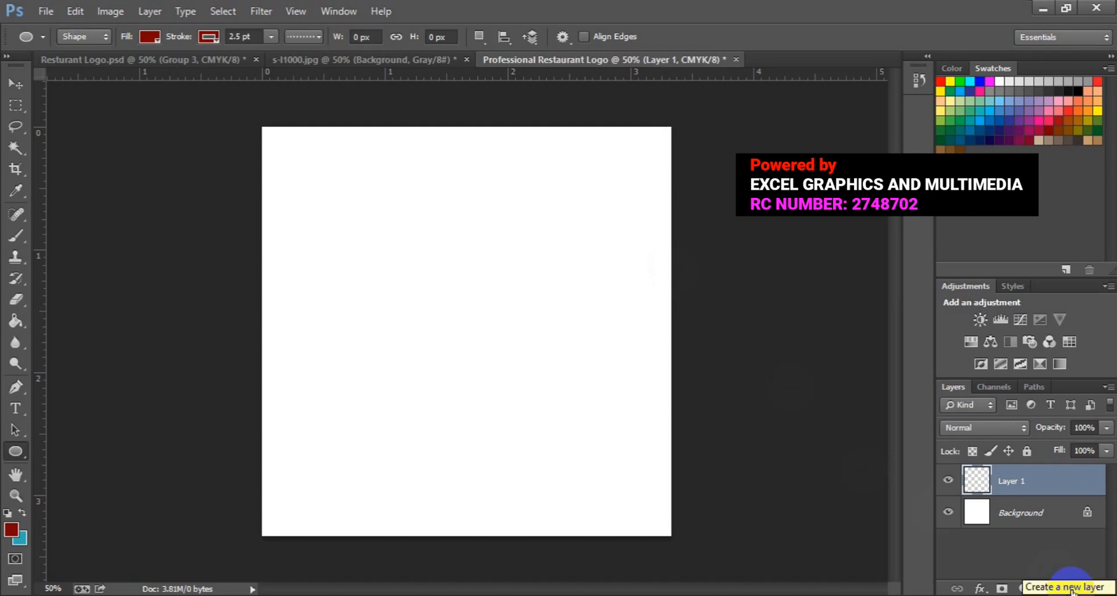
left_click(16, 455)
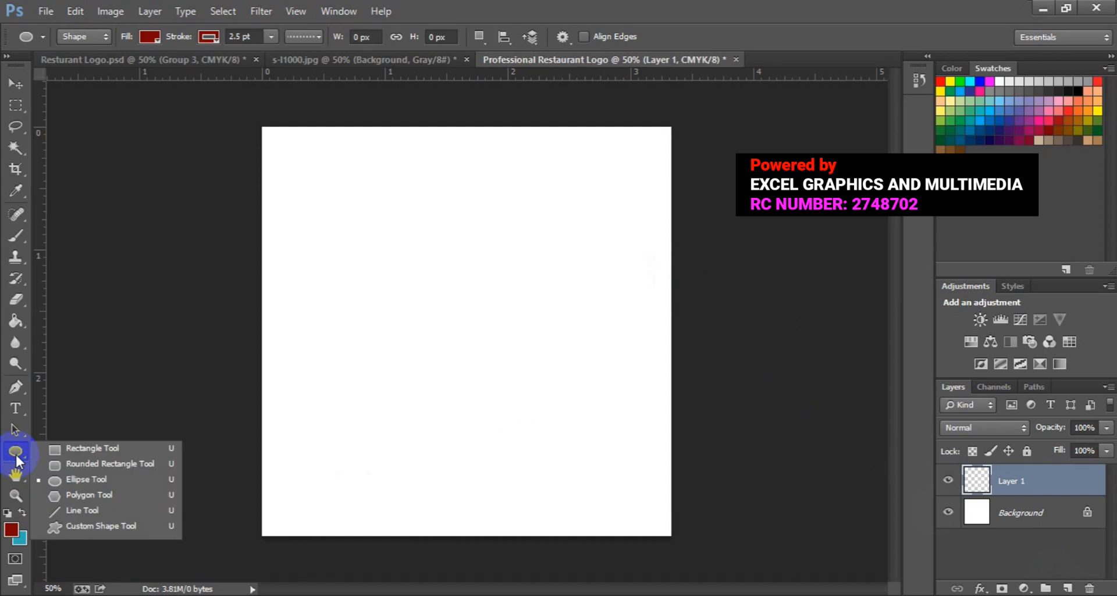
left_click(117, 479)
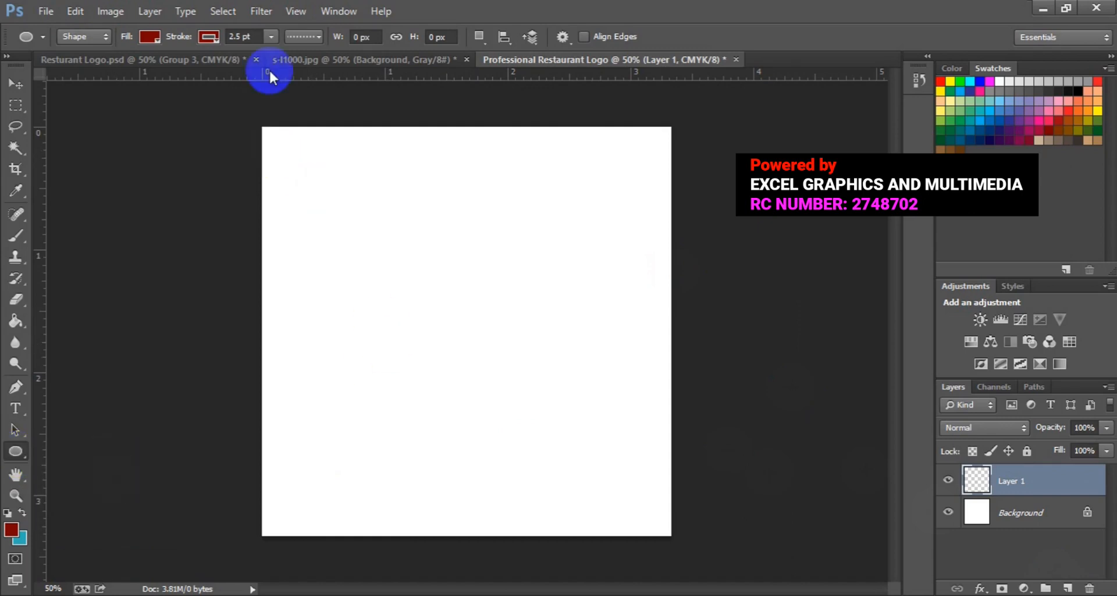
left_click(312, 39)
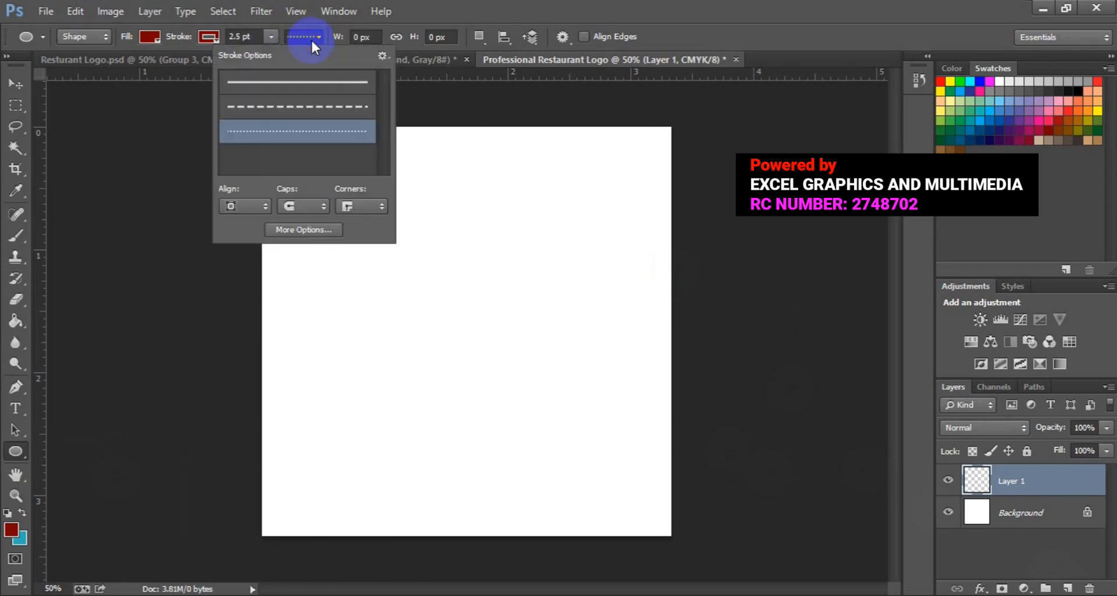
left_click(283, 108)
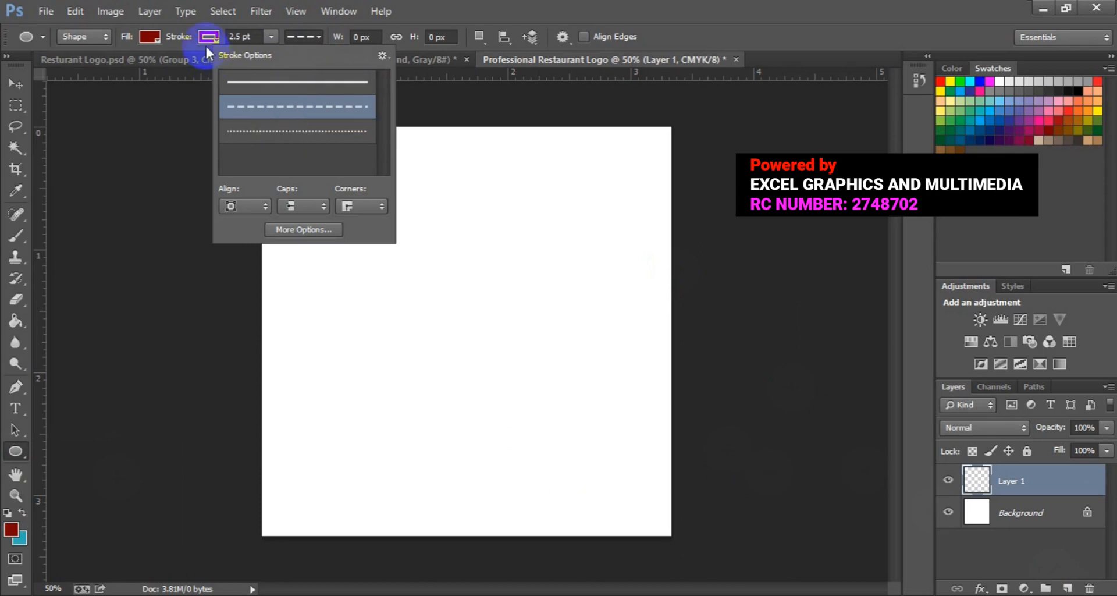
left_click(154, 39)
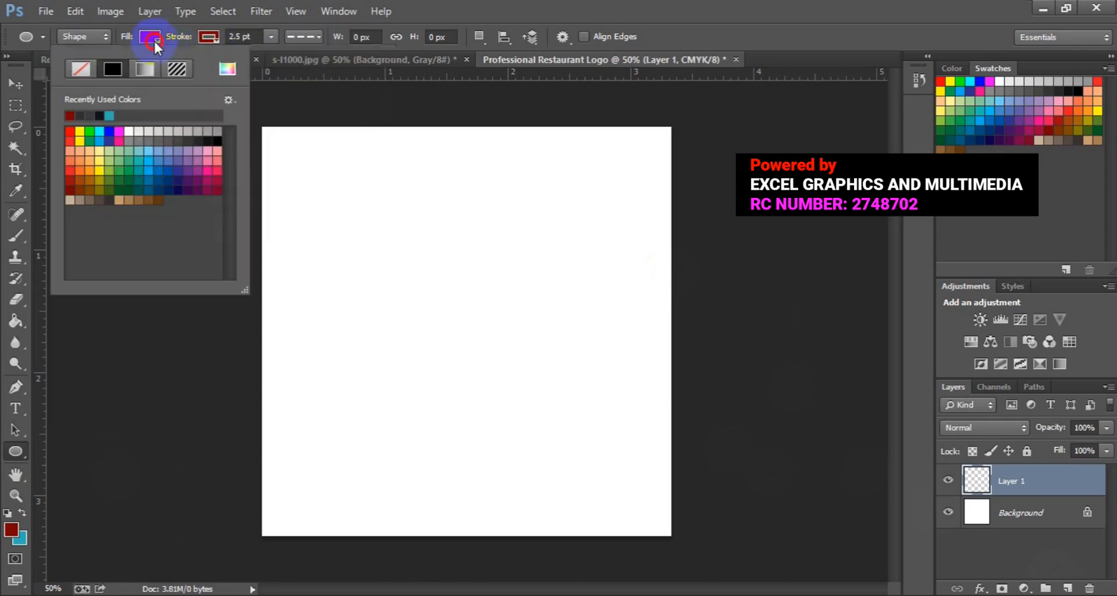
left_click(82, 68)
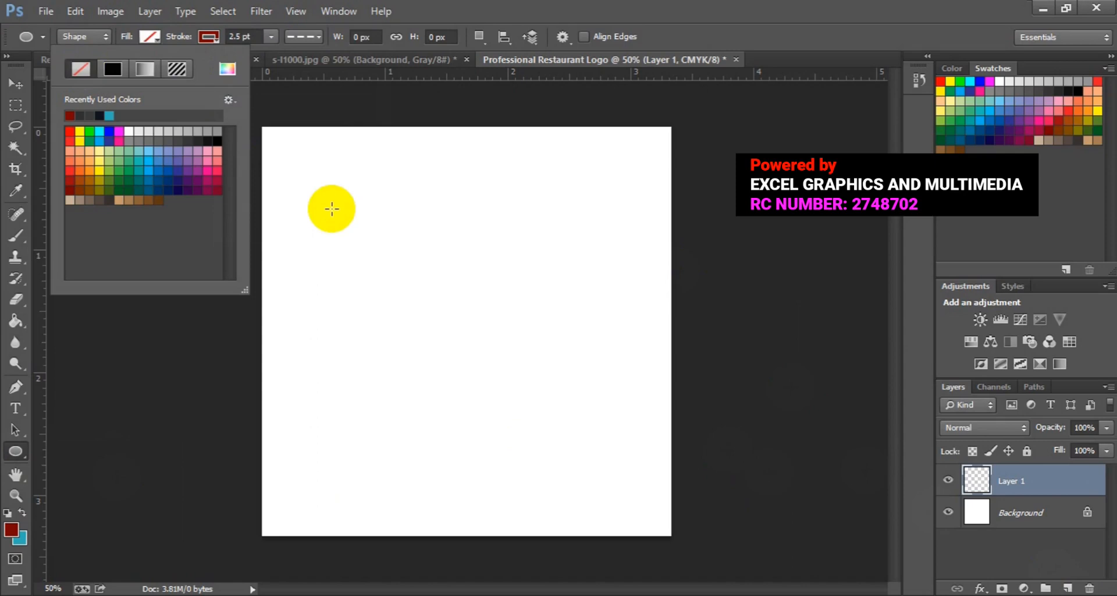
left_click(332, 209)
left_click_drag(332, 208, 447, 314)
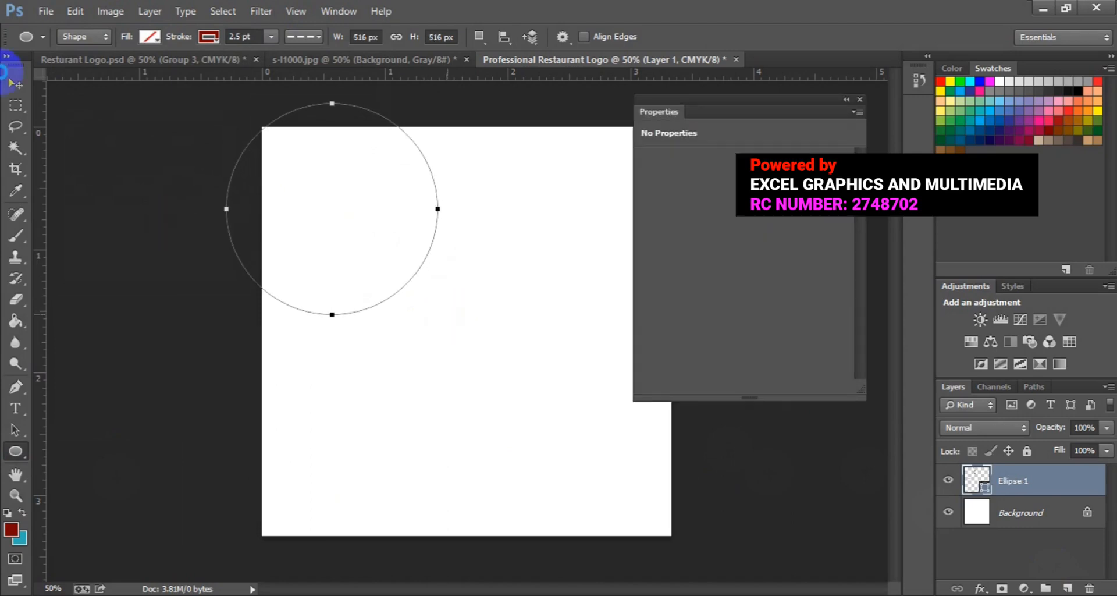
Step: Center the dashed circle horizontally and vertically on the canvas
left_click(19, 86)
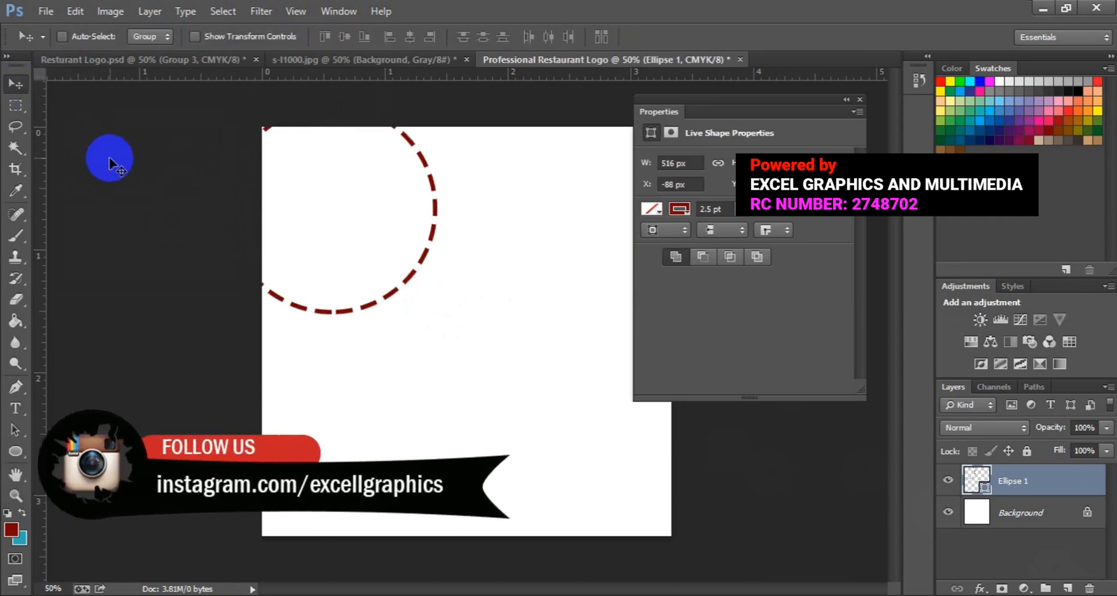
key("ctrl+a")
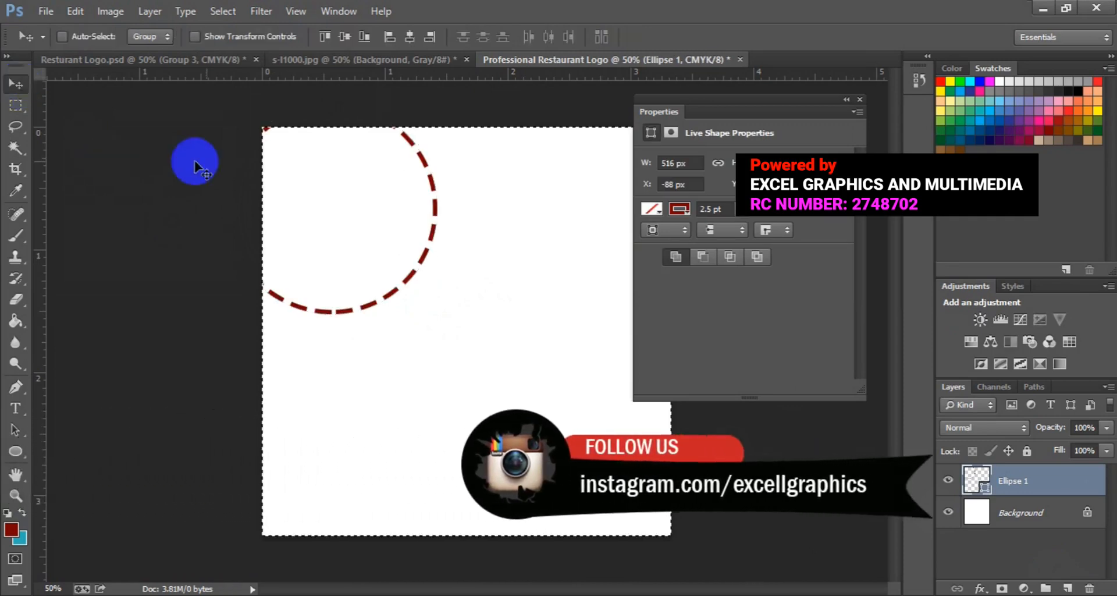
left_click(406, 42)
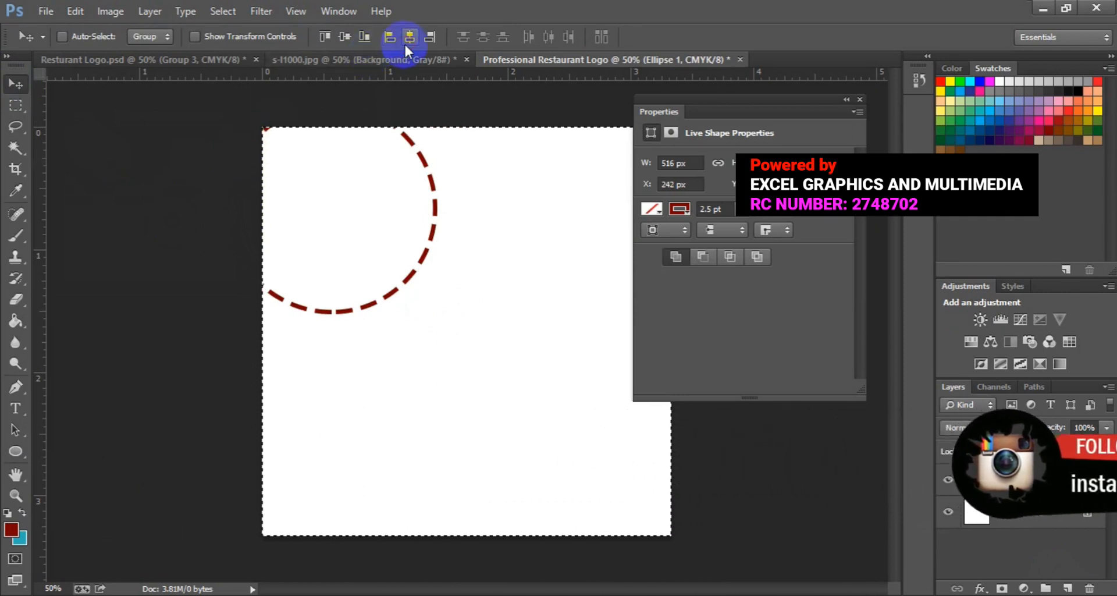
left_click(344, 39)
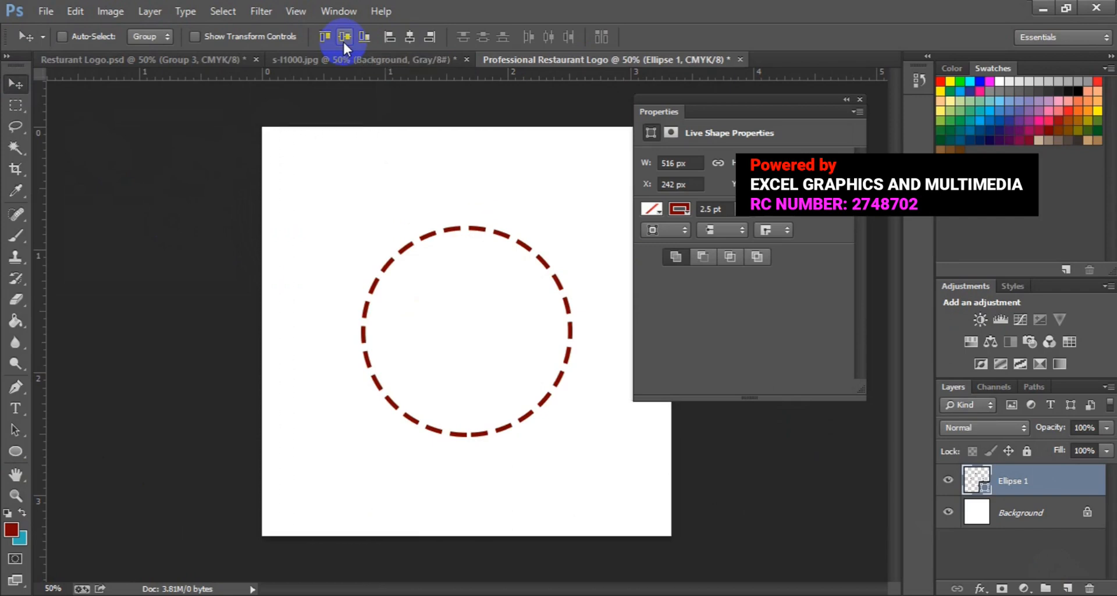
Step: Reduce the circle's stroke width to 1.92 pt
left_click(20, 450)
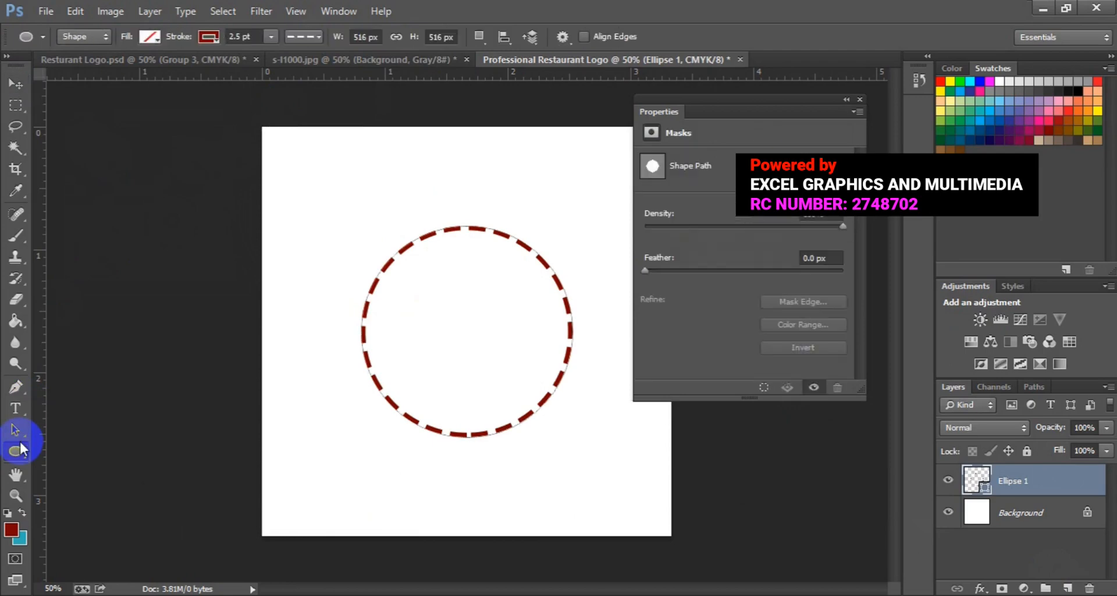
left_click(168, 216)
left_click(271, 36)
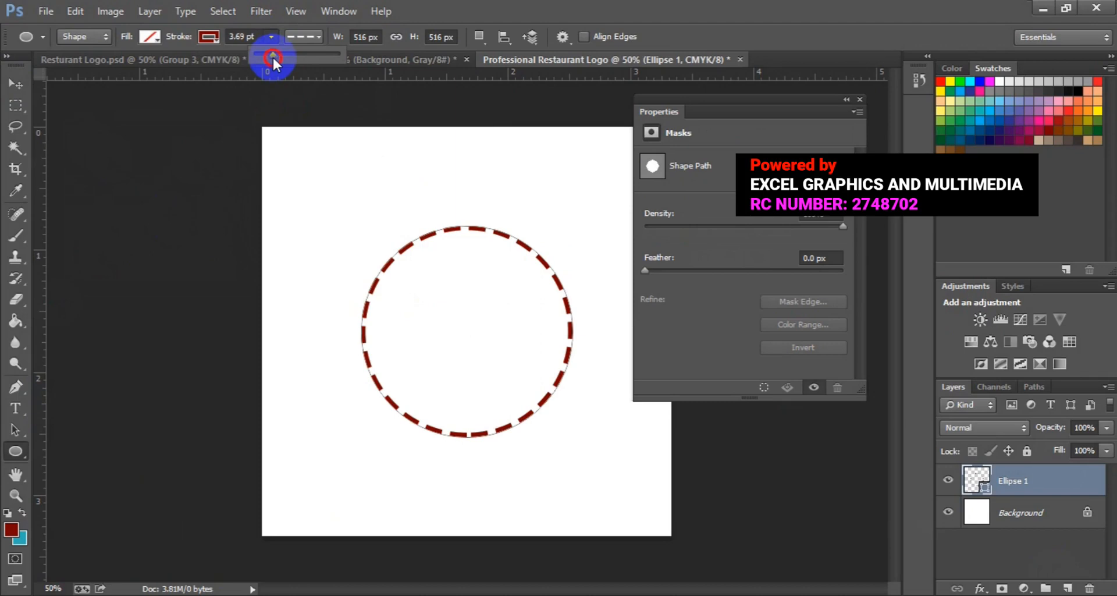
left_click_drag(269, 57, 272, 59)
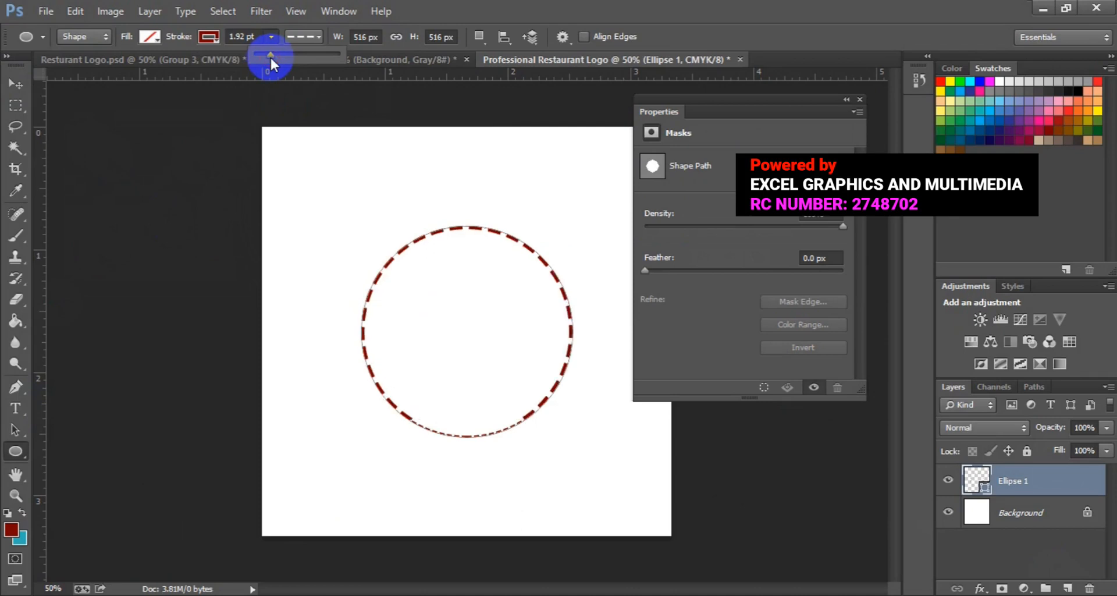
Step: Try the dotted stroke style on the circle and restore the dashed style
left_click(312, 39)
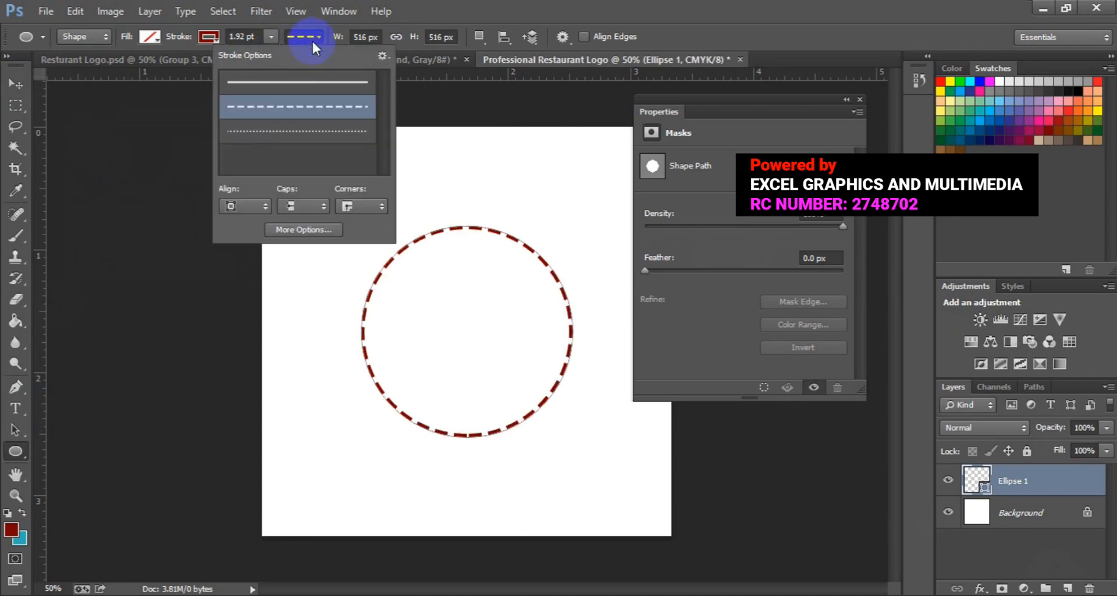
left_click(301, 131)
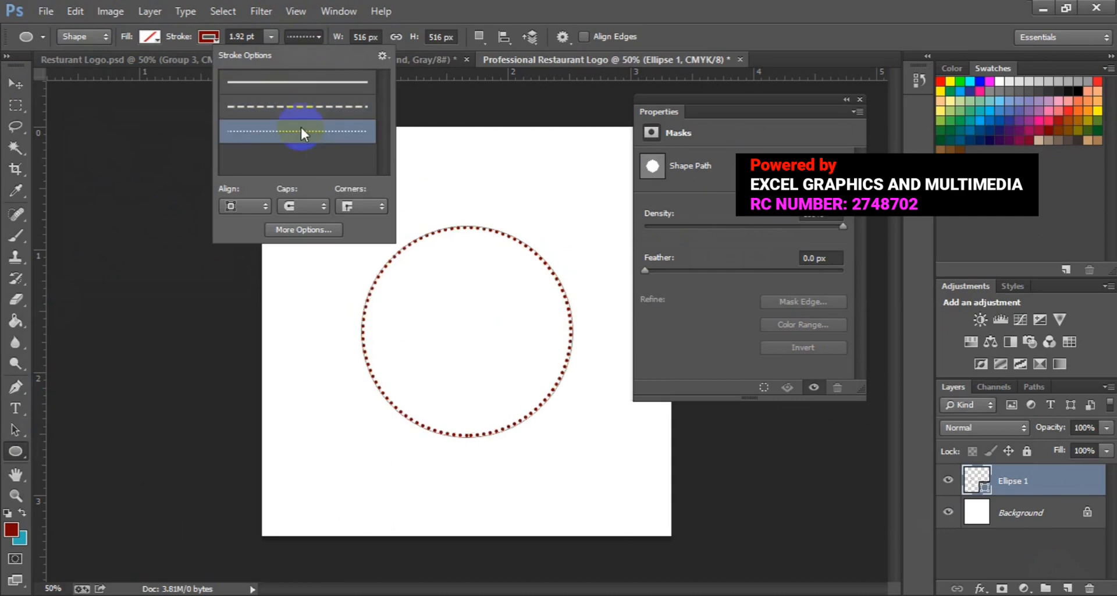
left_click(314, 116)
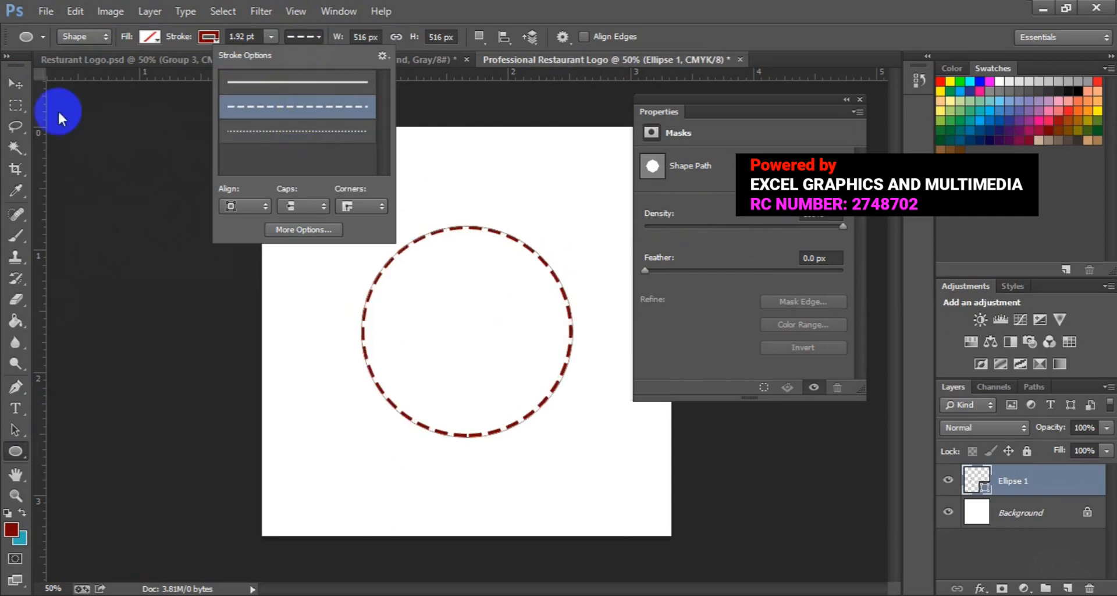
Step: Duplicate the dashed circle and scale the copy proportionally about its center to about 82.95% to form an inner ring
left_click(17, 86)
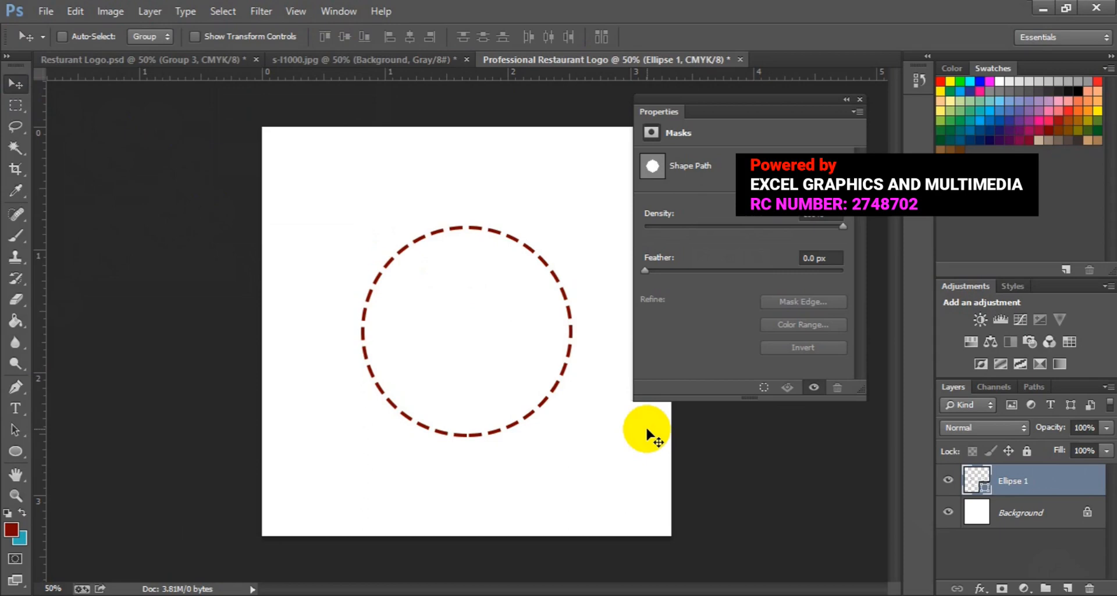
key("ctrl+j")
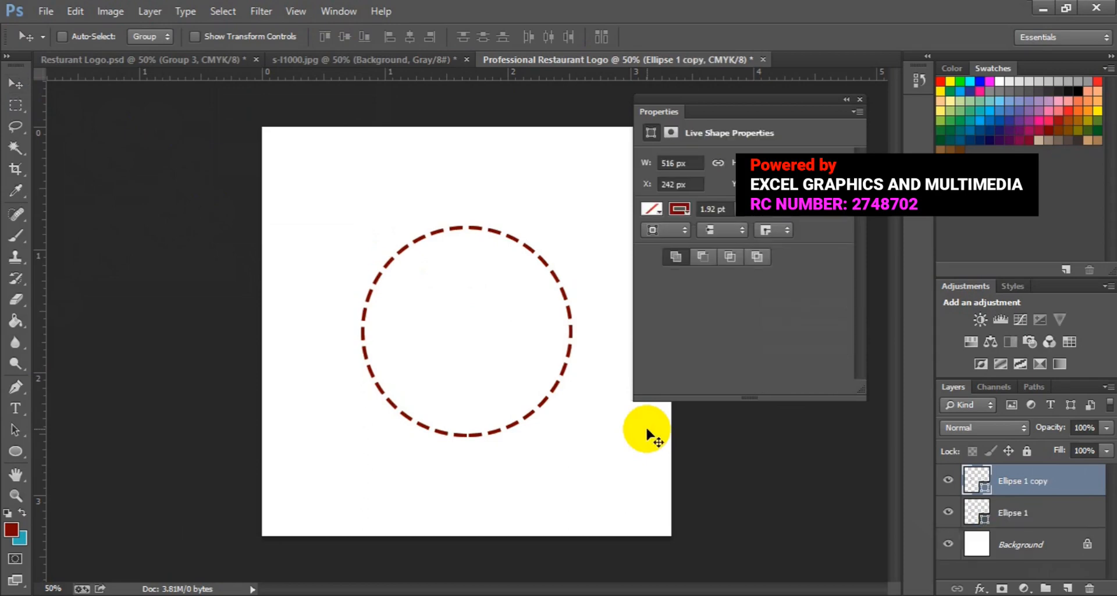
key("ctrl+t")
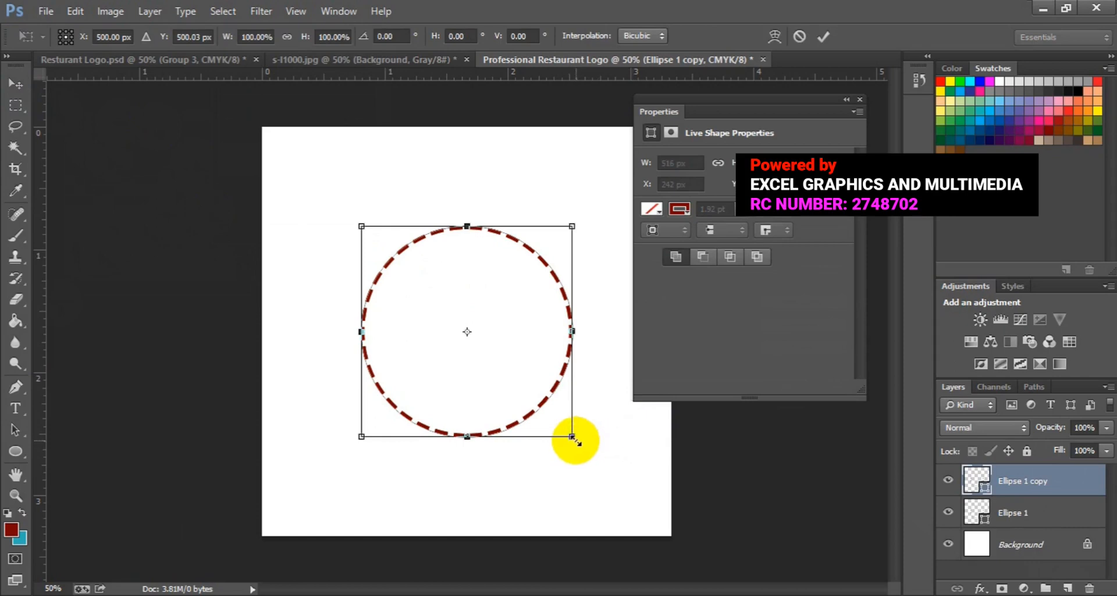
left_click_drag(574, 438, 556, 419)
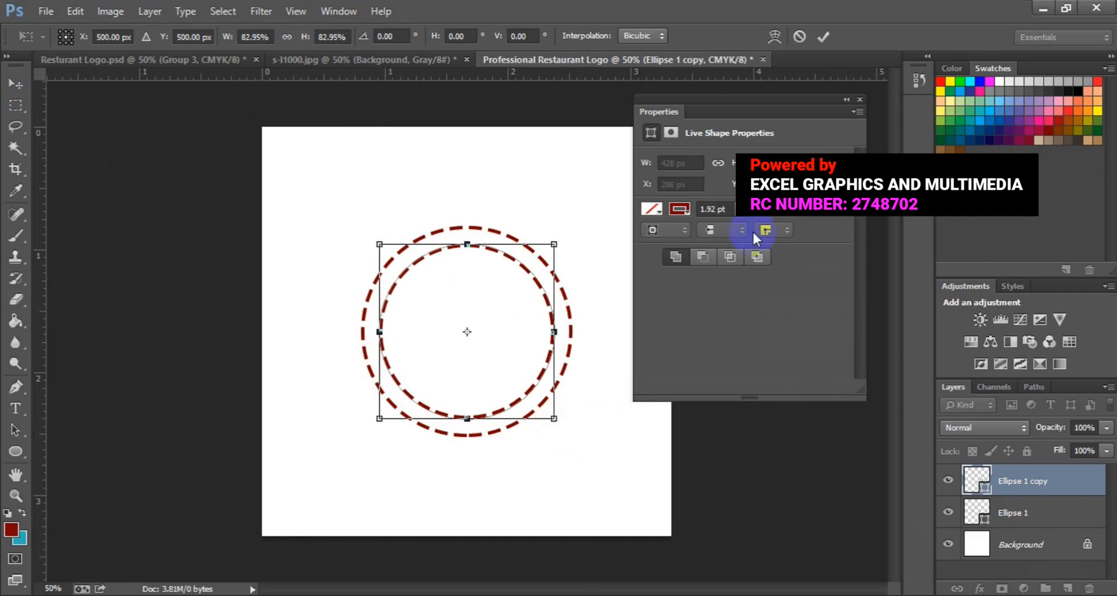
left_click(825, 37)
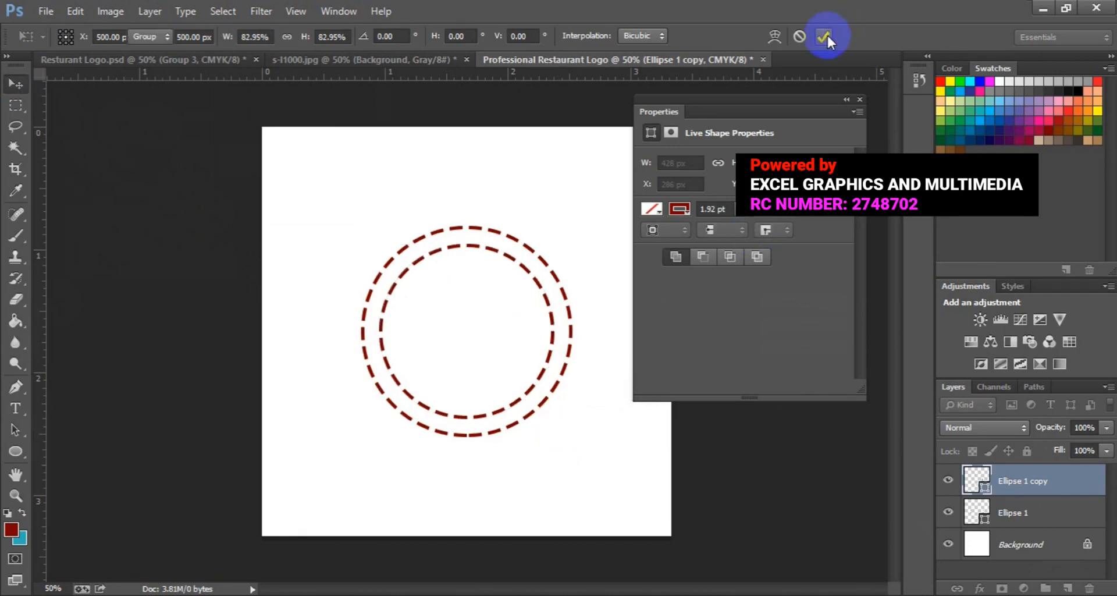
Step: Remove the inner ring's stroke and fill the circle with solid dark red
left_click(13, 453)
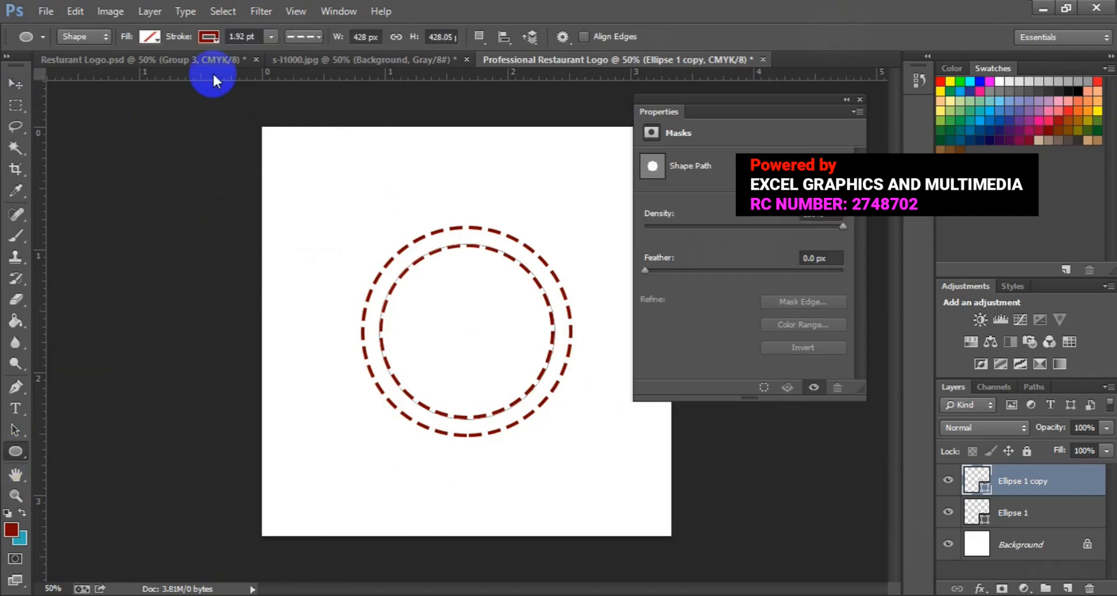
left_click(200, 40)
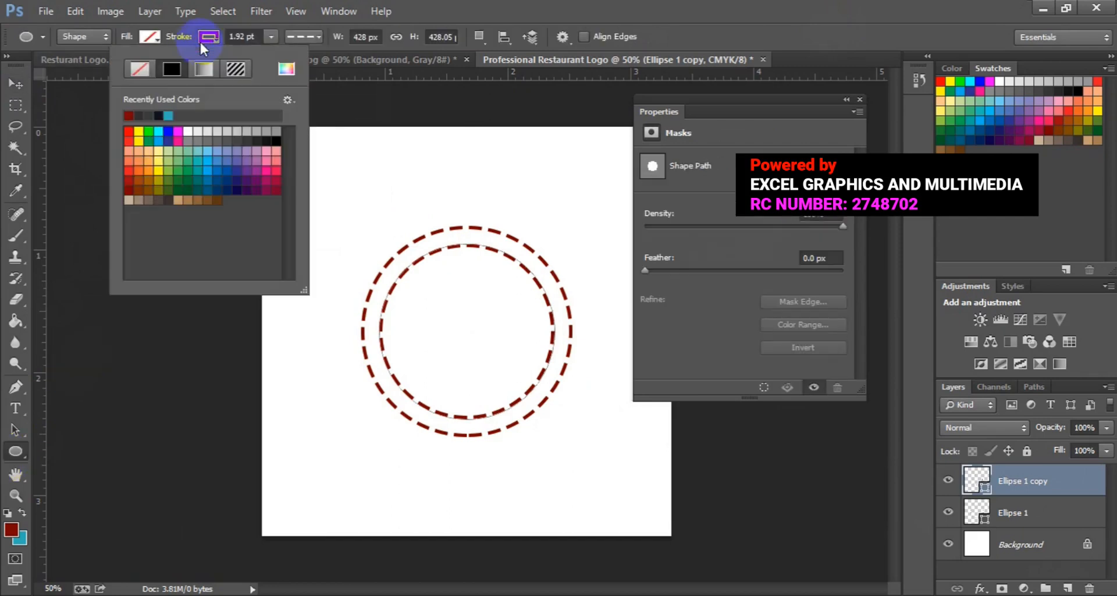
left_click(140, 70)
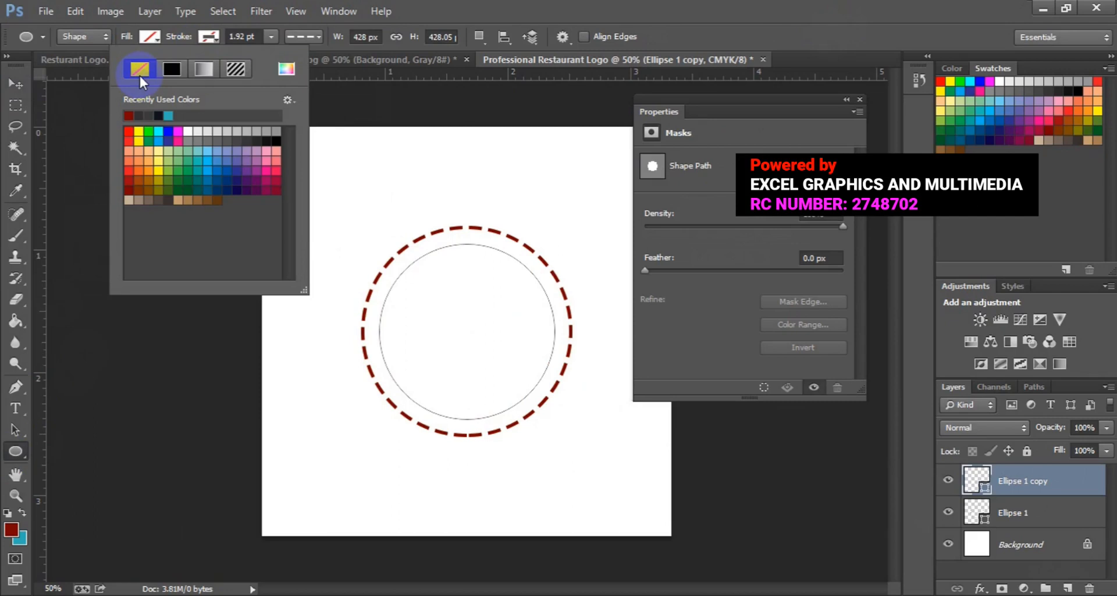
left_click(154, 39)
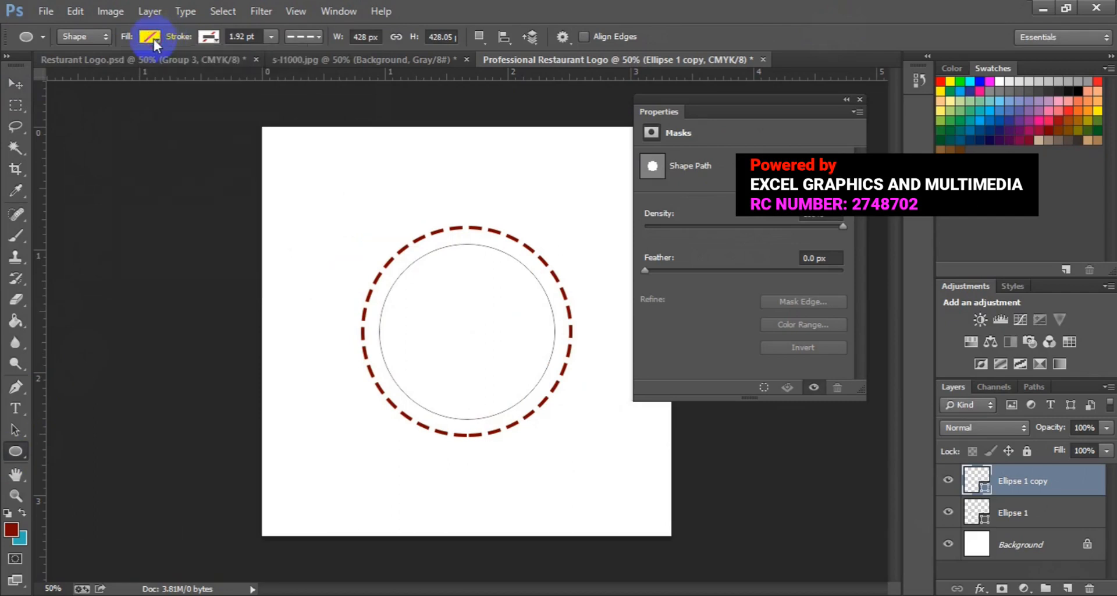
left_click(154, 40)
left_click(71, 116)
left_click(23, 90)
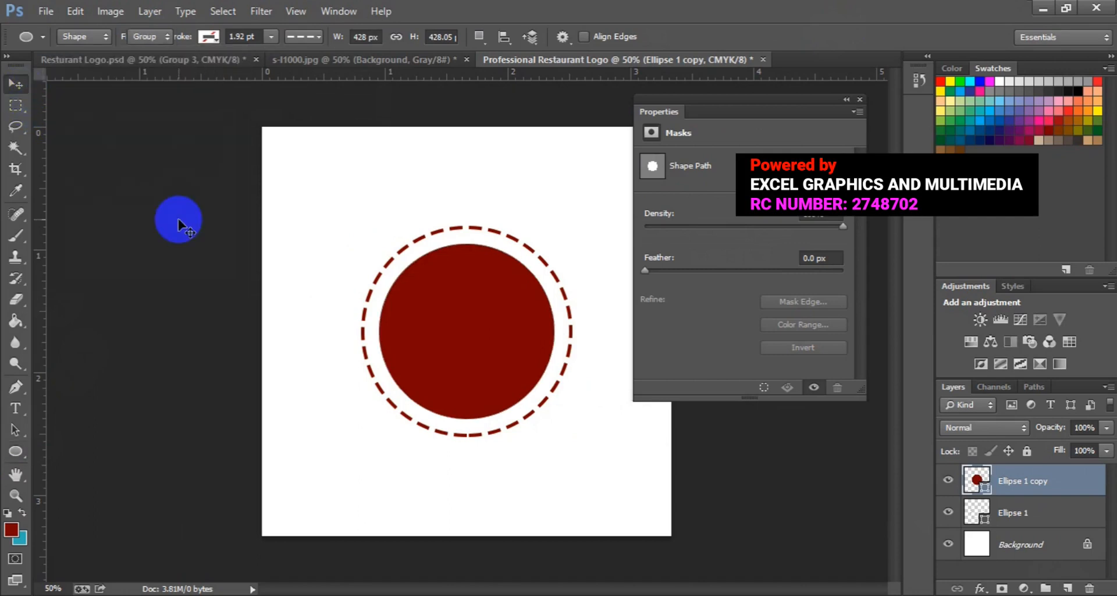
left_click(621, 360)
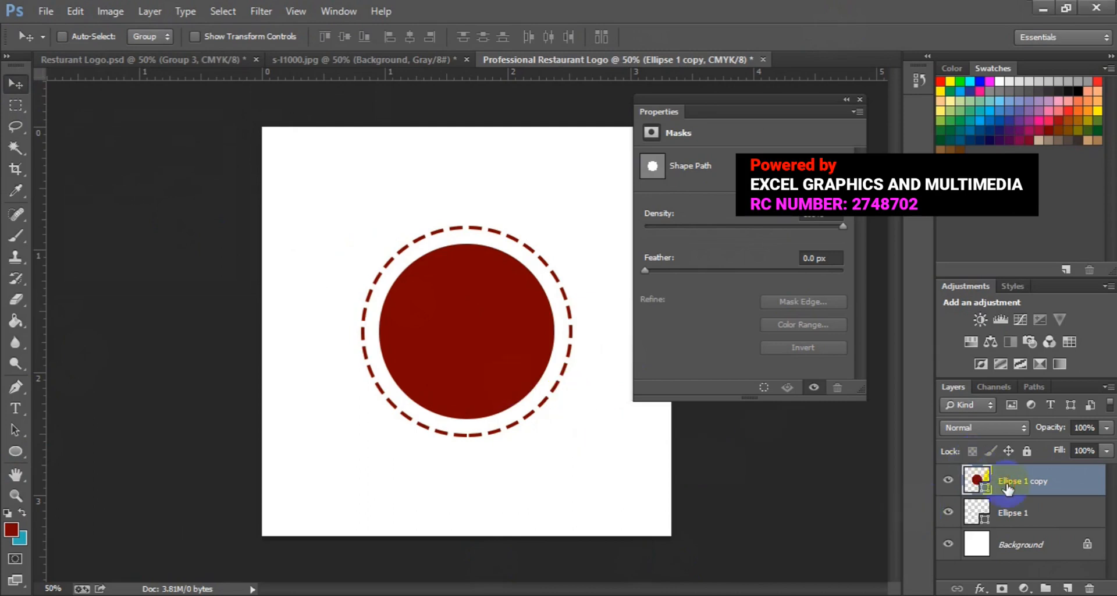
Step: Enlarge the dark red circle about its center to about 106% and rasterize its layer
key("ctrl+t")
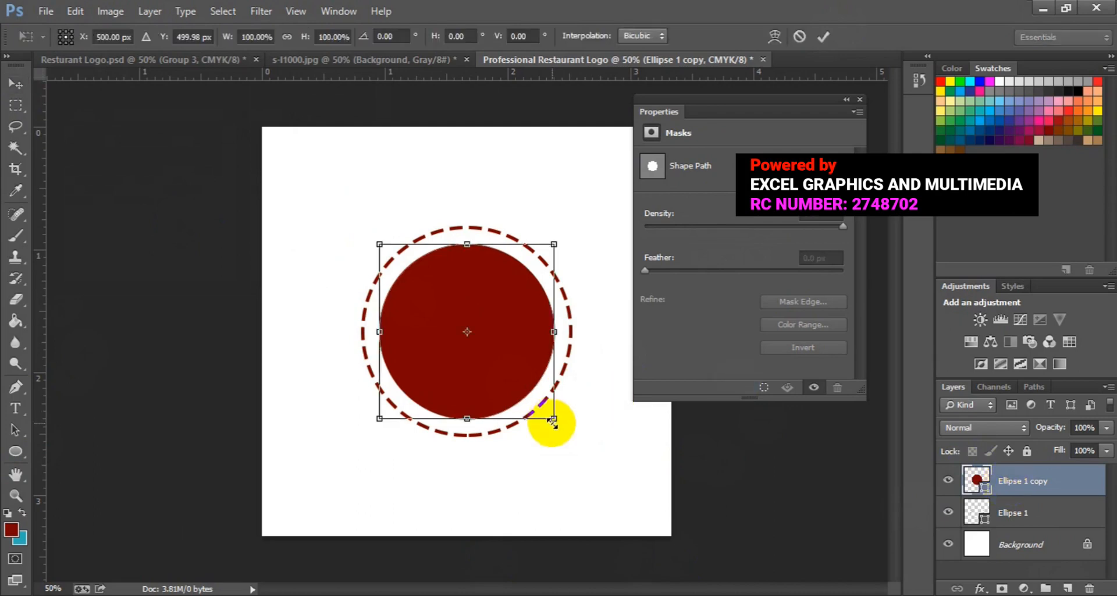
left_click_drag(552, 423, 553, 423)
left_click_drag(558, 427, 558, 427)
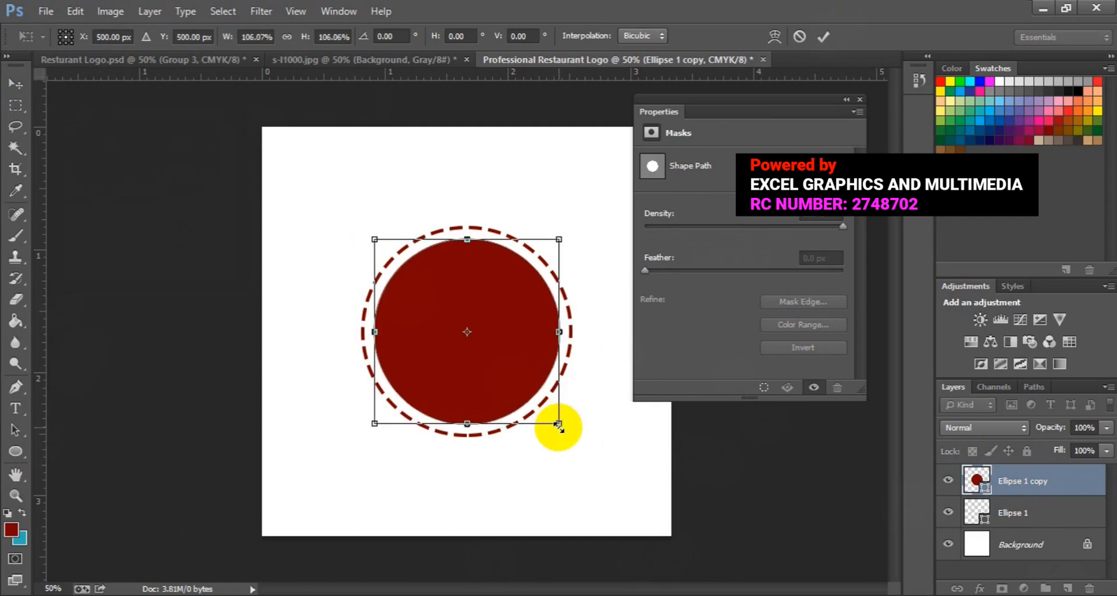
key("Return")
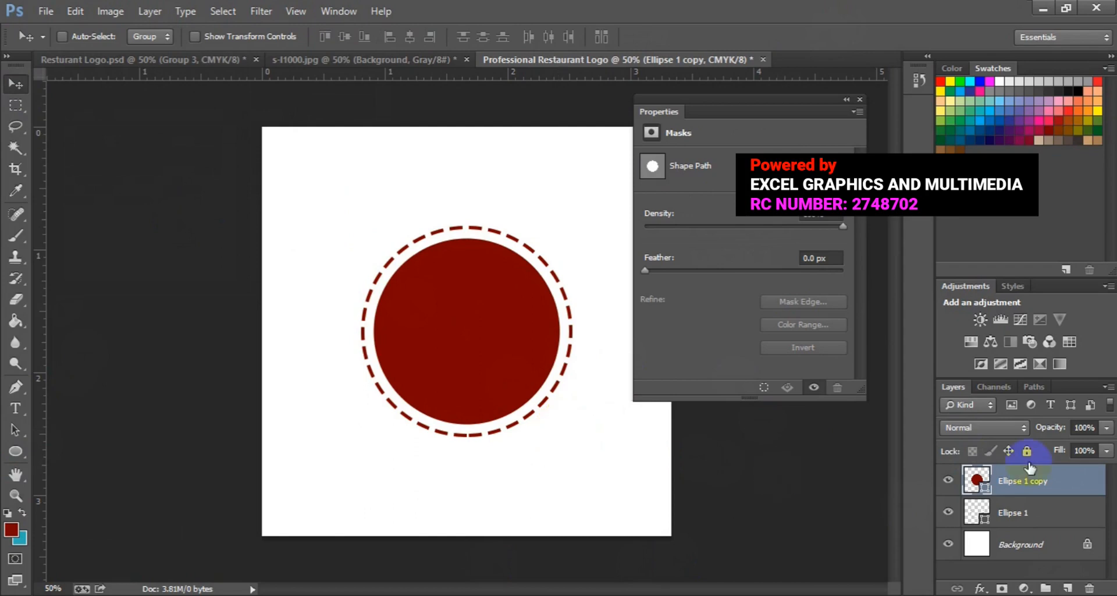
right_click(1029, 483)
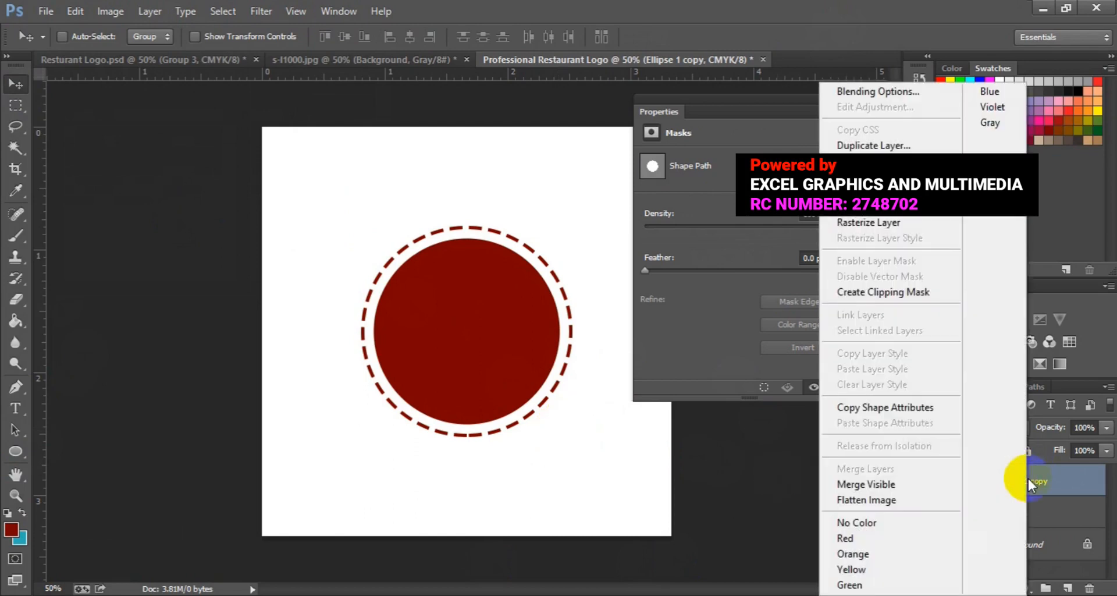
left_click(900, 227)
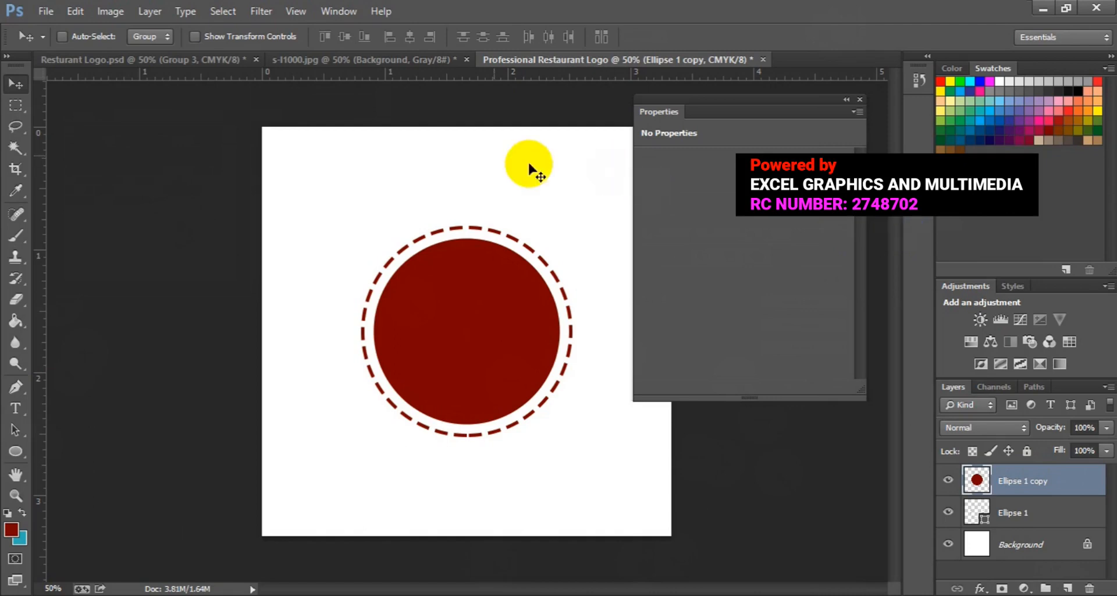
Step: Copy the cutlery layer from s-l1000.jpg into the Professional Restaurant Logo document
left_click(365, 61)
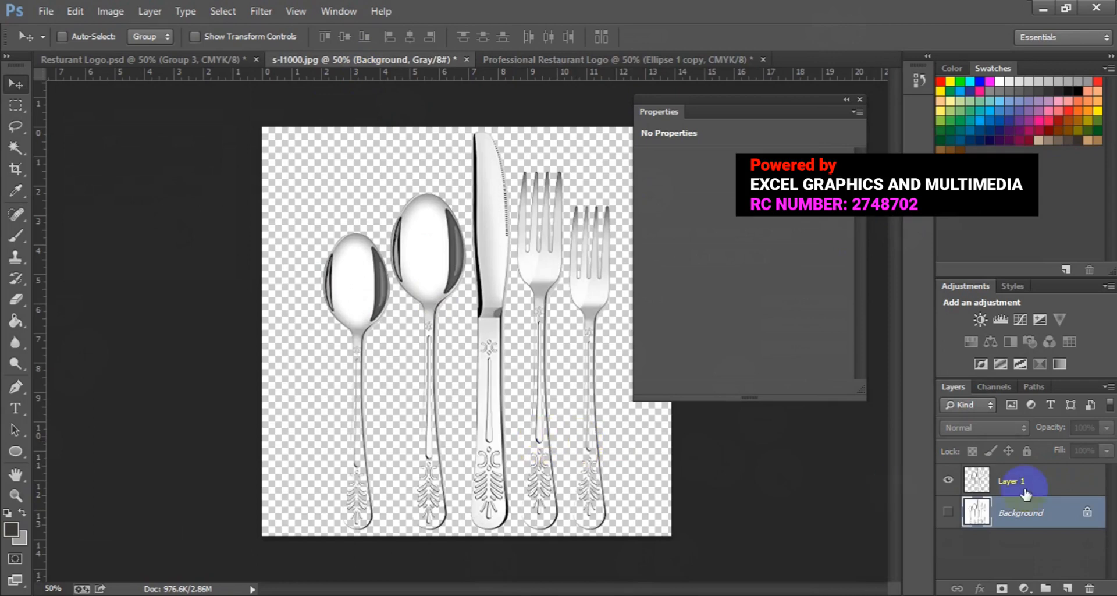
left_click(1020, 483)
left_click_drag(451, 404, 458, 345)
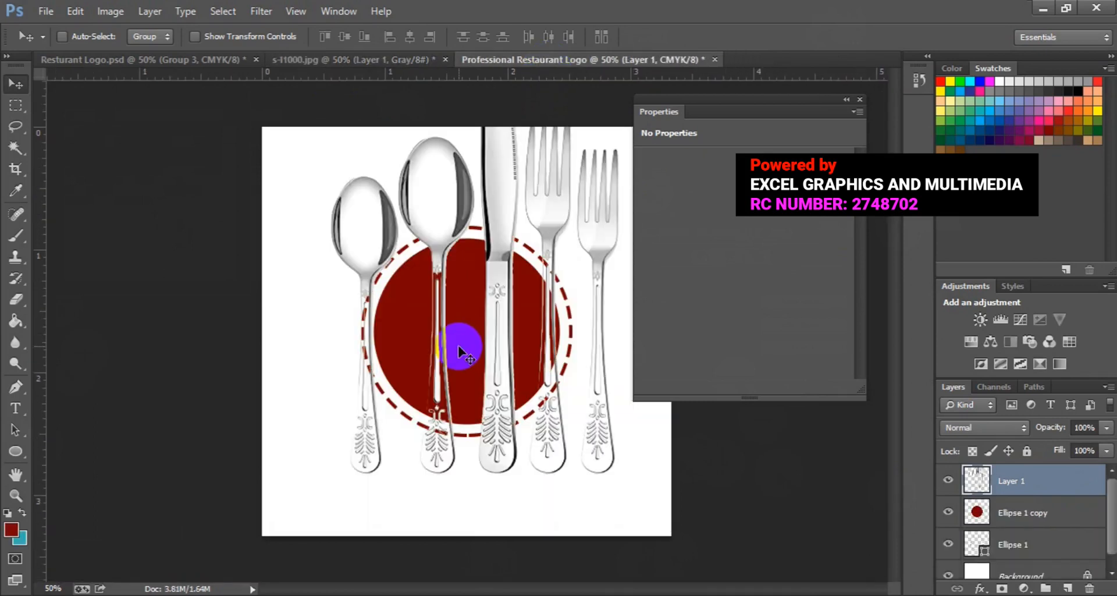
Step: Scale the cutlery layer proportionally about its center to about 37.4%
key("ctrl+t")
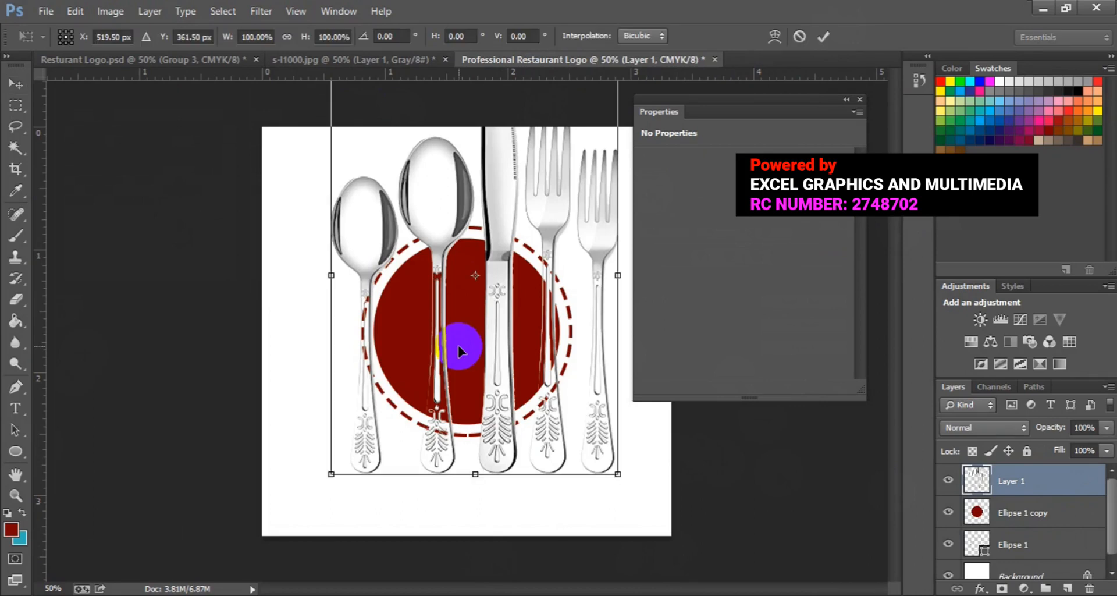
left_click_drag(617, 476, 516, 359)
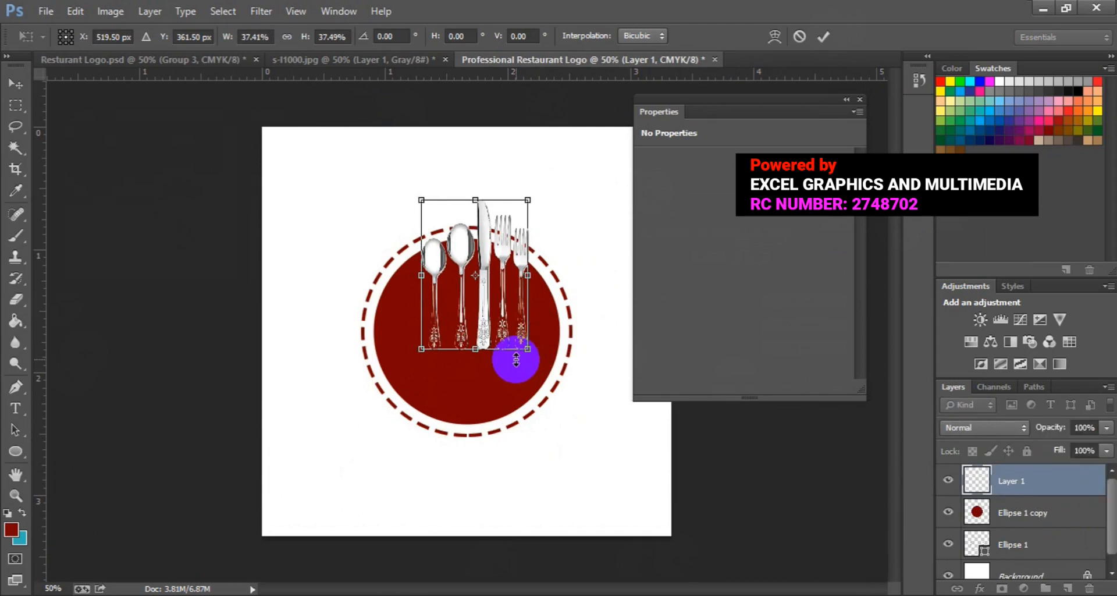
key("Return")
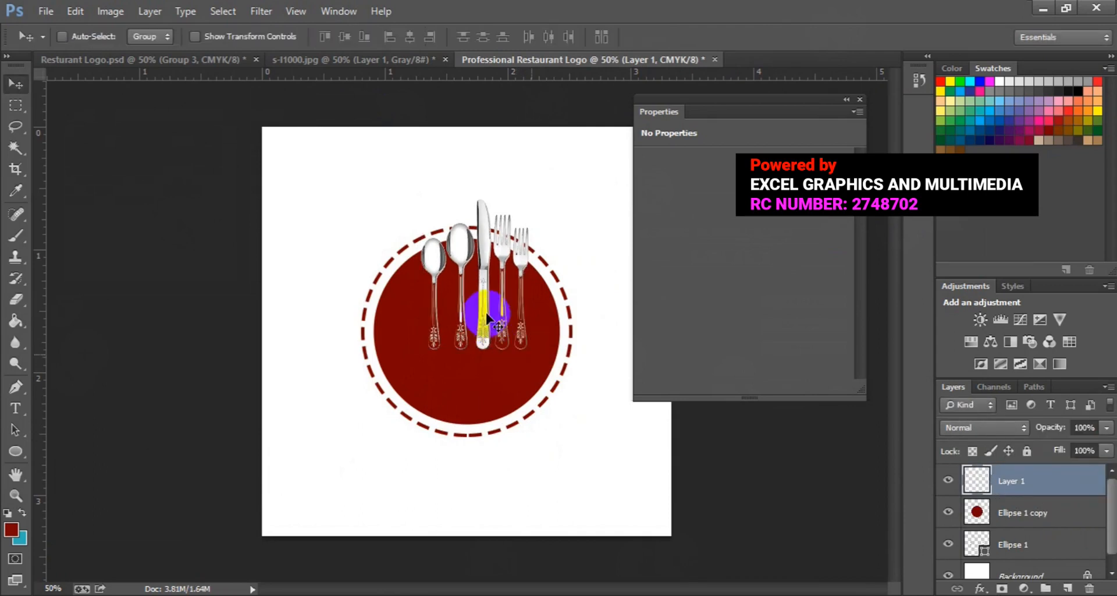
Step: Move the cutlery onto the dark red circle and align the two layers' horizontal and vertical centers
left_click_drag(484, 319, 467, 376)
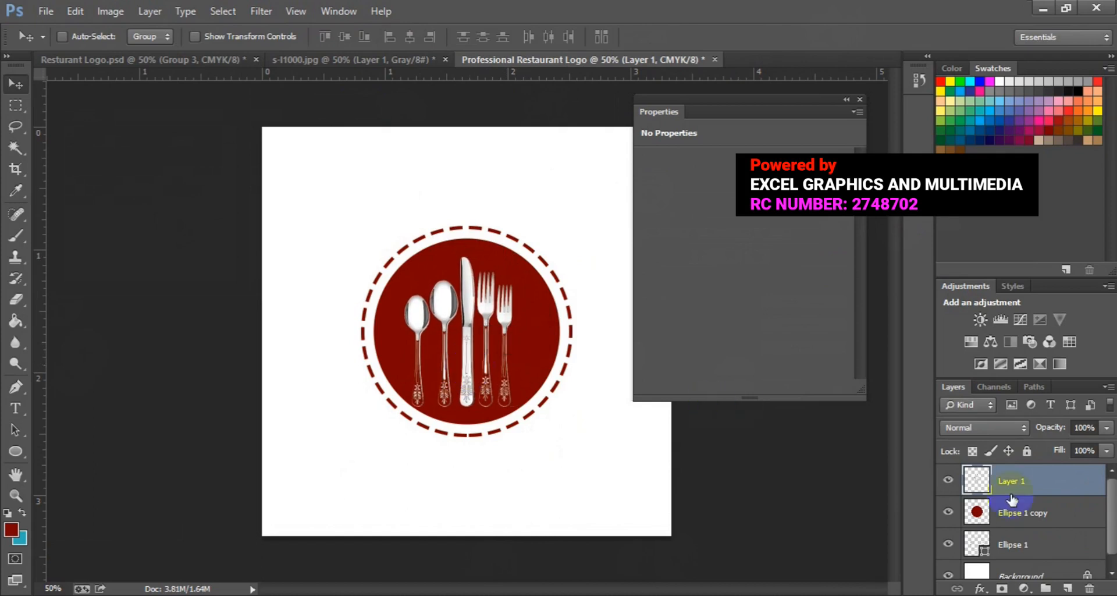
left_click(1027, 525, "shift")
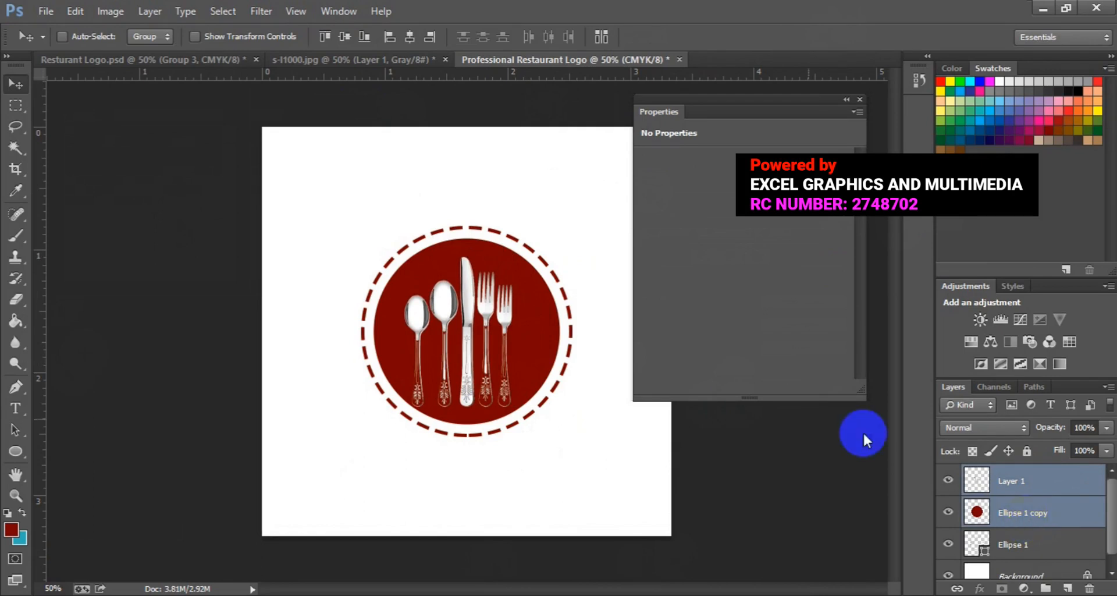
left_click(406, 38)
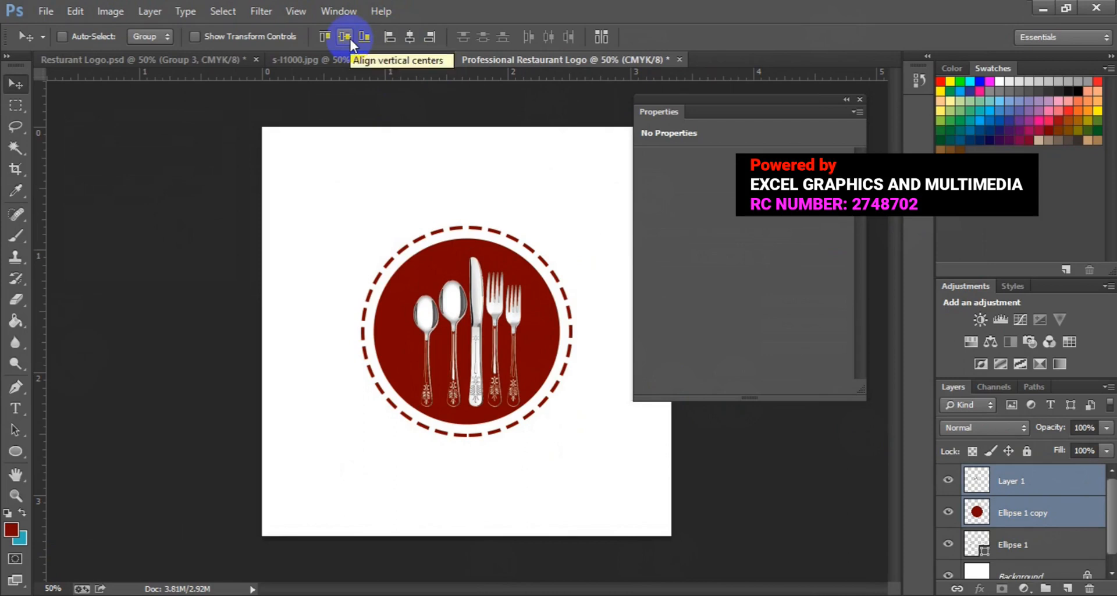
Step: Shrink the cutlery layer proportionally about its center to about 92.4%
key("ctrl+plus")
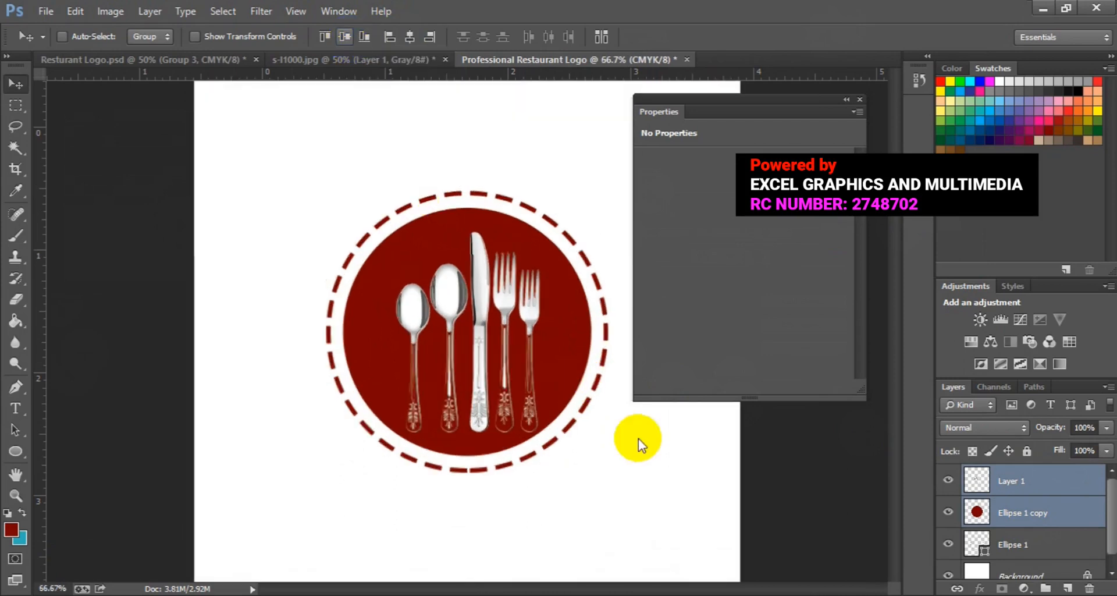
left_click(1023, 482)
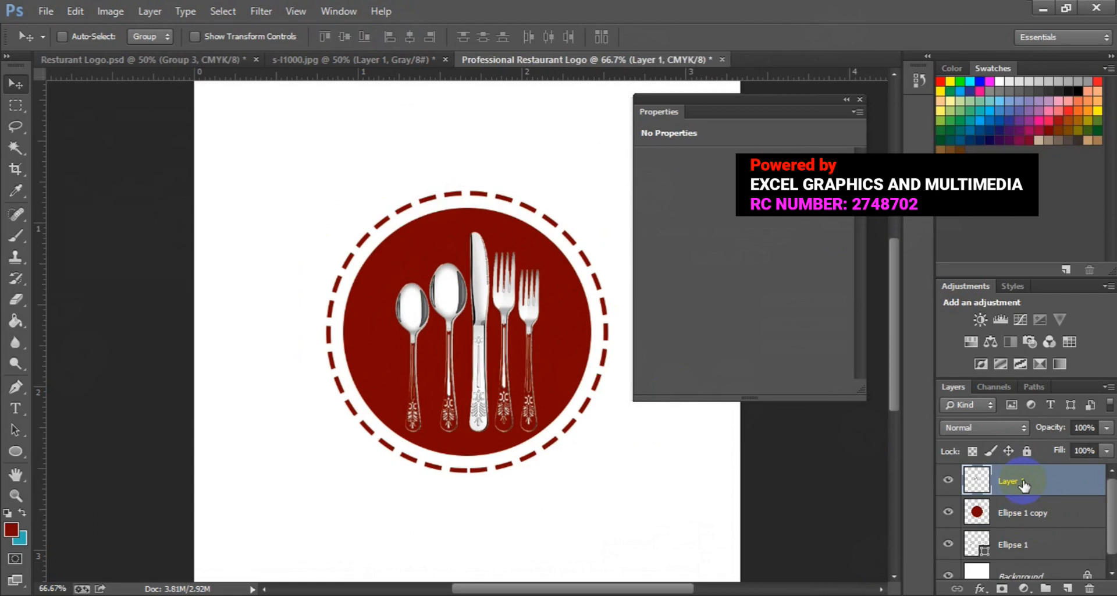
key("ctrl+t")
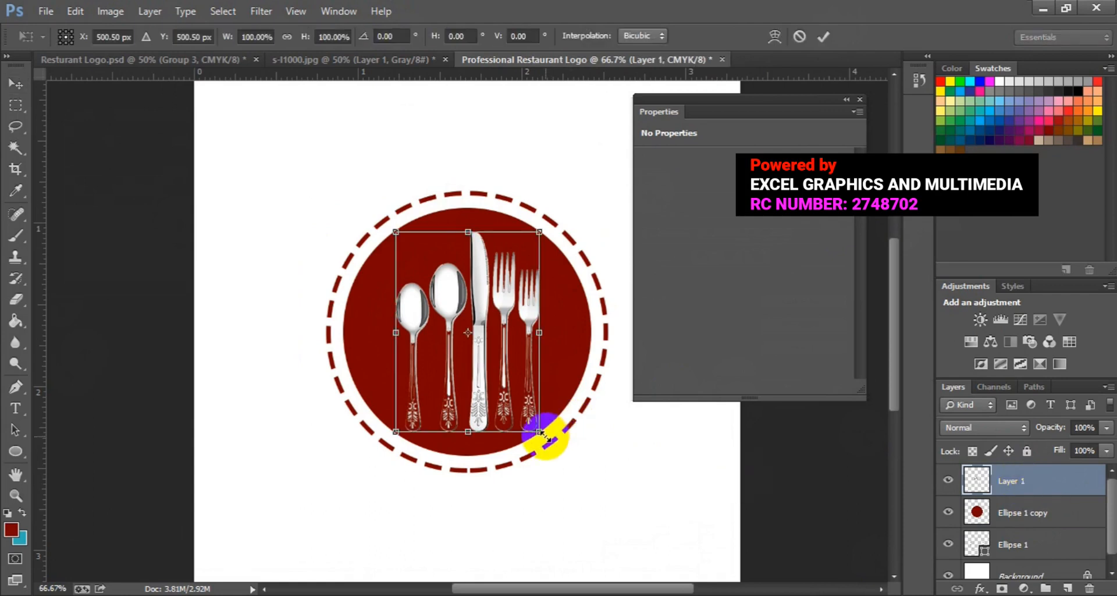
left_click_drag(544, 435, 537, 432)
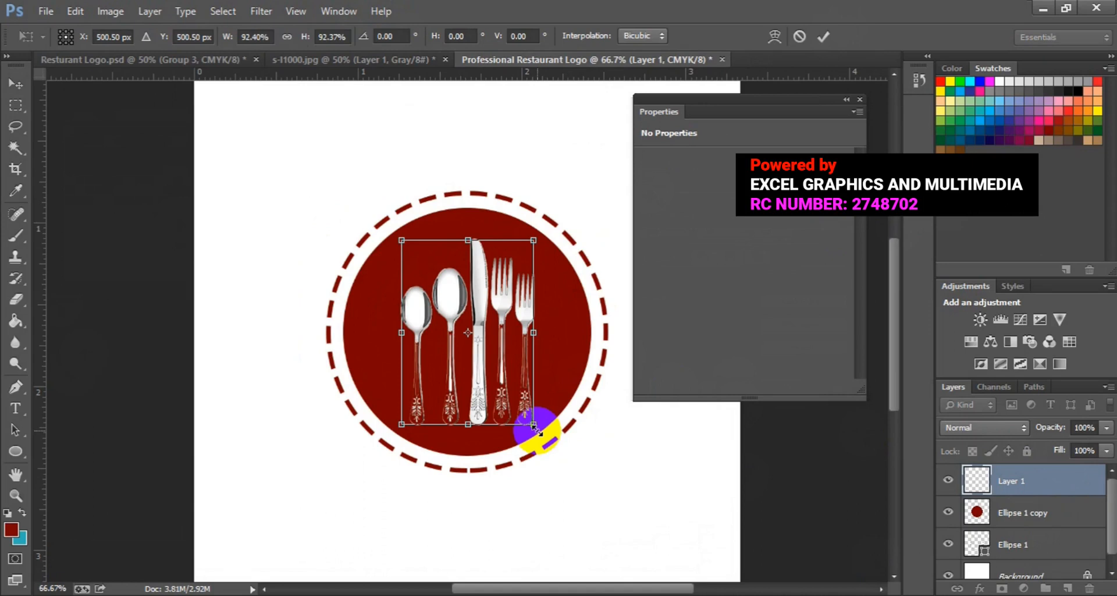
key("Return")
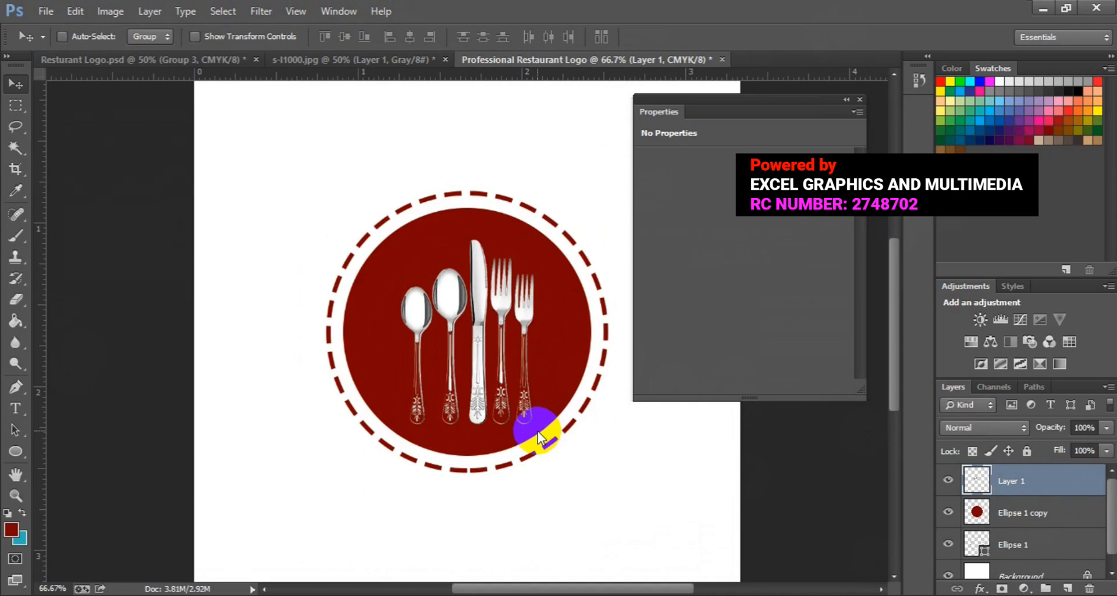
Step: Draw a thin horizontal rectangular selection across the full width of the dashed ring and position it over the cutlery handles
left_click(1002, 511)
left_click(553, 492)
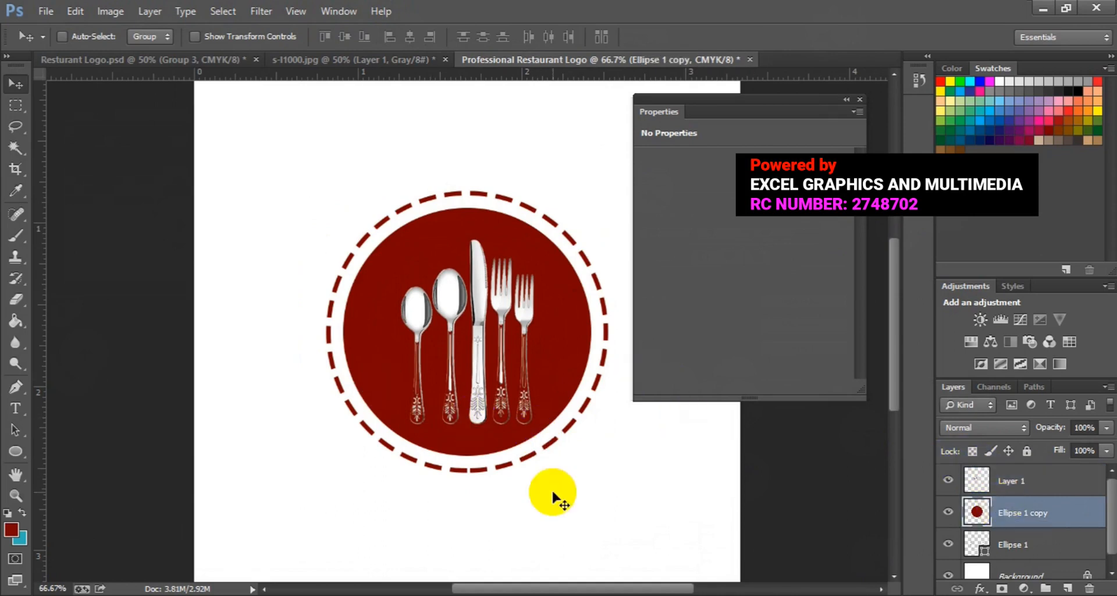
left_click(15, 108)
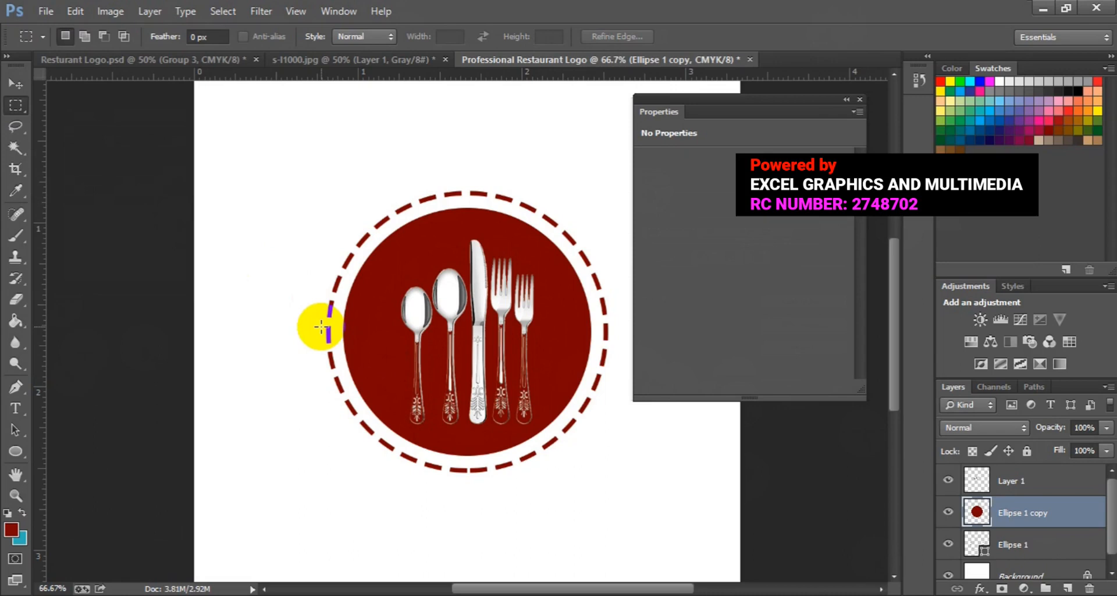
left_click_drag(321, 331, 607, 366)
left_click_drag(490, 360, 491, 369)
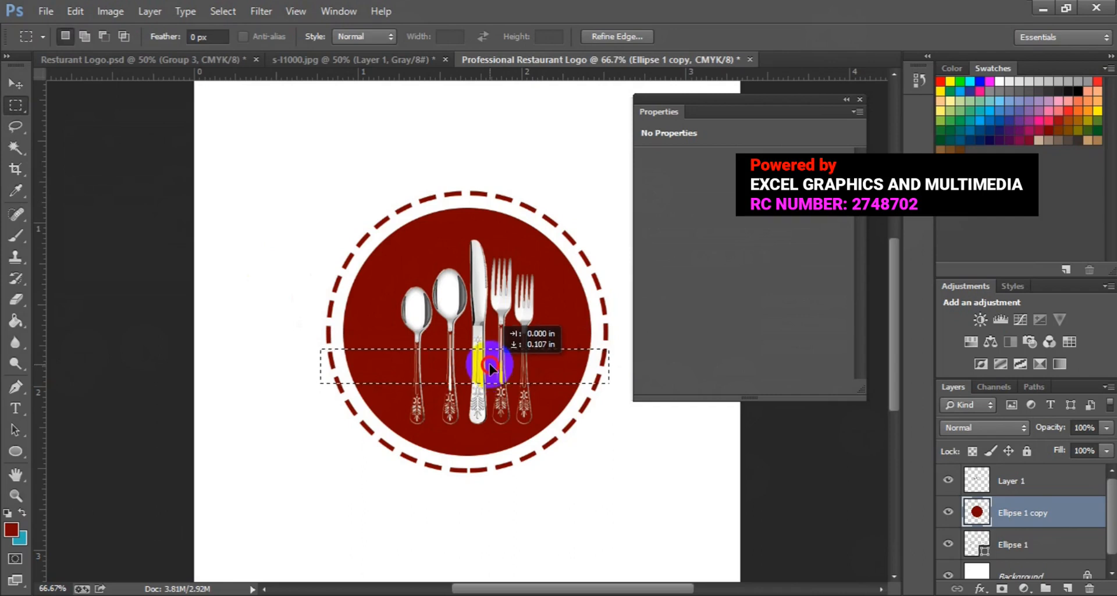
left_click_drag(490, 368, 490, 369)
Step: Move the cutlery layer together with the selection slightly upward inside the circle
left_click(1004, 481)
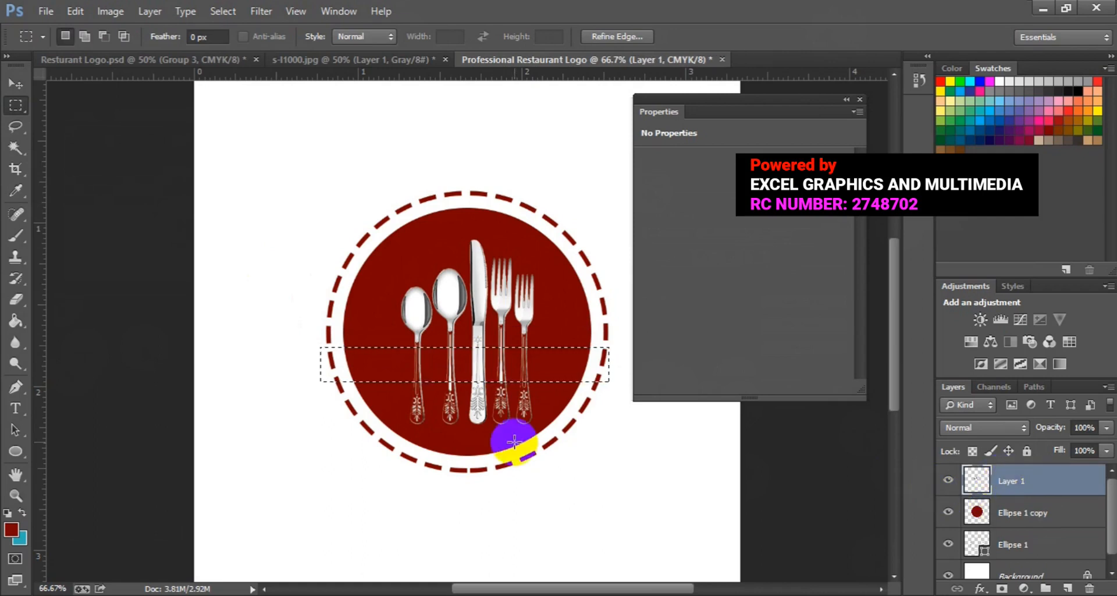
left_click(16, 83)
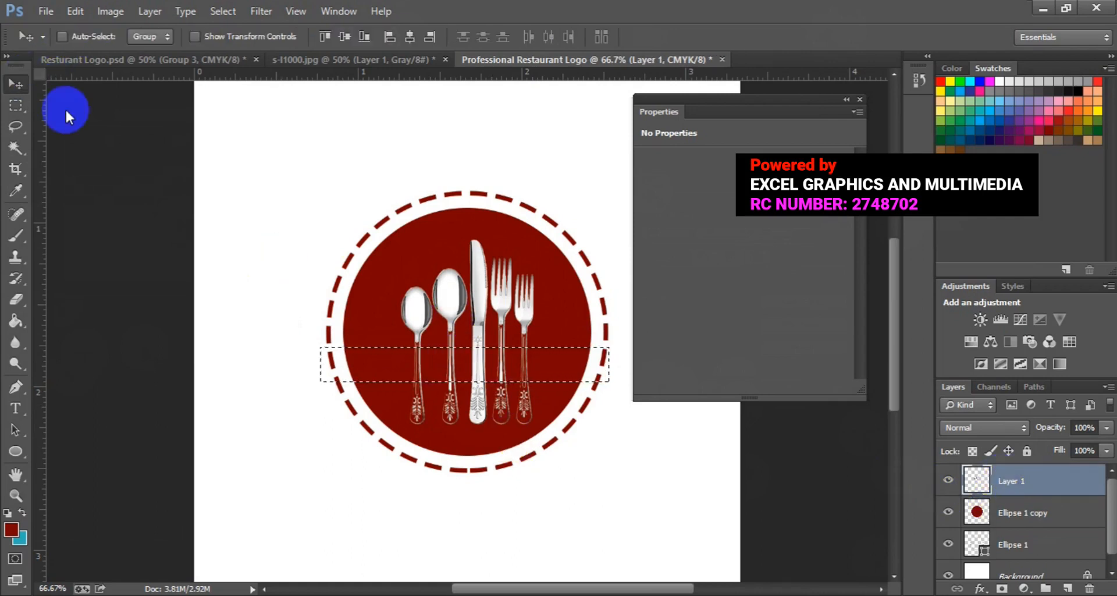
left_click_drag(466, 302, 468, 294)
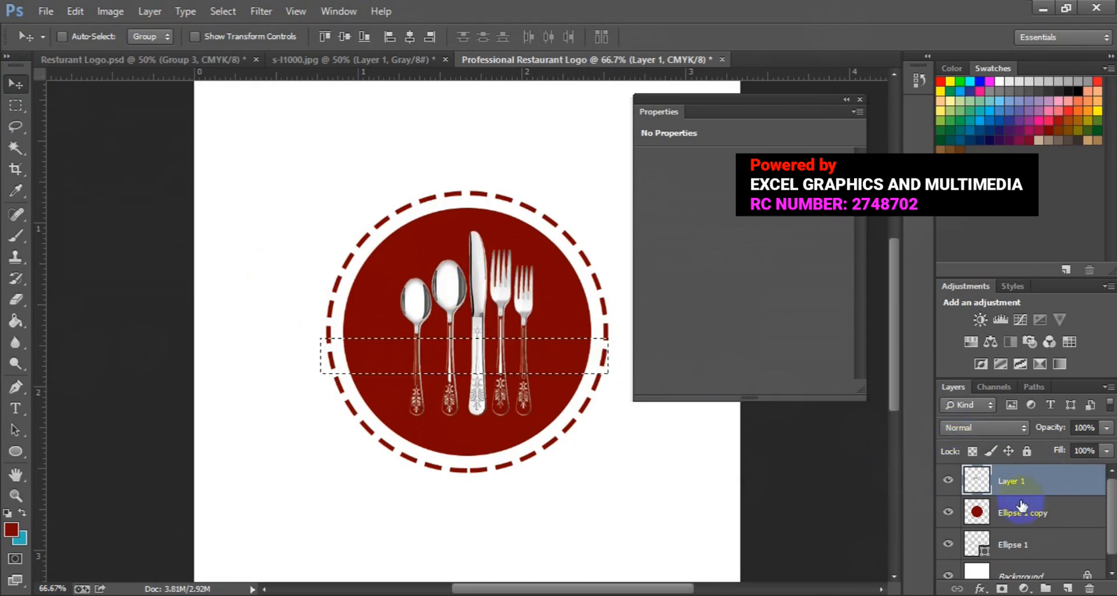
Step: Clear the part of the cutlery layer inside the rectangular selection to leave a gap across the handles
left_click(1012, 515)
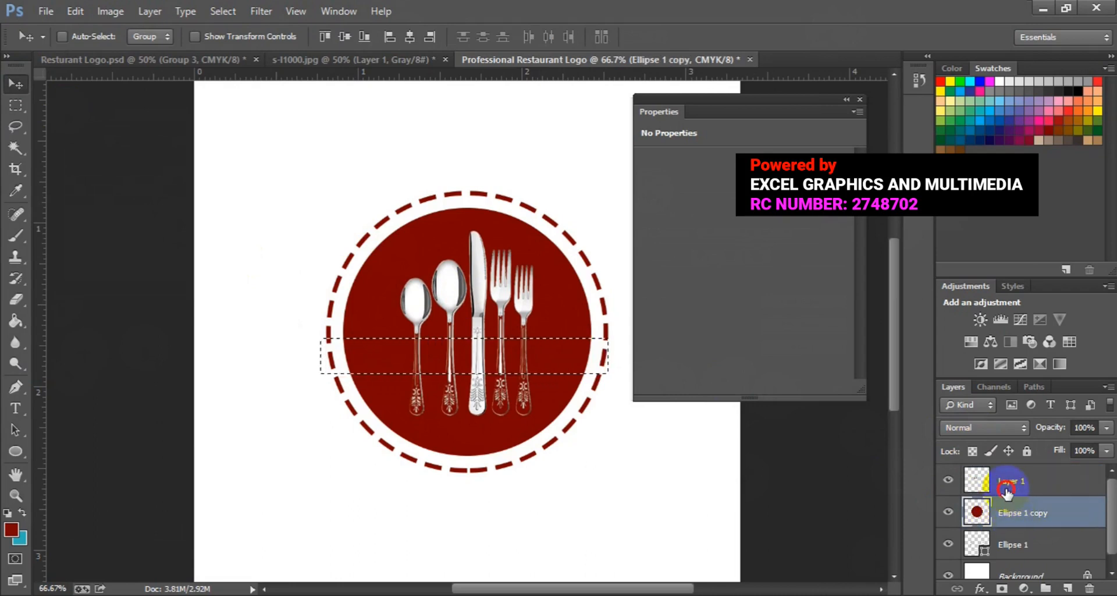
left_click(1006, 491)
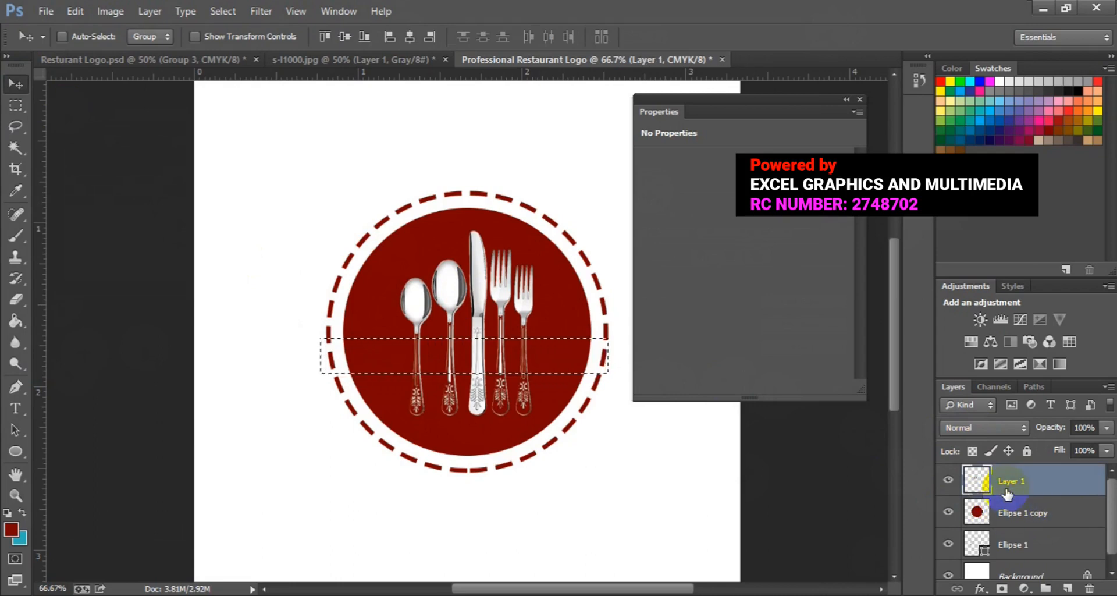
left_click(72, 11)
left_click(164, 167)
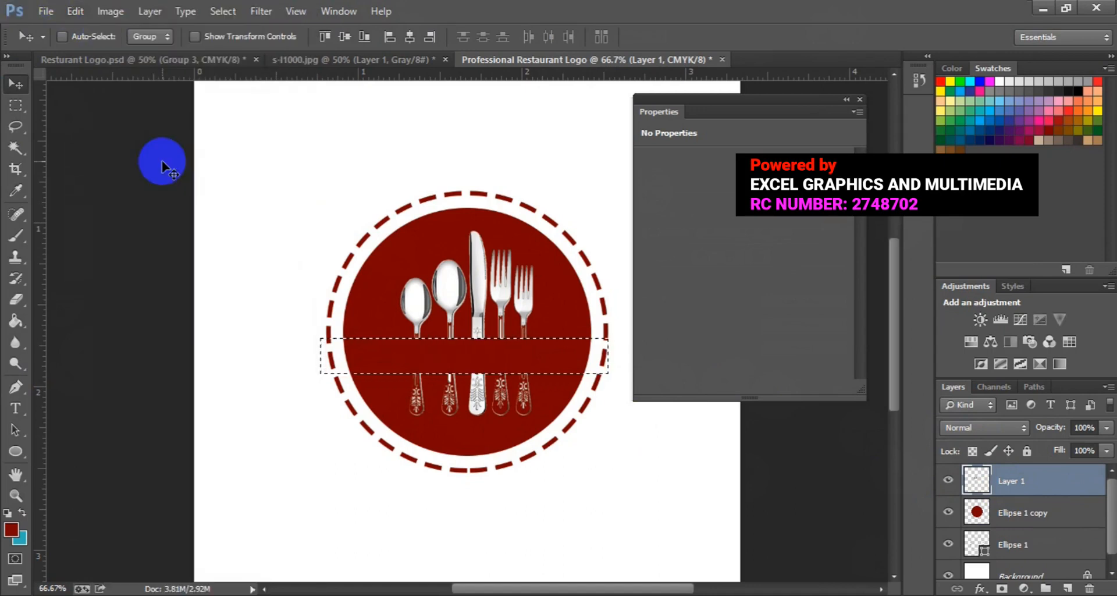
left_click(359, 356)
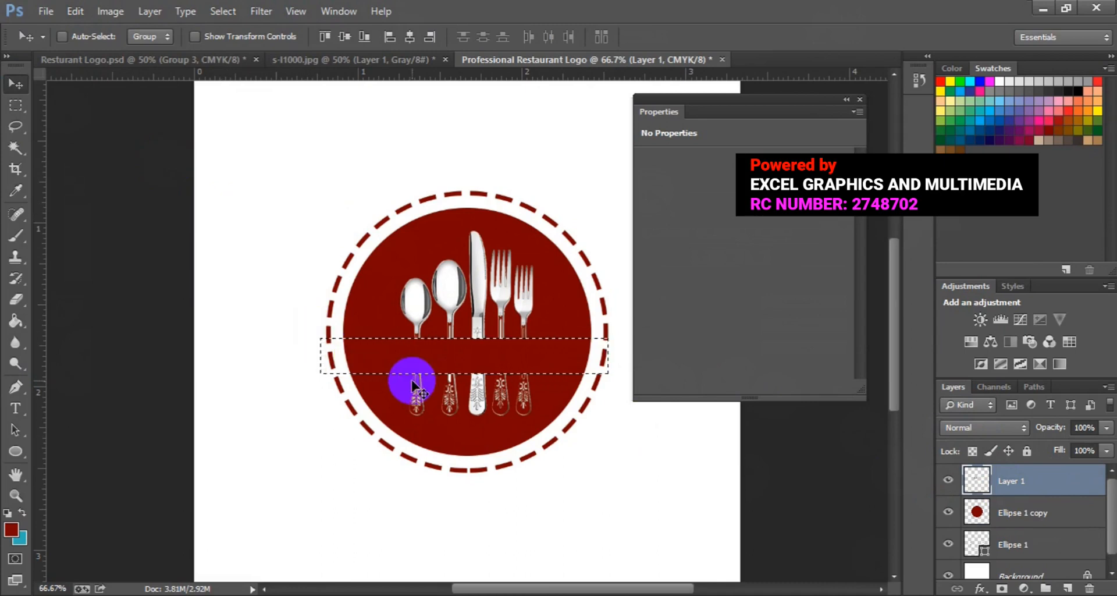
Step: Clear the selected horizontal band from the dark red circle layer, Ellipse 1 copy, and remove the selection
left_click(1028, 511)
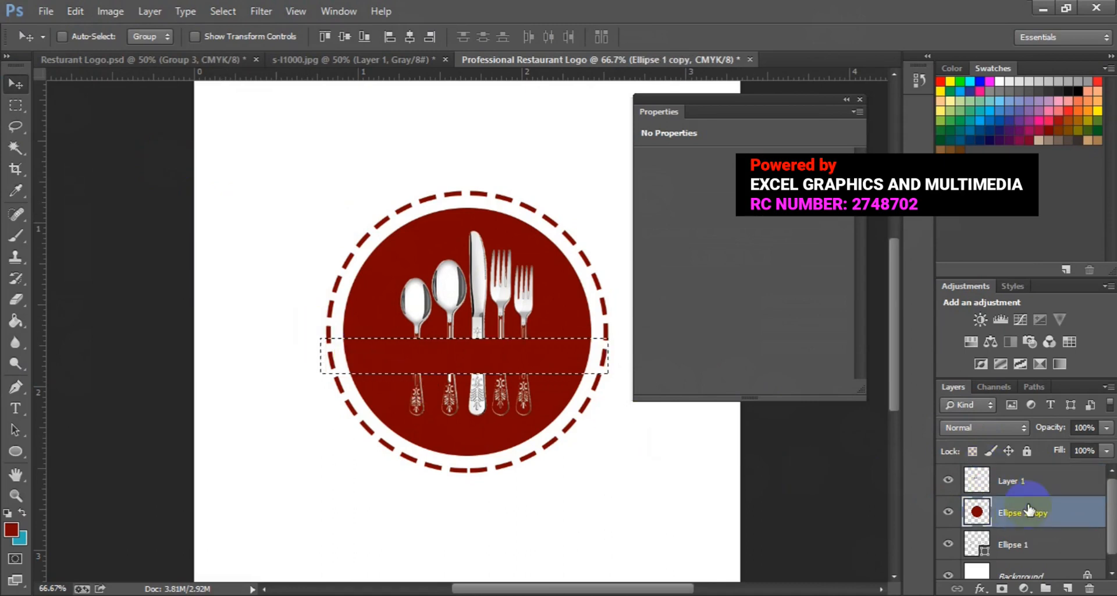
left_click(79, 15)
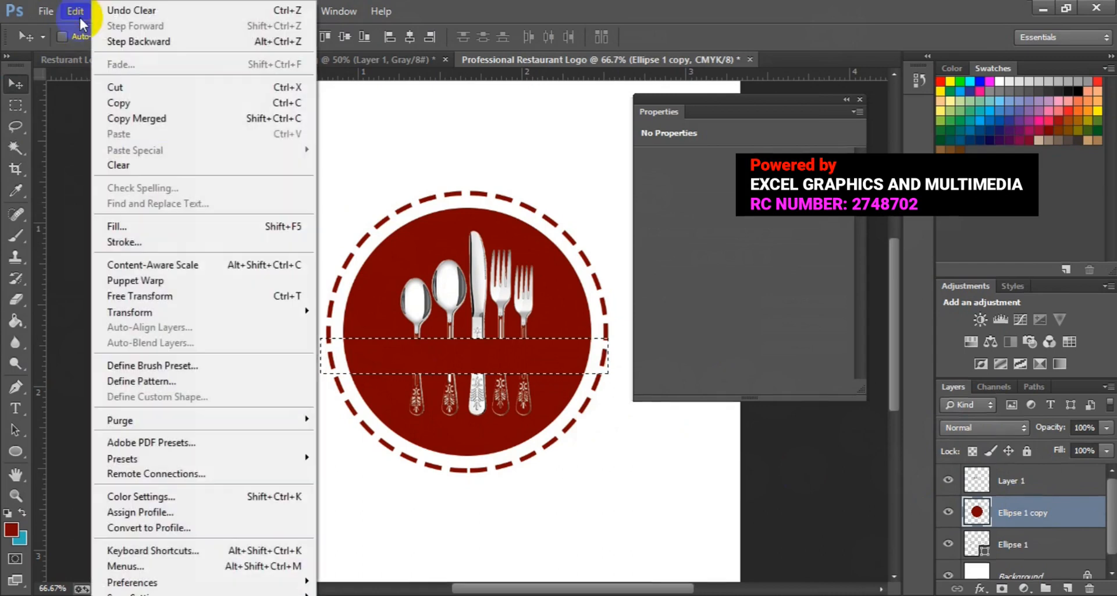
left_click(155, 165)
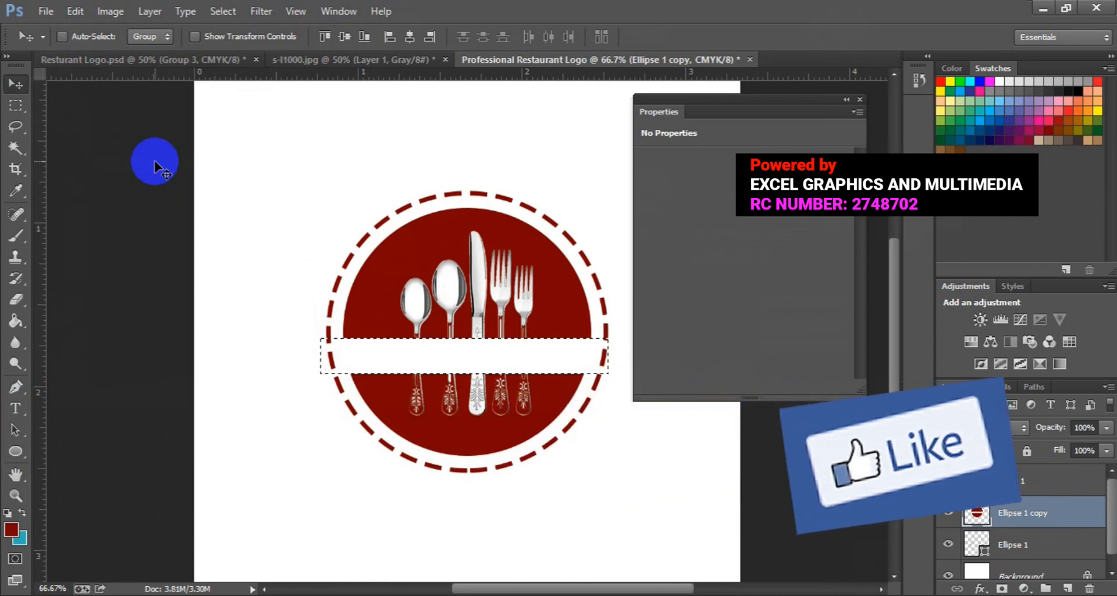
key("ctrl+d")
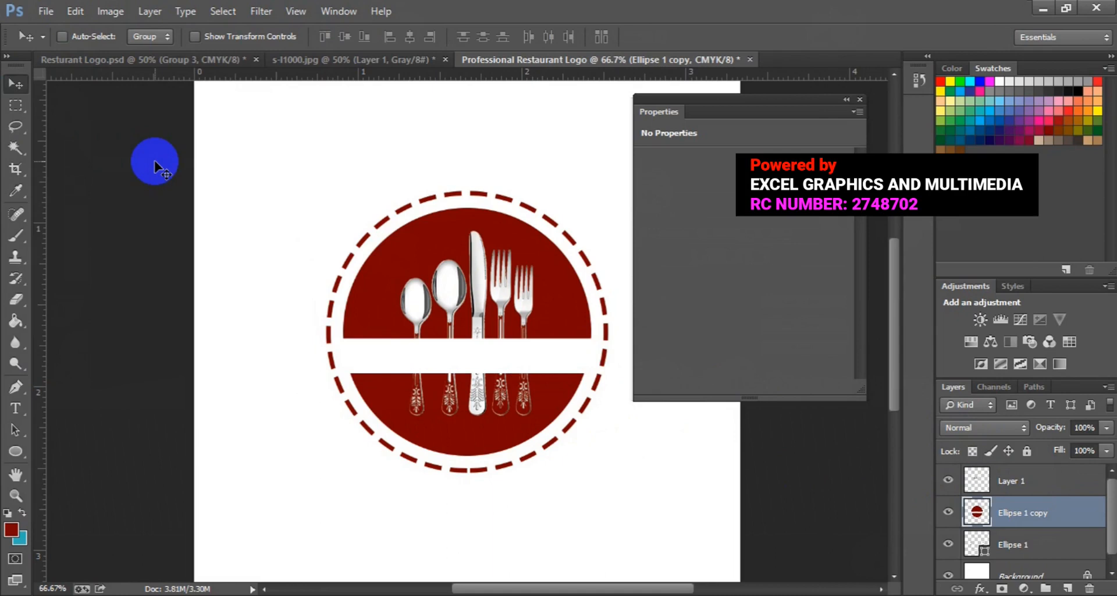
Step: Select the cutlery handles below the white band with a rectangular marquee on Layer 1, clear them and deselect
left_click(1027, 484)
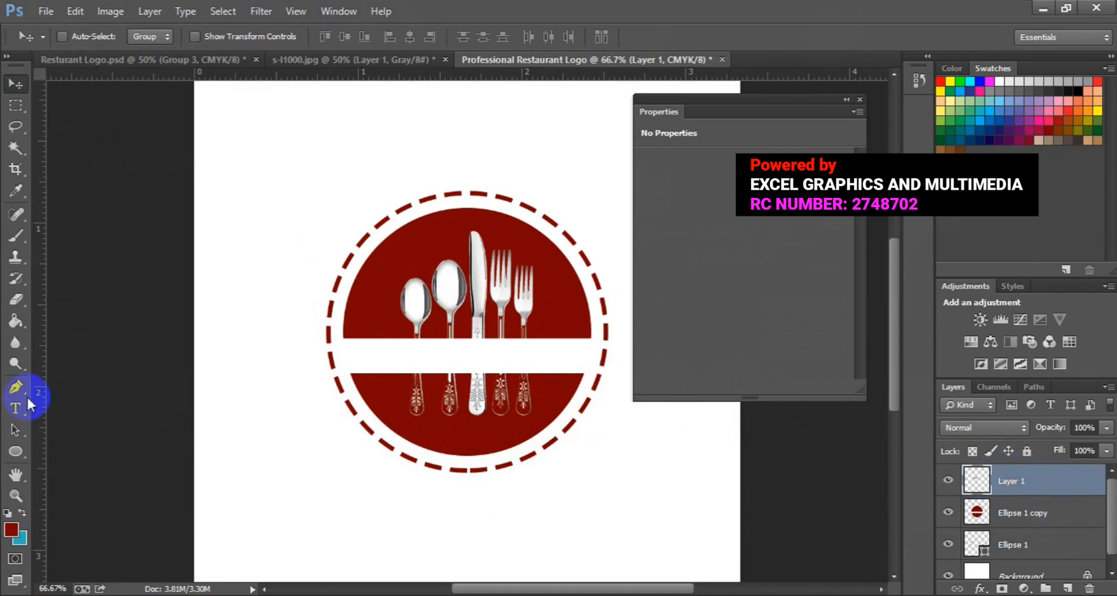
left_click(16, 299)
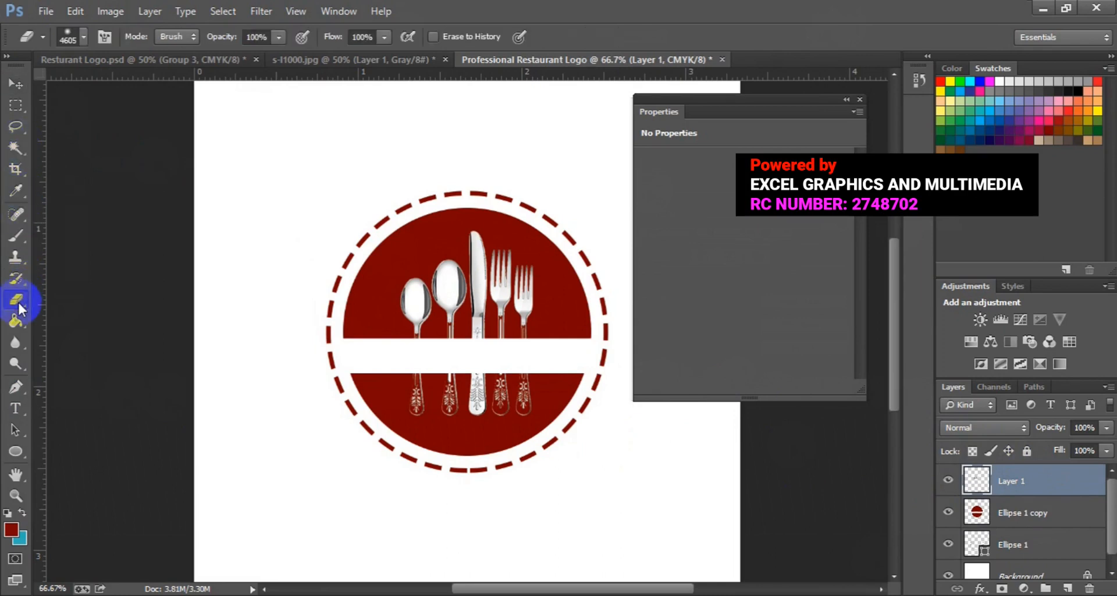
left_click(17, 106)
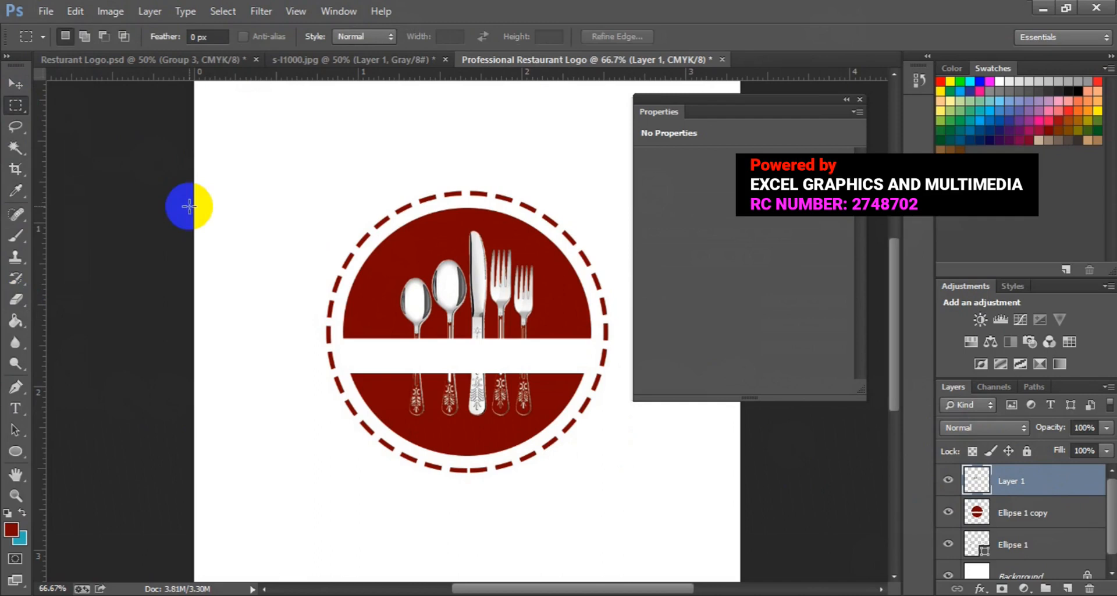
left_click_drag(389, 369, 552, 419)
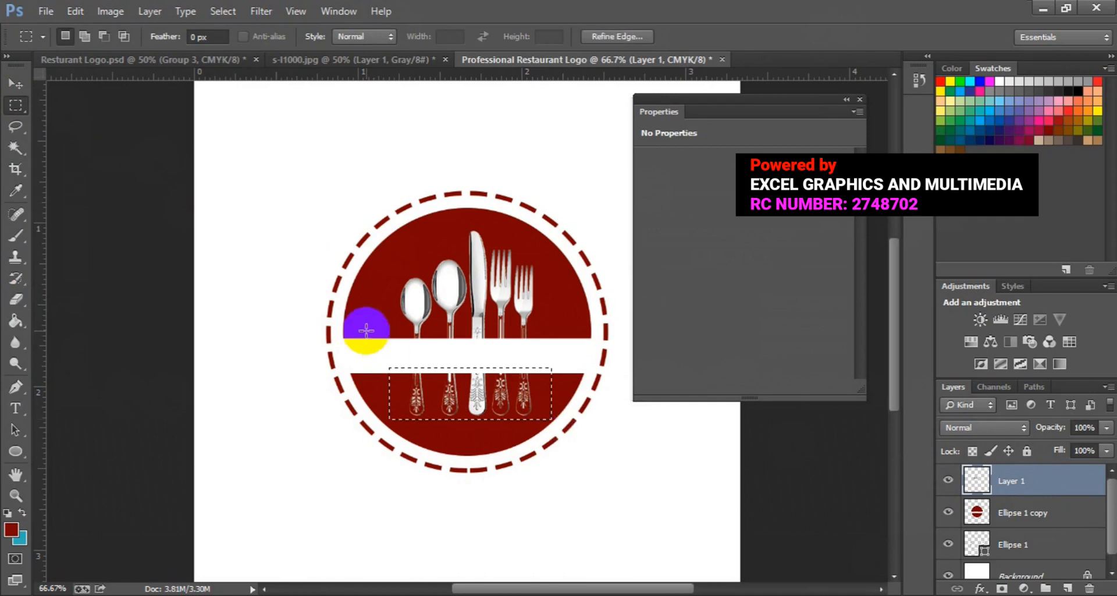
left_click(72, 11)
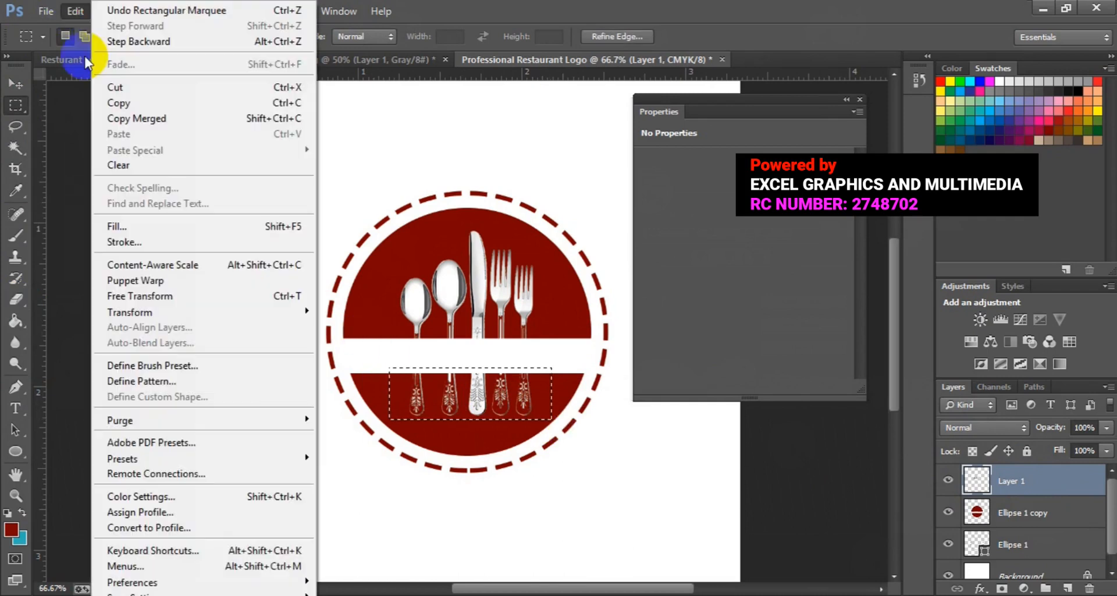
left_click(144, 164)
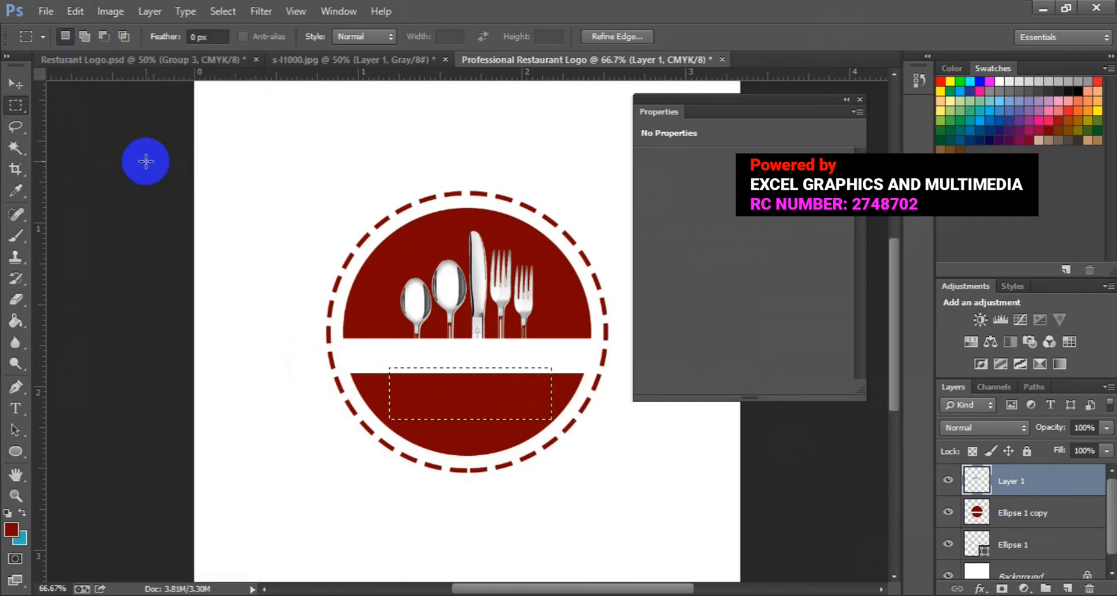
key("ctrl+d")
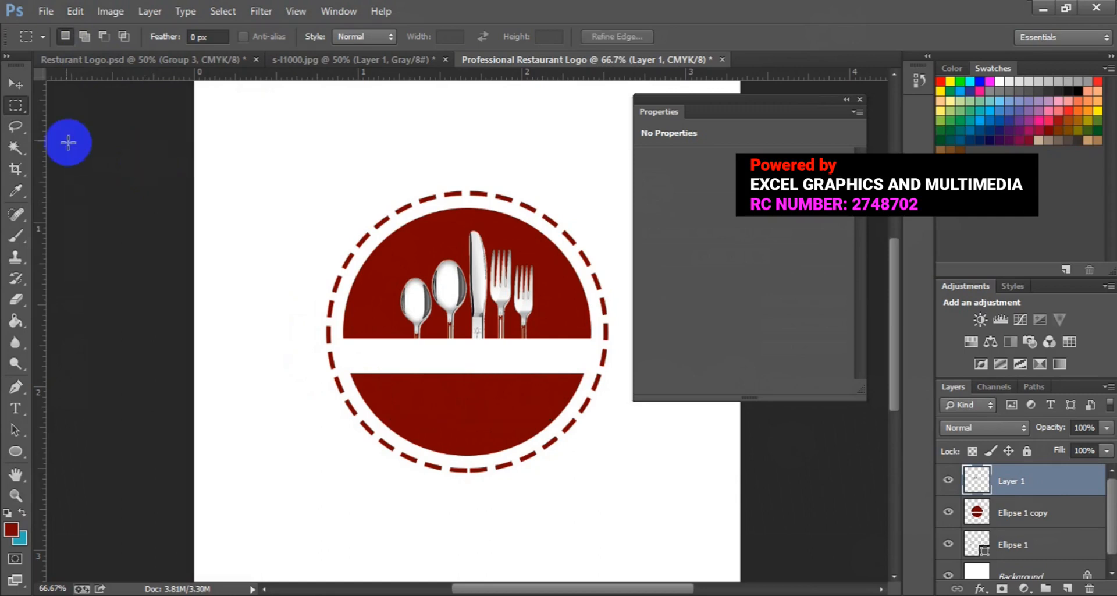
Step: Load the remaining cutlery of Layer 1 as a selection and set the foreground color to white (ffffff)
left_click(23, 88)
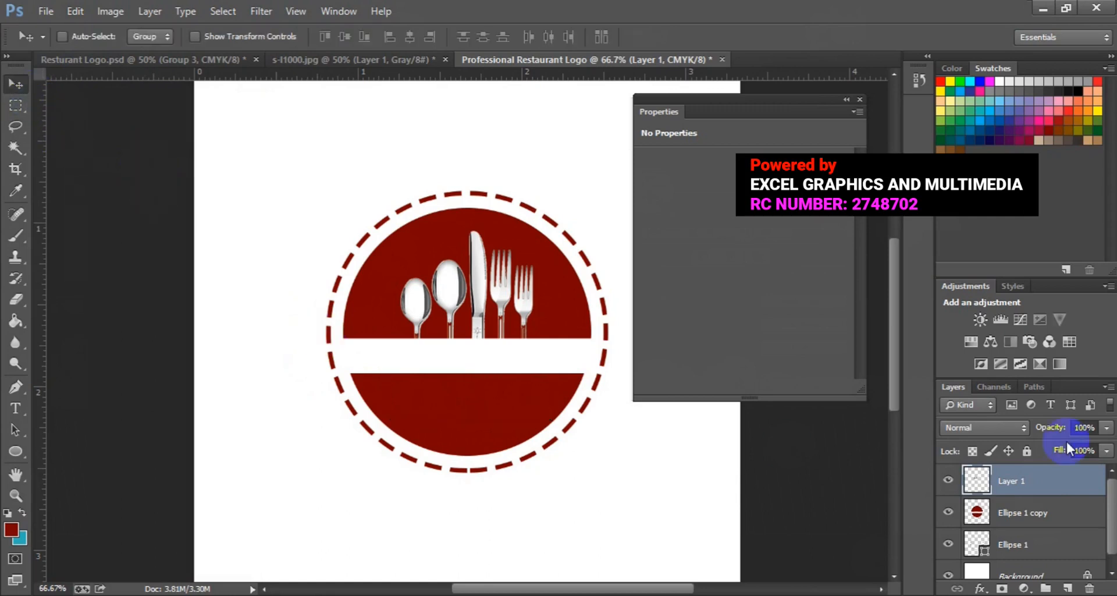
left_click(980, 488, "ctrl")
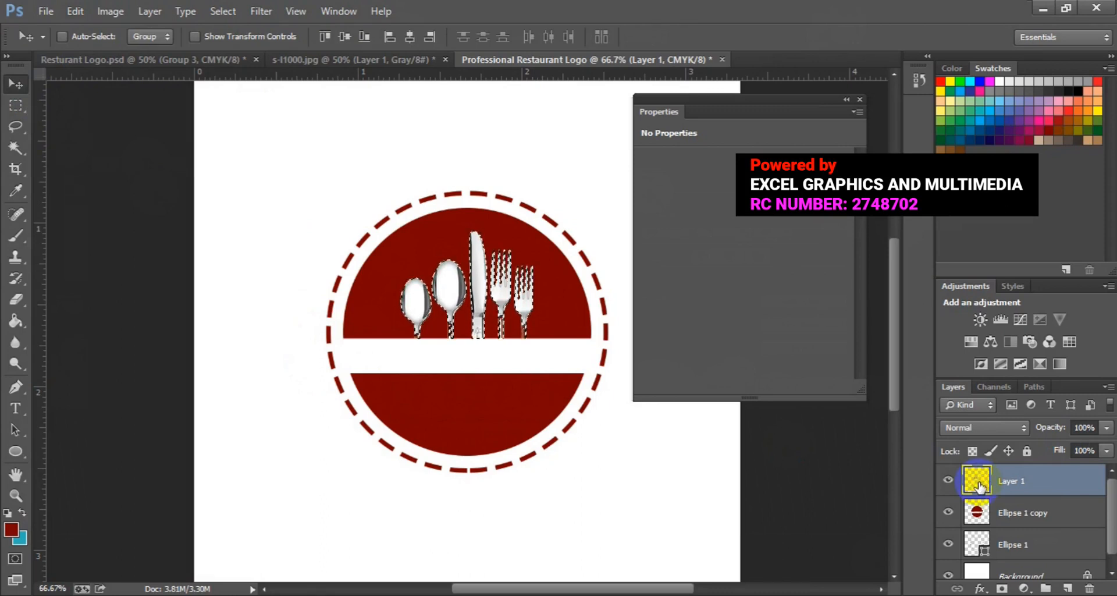
left_click(11, 529)
left_click(235, 487)
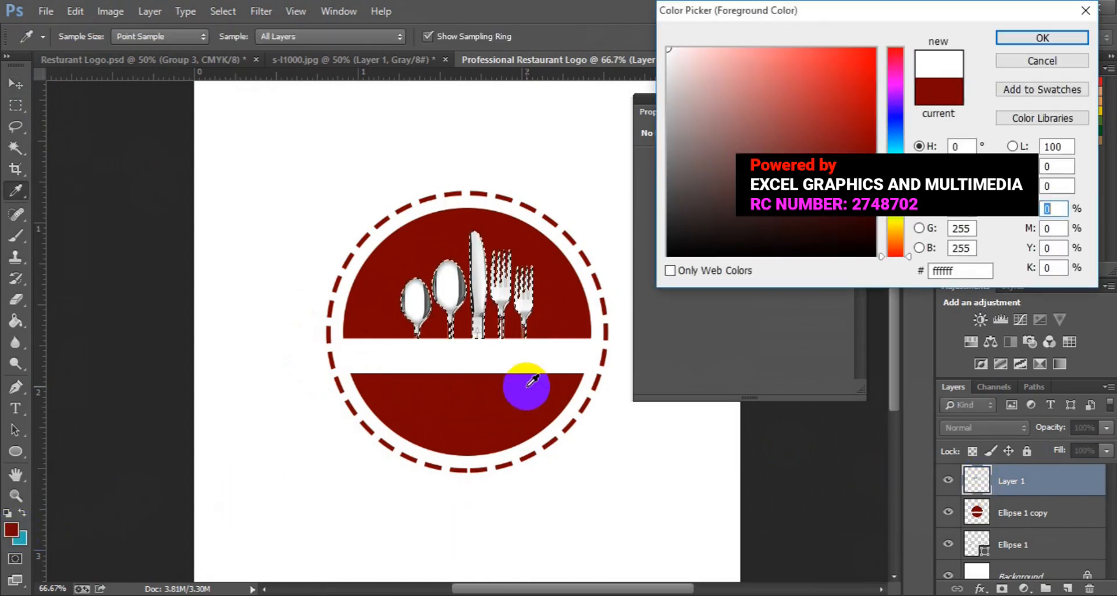
left_click(1058, 38)
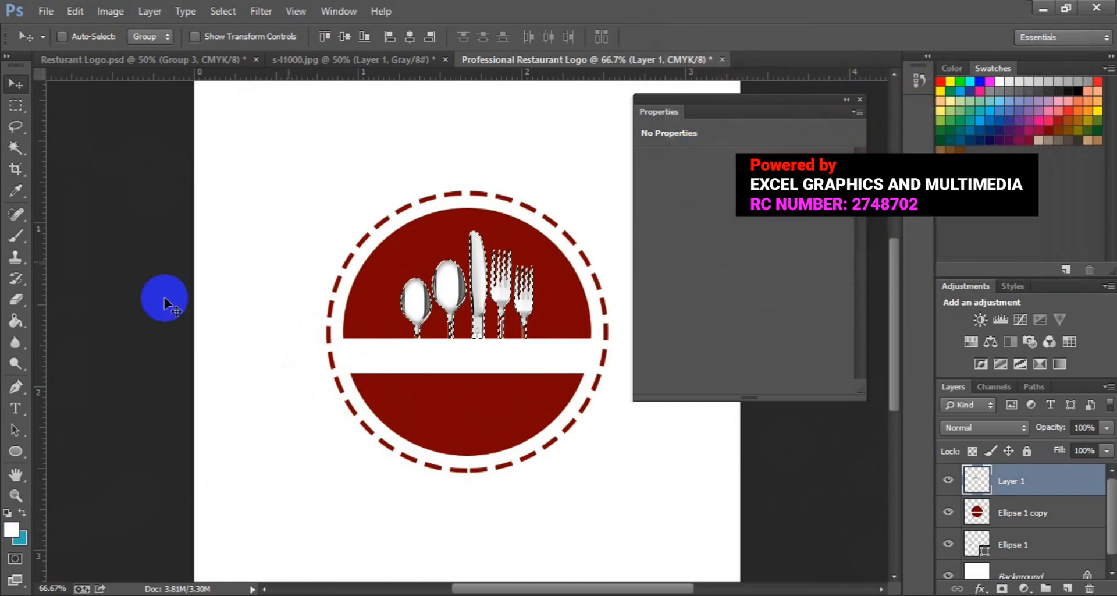
Step: Fill the cutlery selection with the white foreground color on a new layer, and deselect
left_click(16, 322)
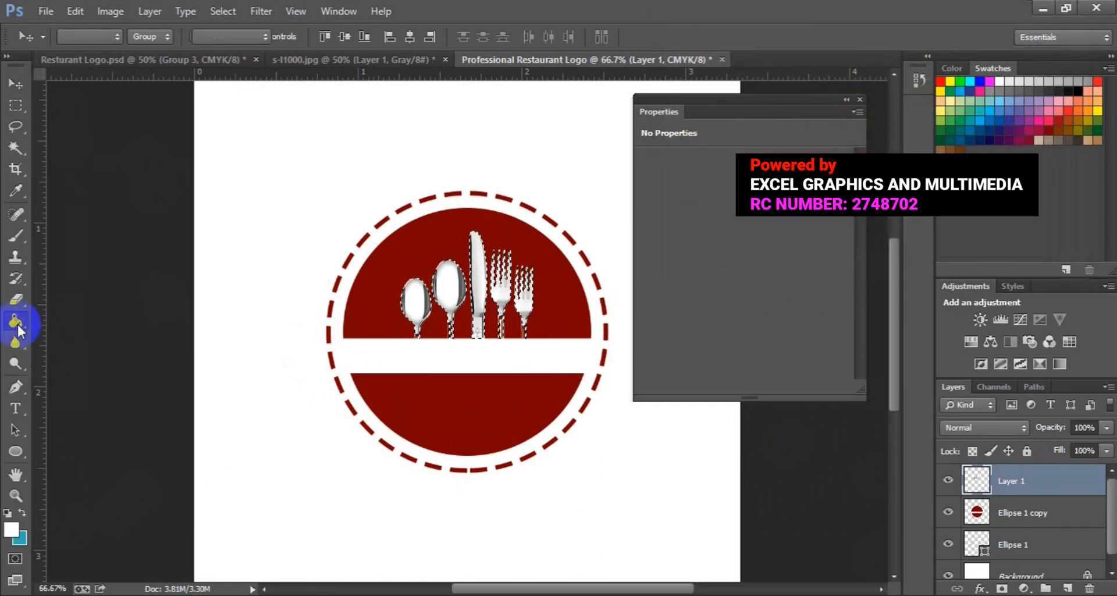
left_click(1067, 588)
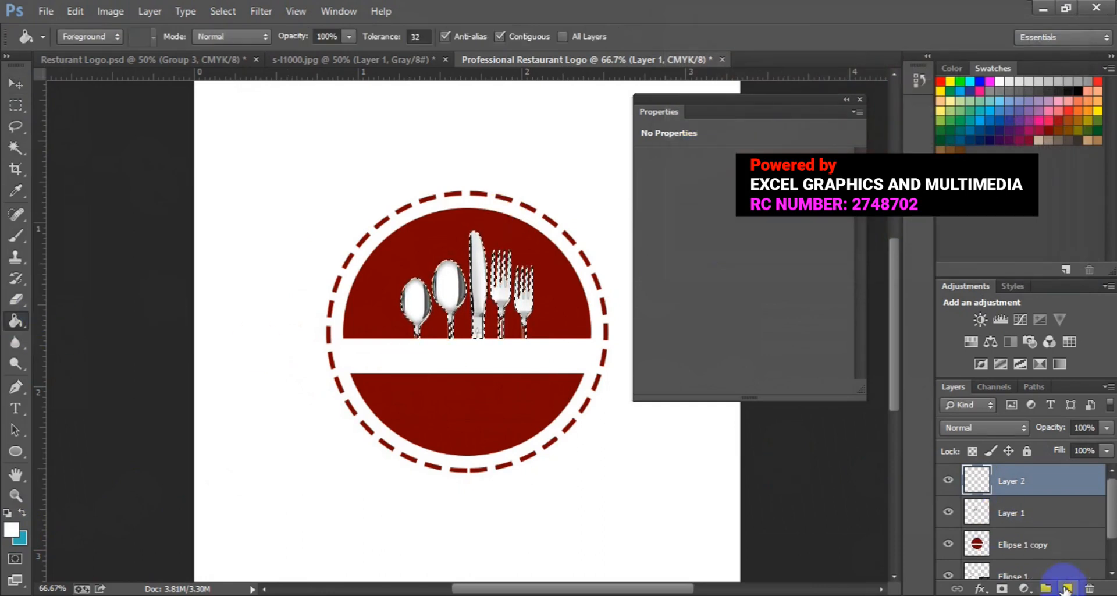
left_click(438, 294)
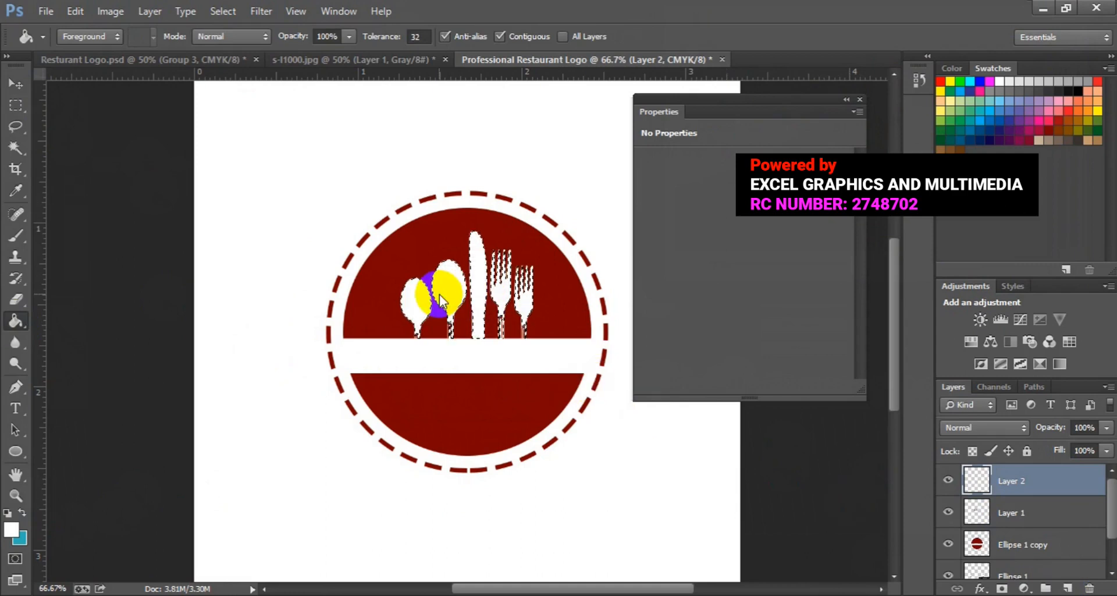
left_click(15, 84)
key("ctrl+d")
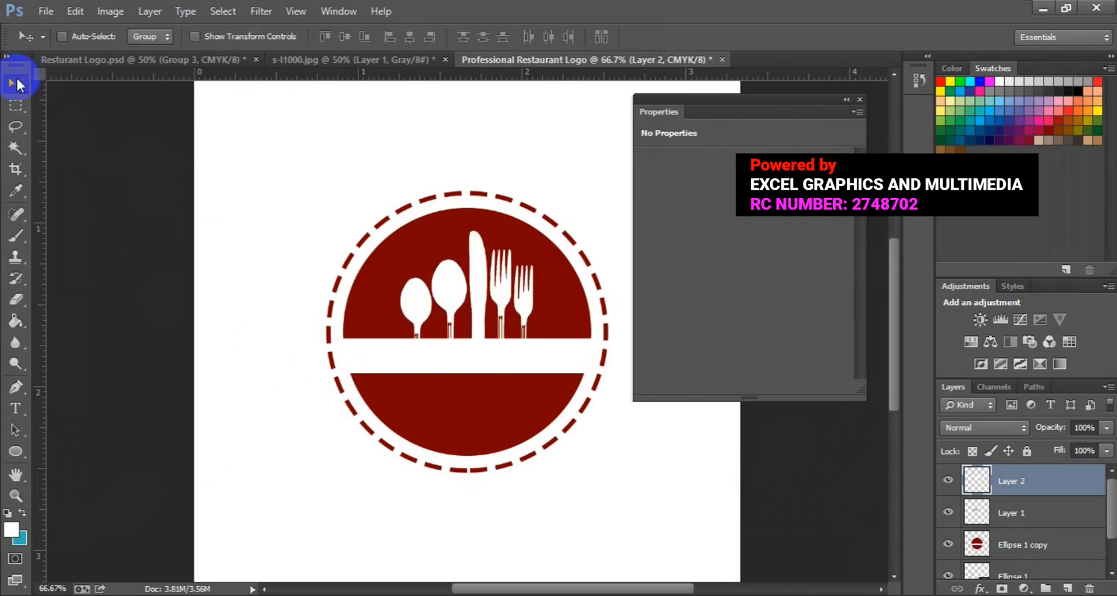
Step: Close the Properties panel and add the text "LOGO NAME" in very dark red on a new layer at the white band
left_click(860, 100)
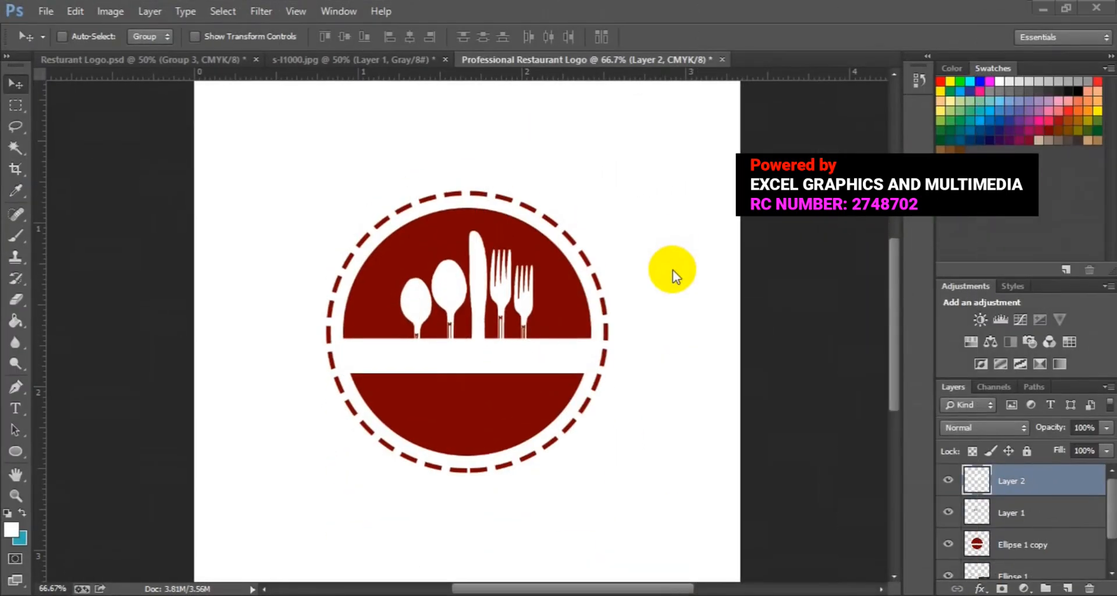
left_click(1066, 587)
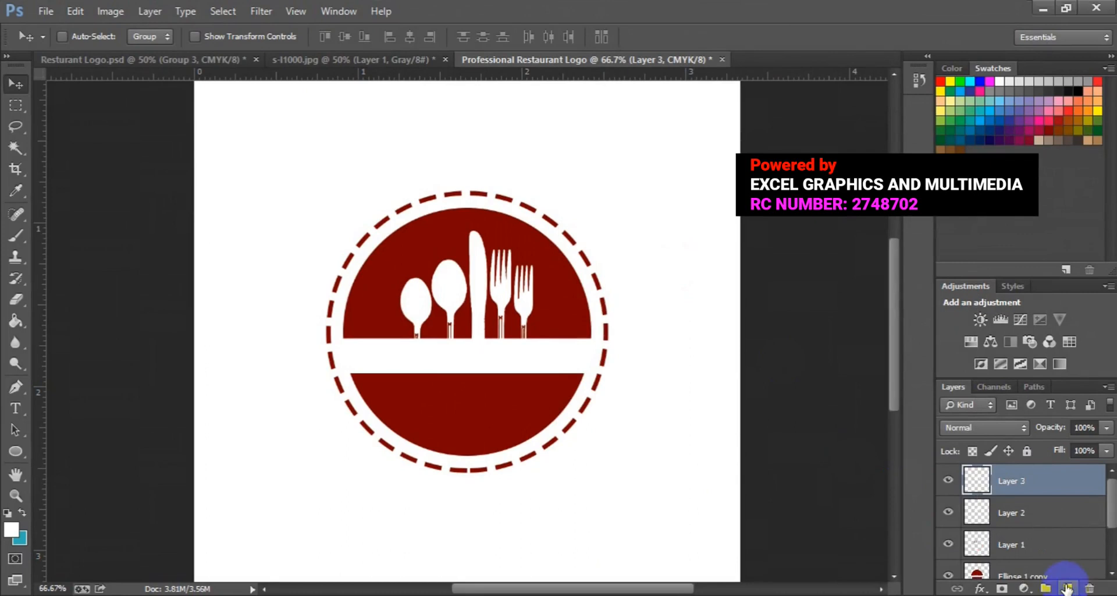
left_click(17, 414)
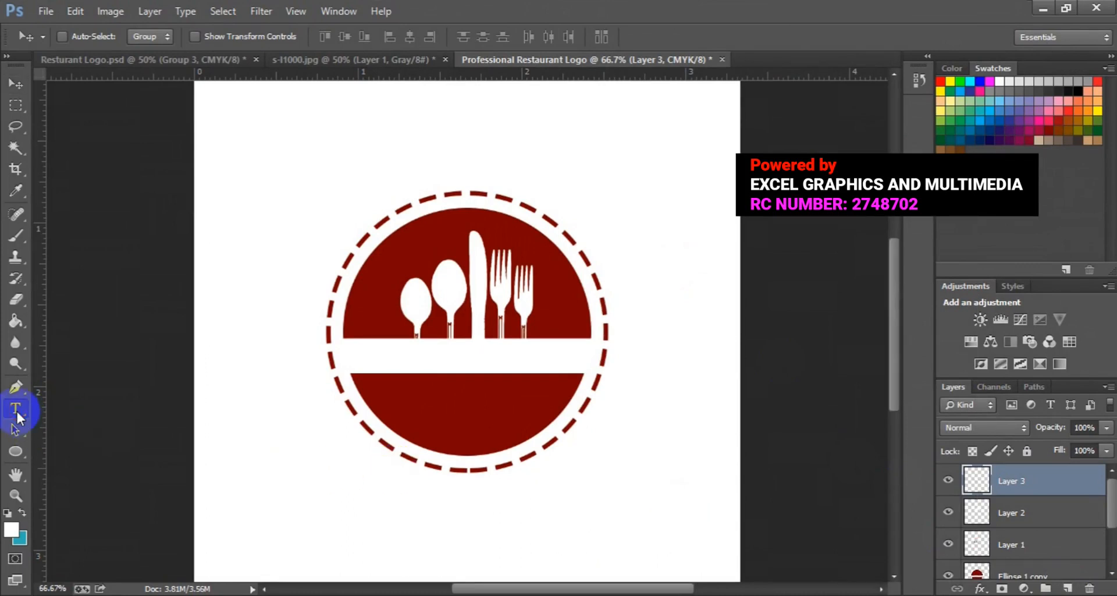
left_click(374, 361)
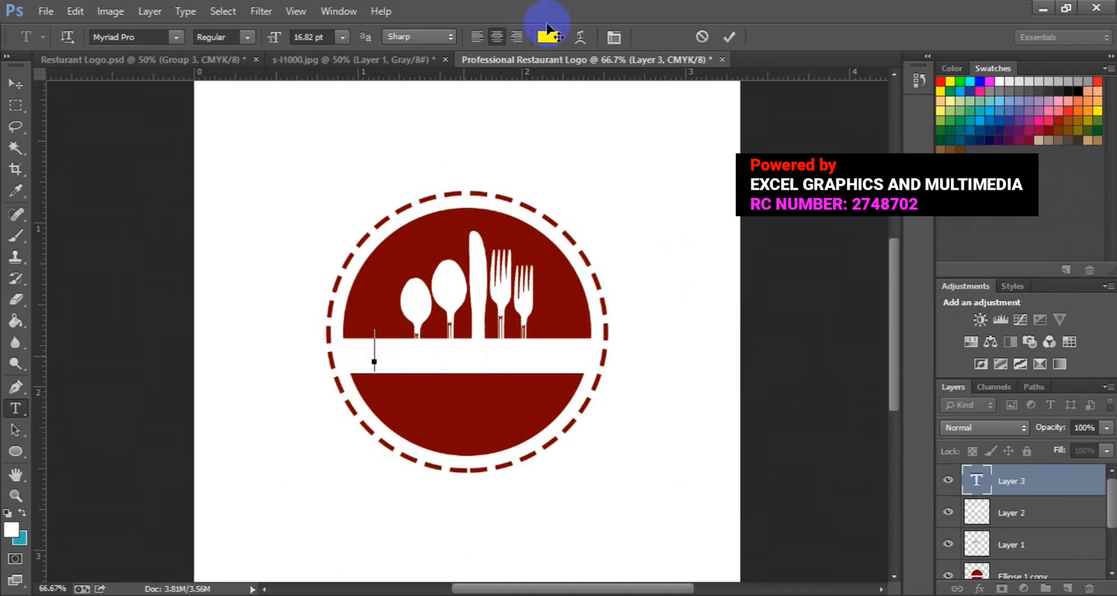
left_click(548, 35)
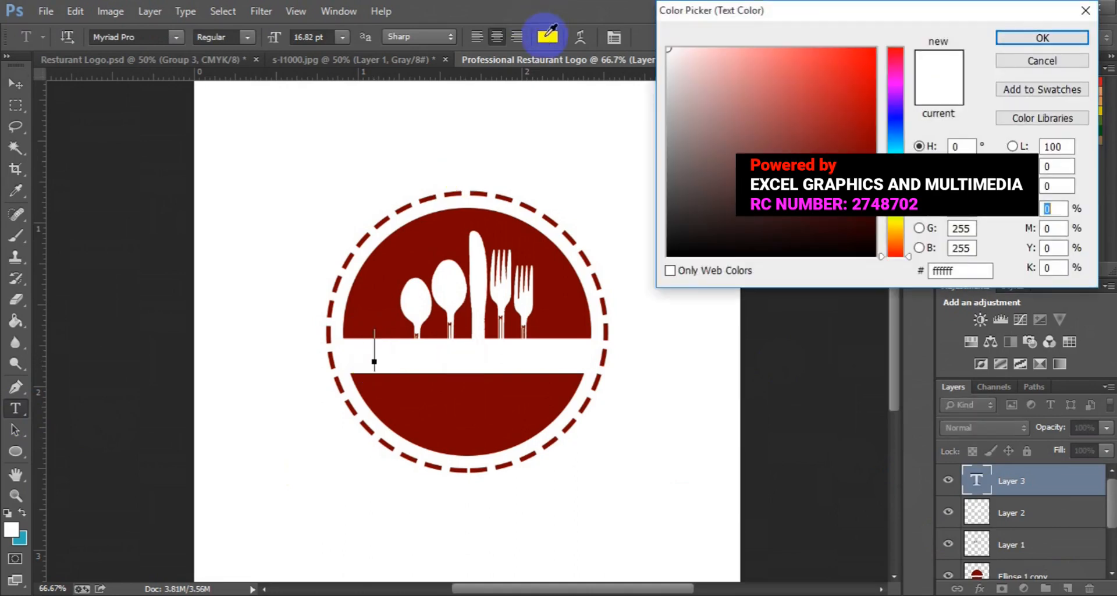
left_click(875, 222)
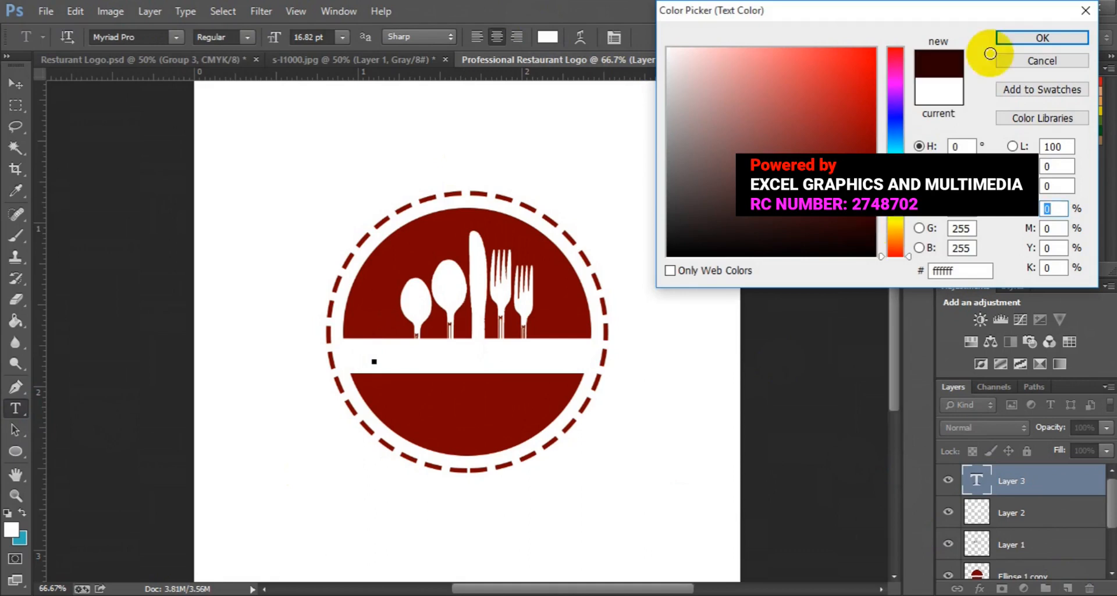
left_click(1027, 39)
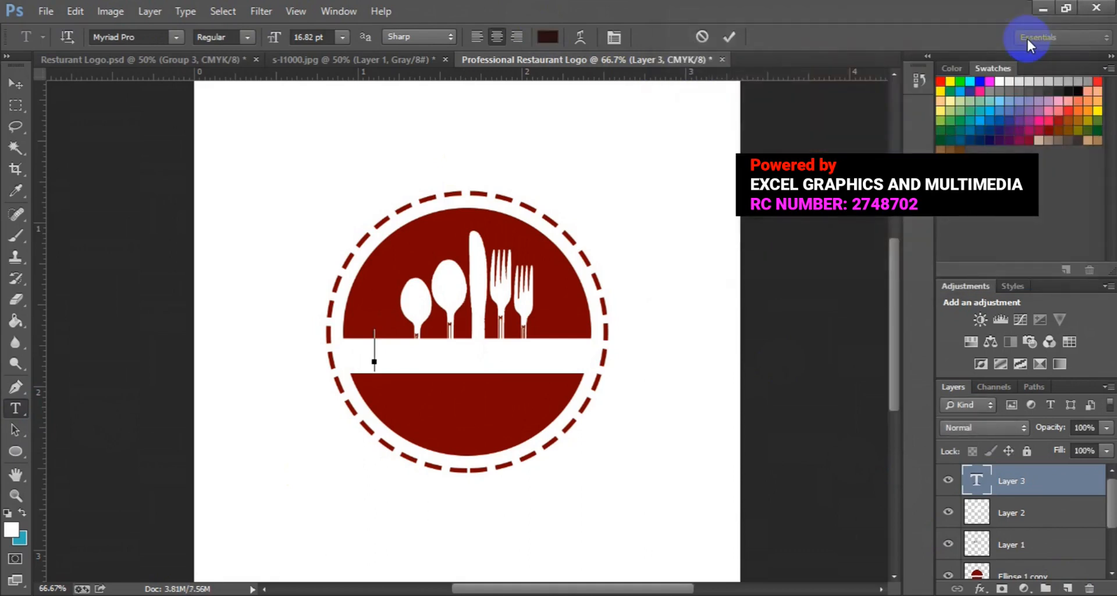
type("LOGO NAME")
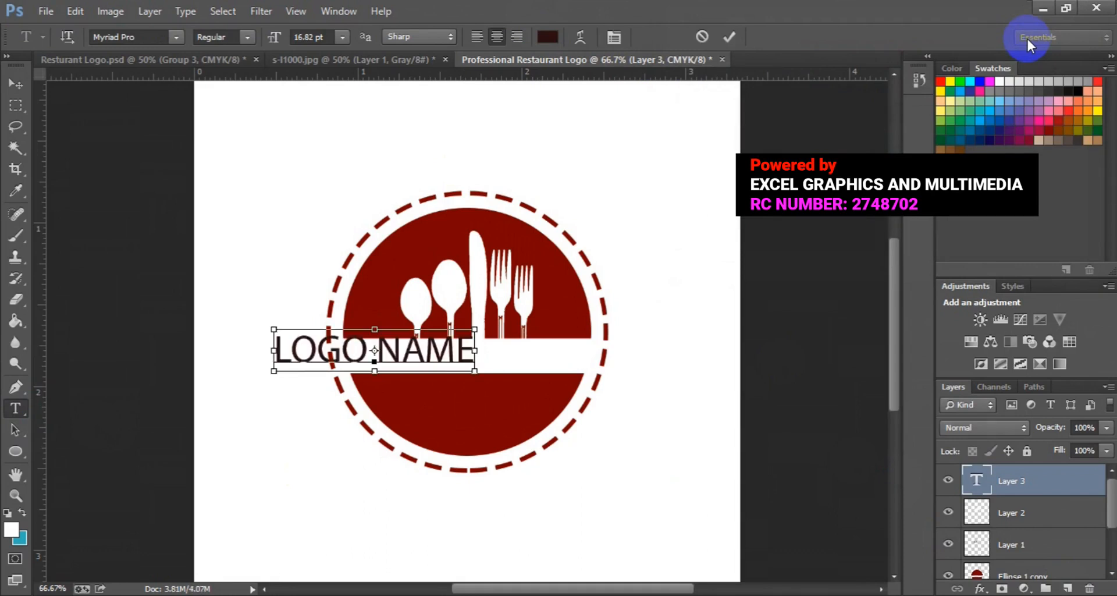
Step: Set the whole "LOGO NAME" text to the Roboto font in the Black style
key("ctrl+a")
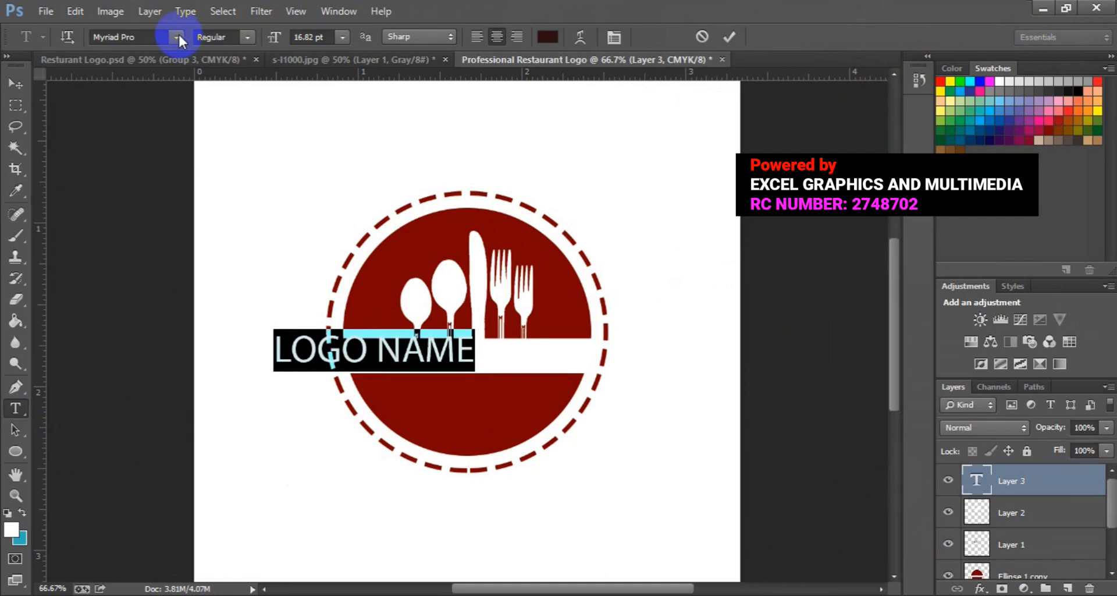
left_click(177, 36)
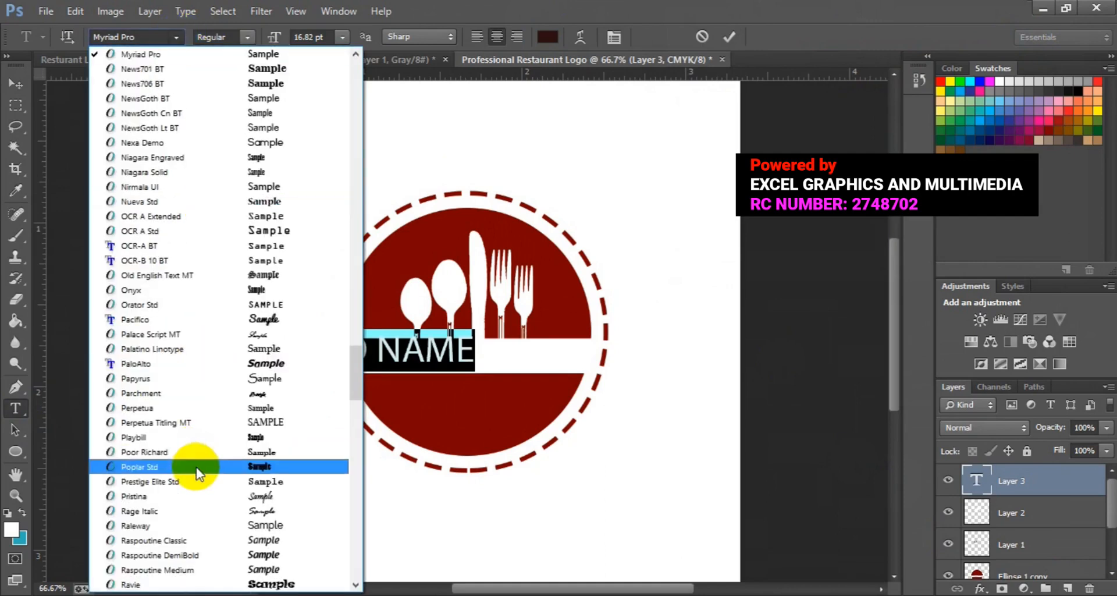
left_click(354, 543)
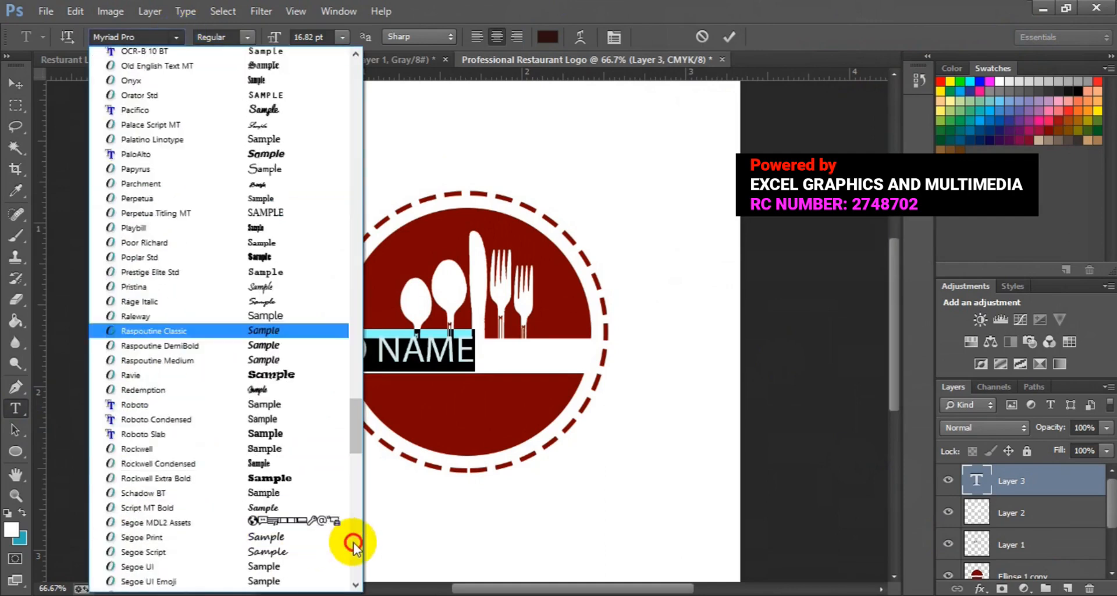
left_click(354, 542)
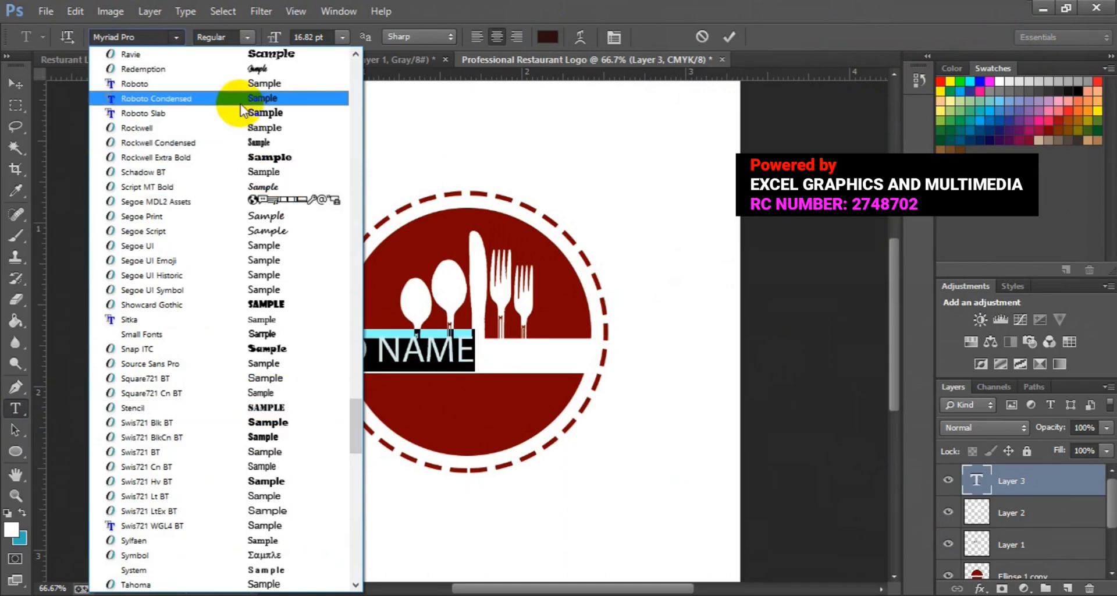
left_click(230, 84)
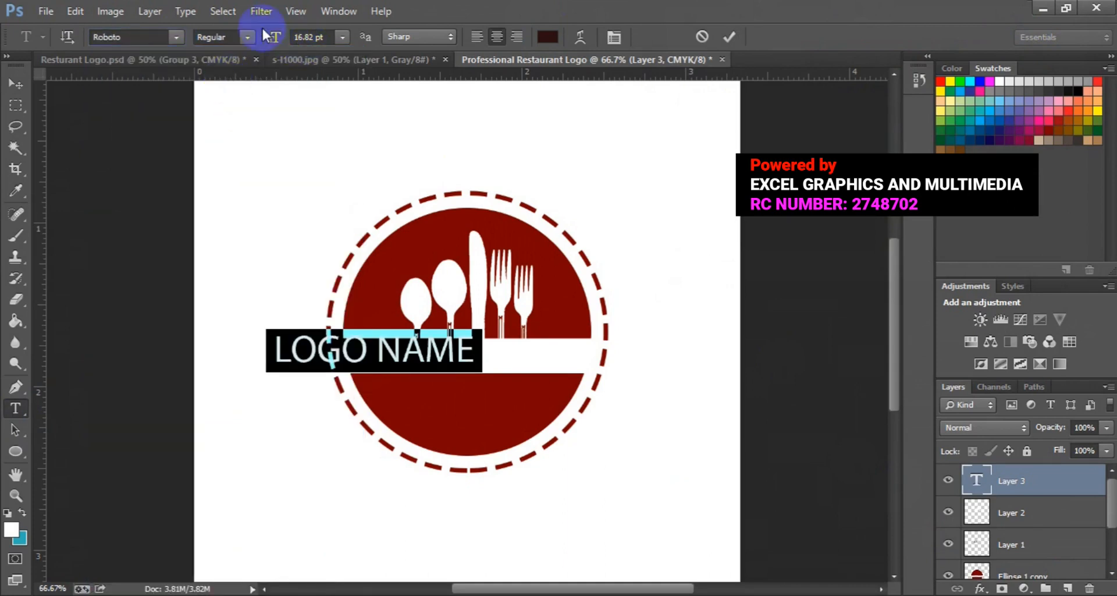
left_click(247, 38)
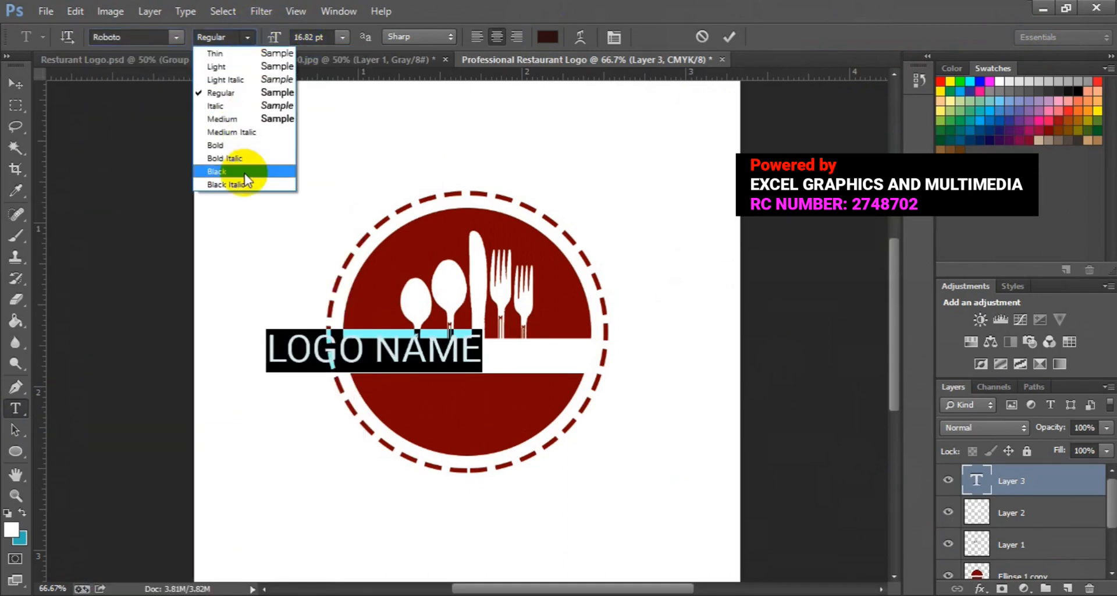
left_click(244, 172)
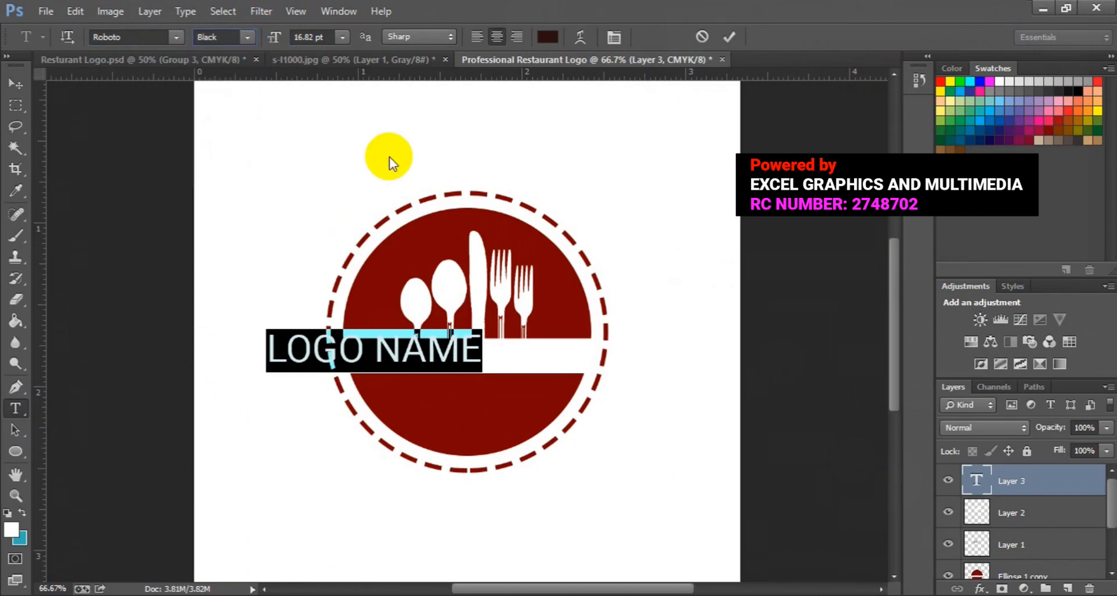
Step: Set the "LOGO NAME" text size to 12 pt and commit the text
left_click(341, 38)
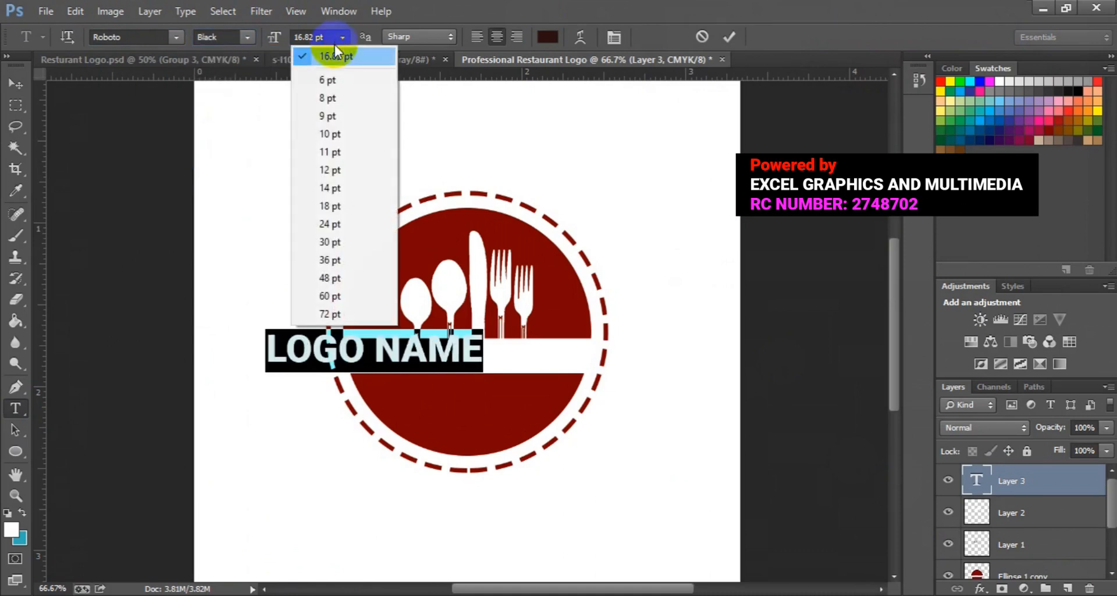
left_click(344, 205)
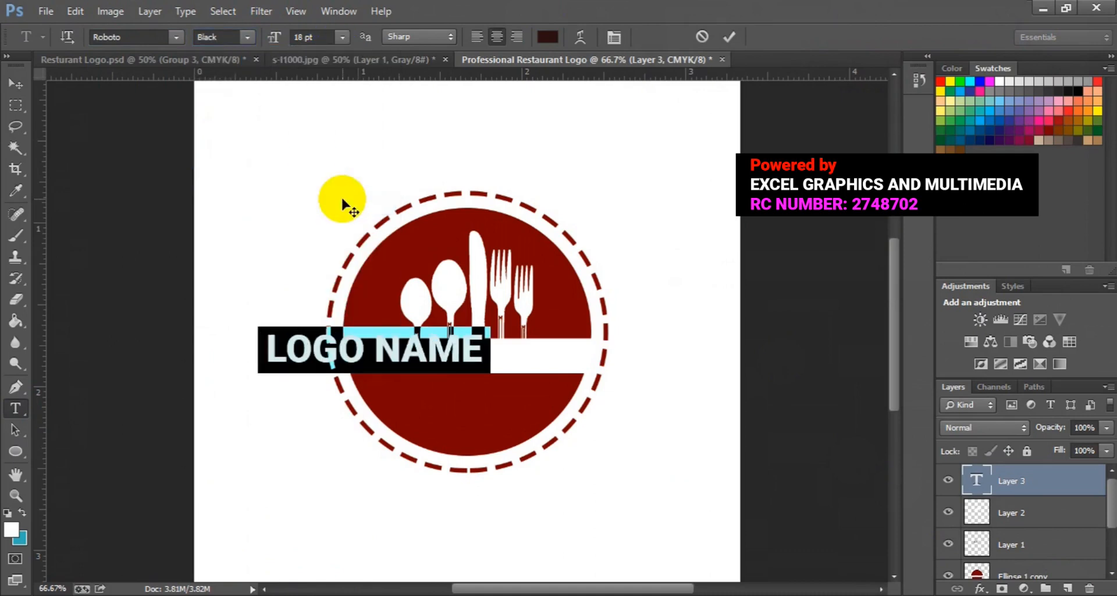
left_click(343, 39)
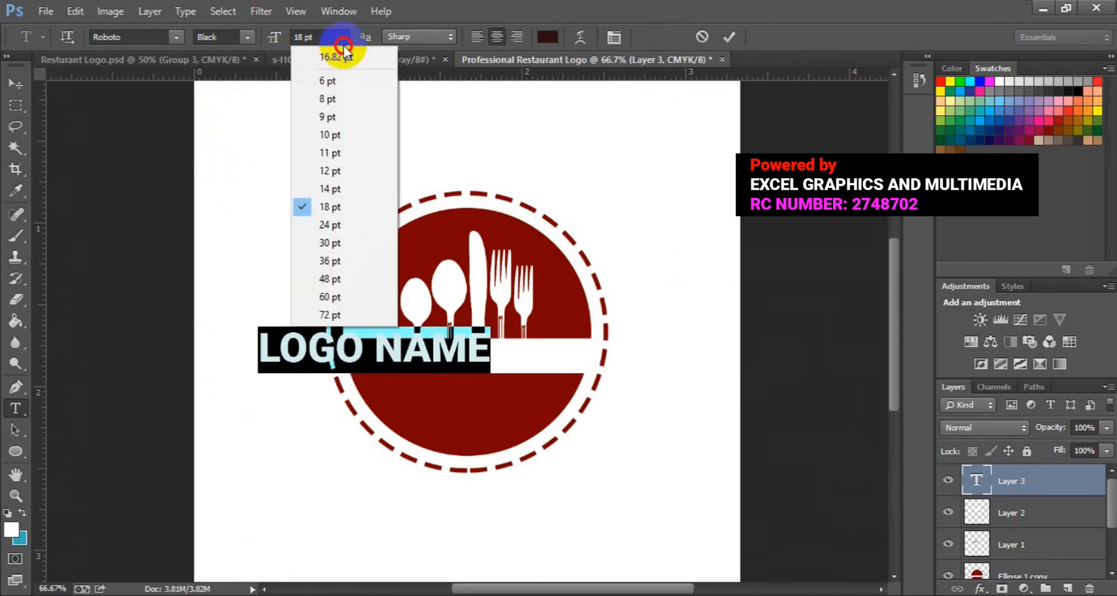
left_click(347, 176)
left_click(15, 85)
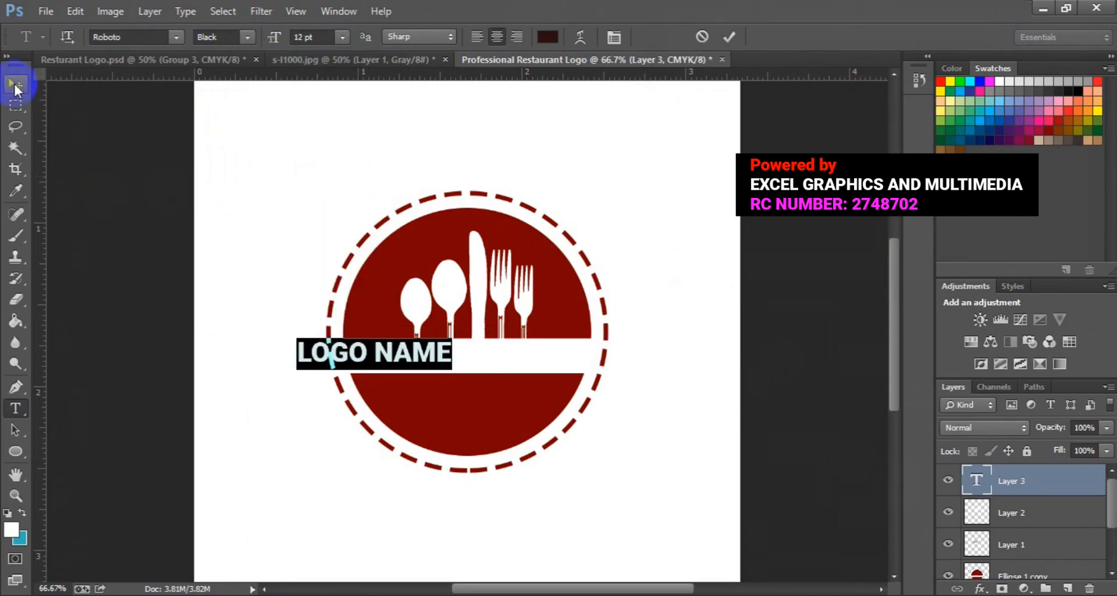
Step: Center the "LOGO NAME" text horizontally on the canvas and nudge it down to the vertical middle of the white band
key("ctrl+a")
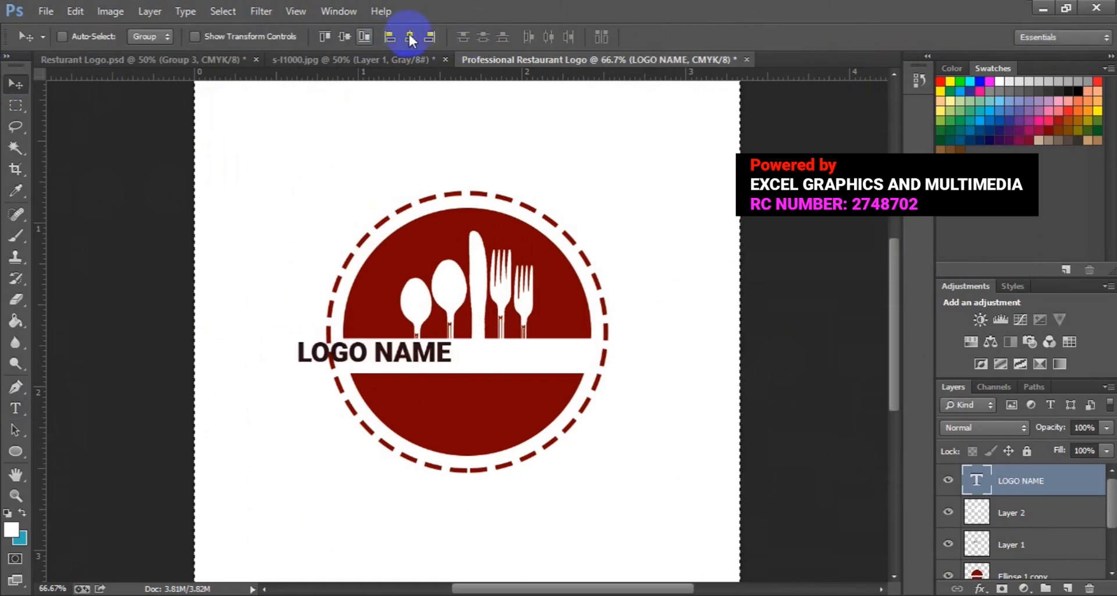
left_click(410, 36)
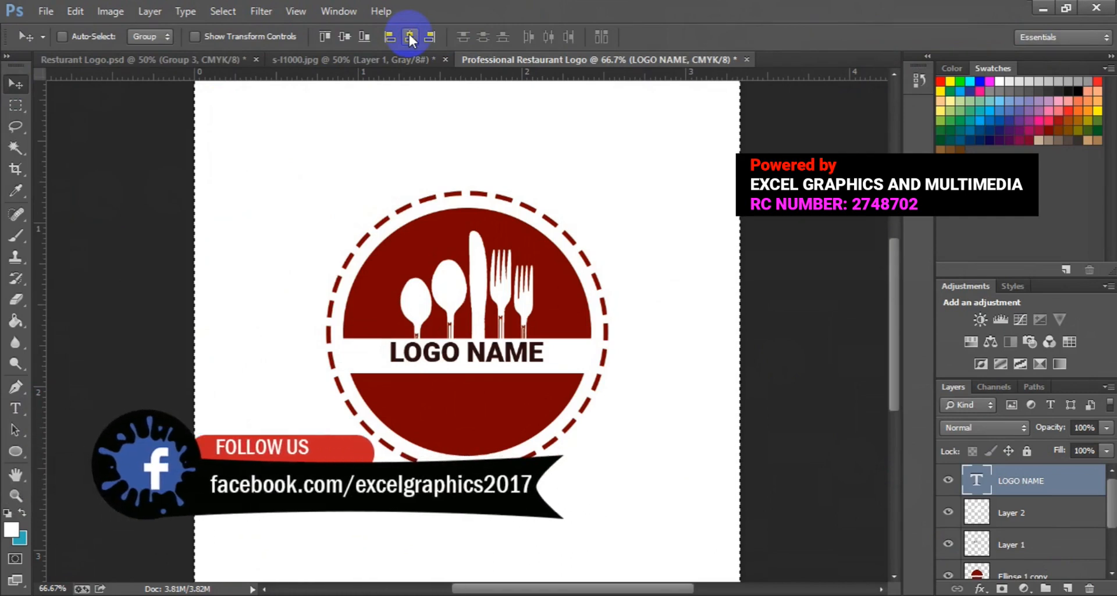
key("ctrl+d")
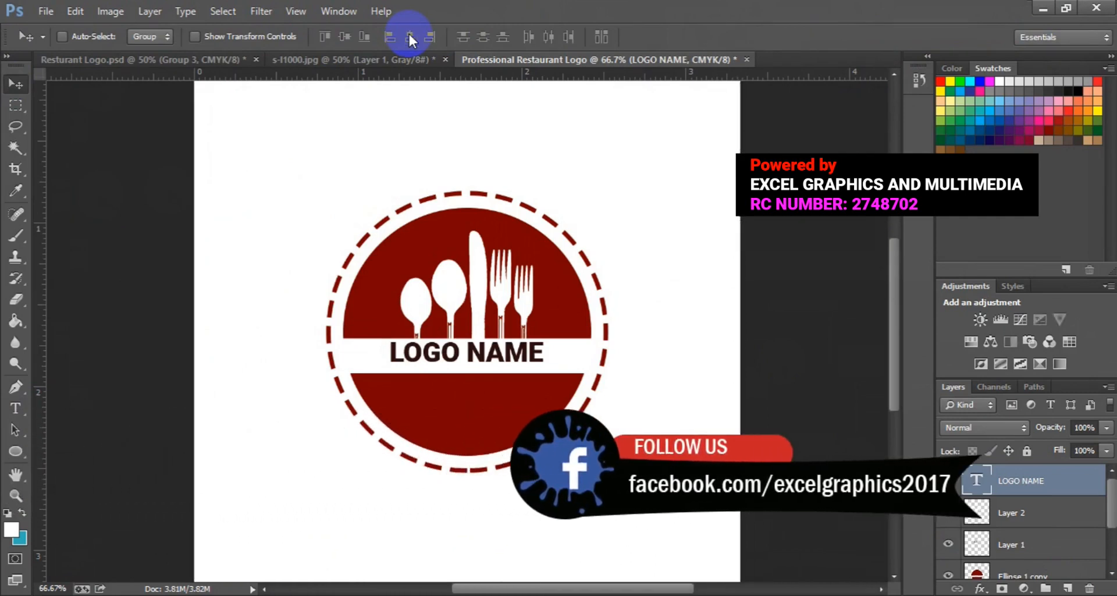
key("Down")
key("Down")
key("Down")
key("Down")
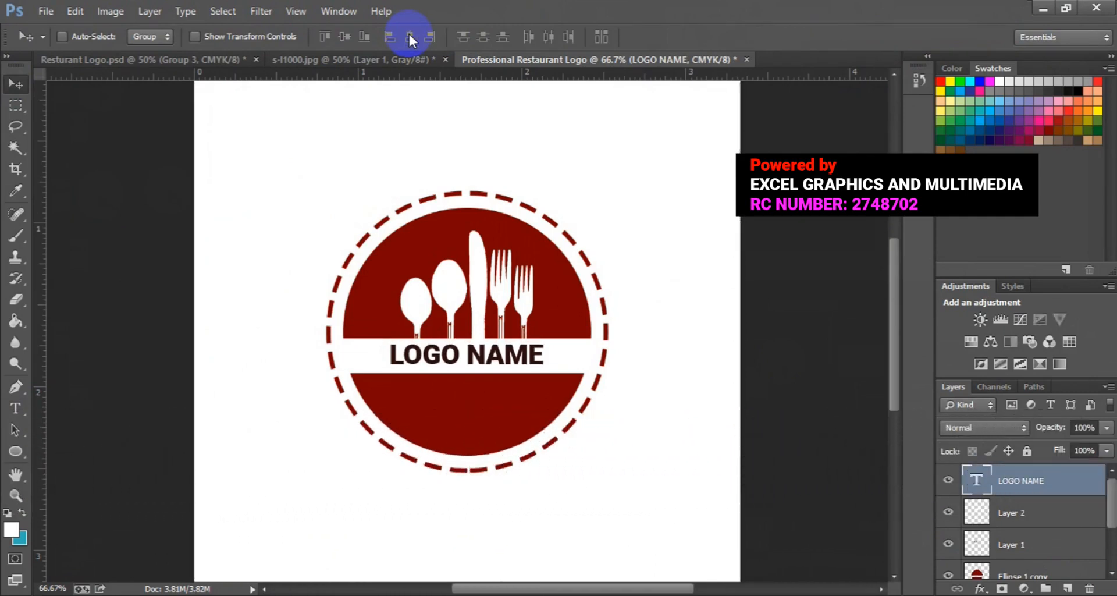
key("Down")
key("Down")
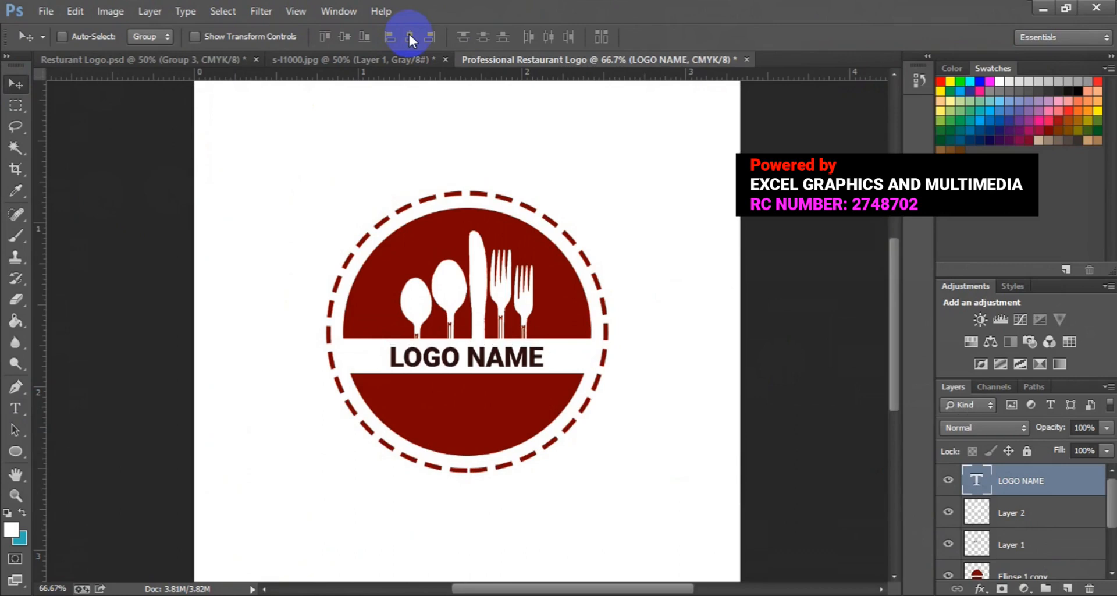
Step: Add the text "Best Food" on a new layer in the blank area beside the lower part of the circle
left_click(22, 411)
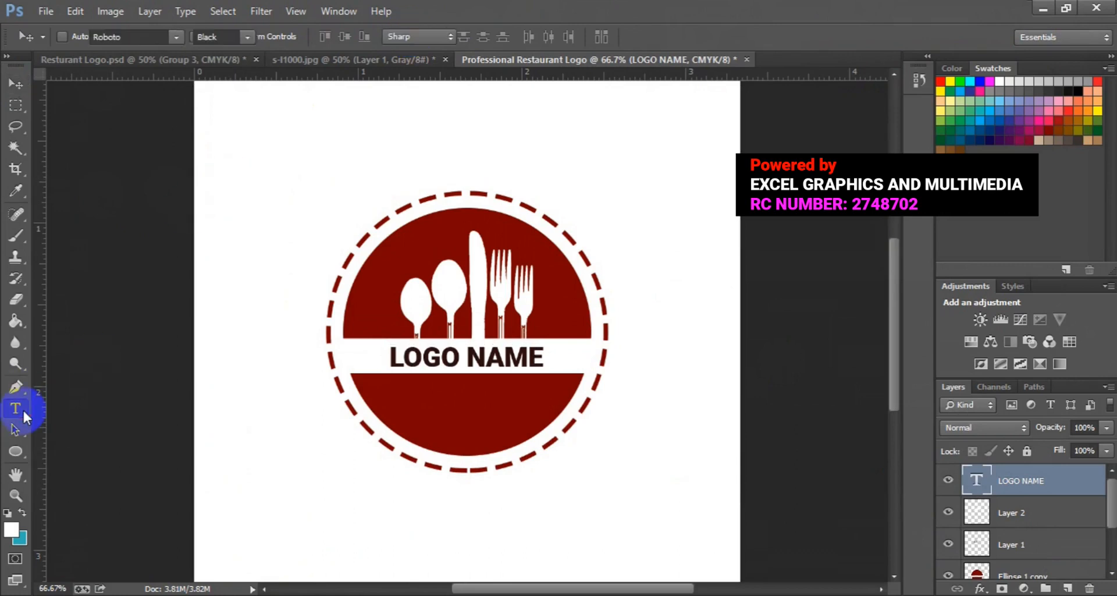
left_click(240, 420)
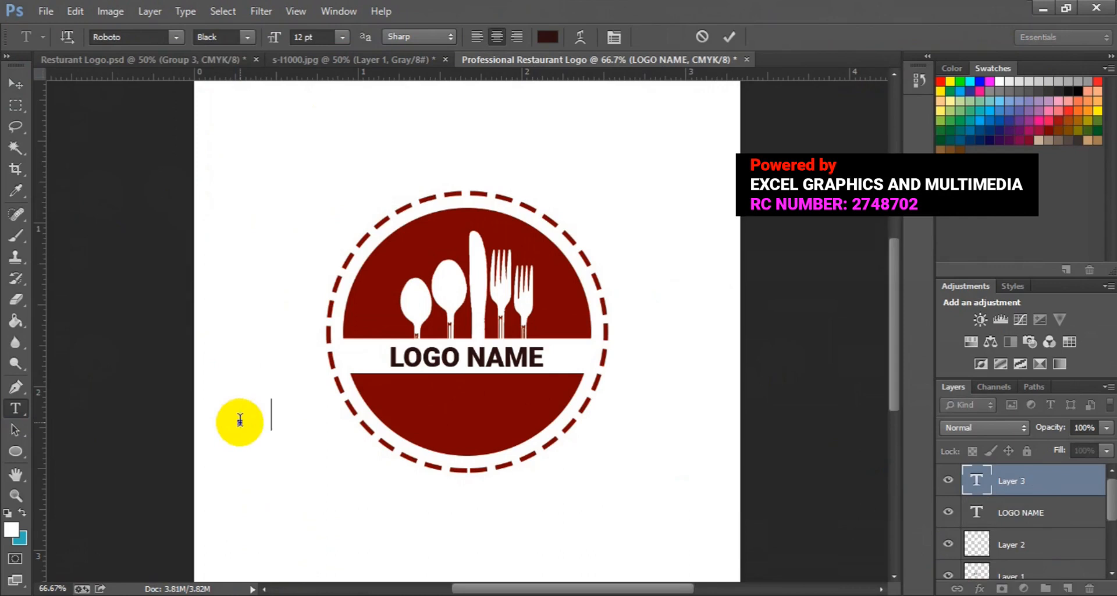
type("Best ")
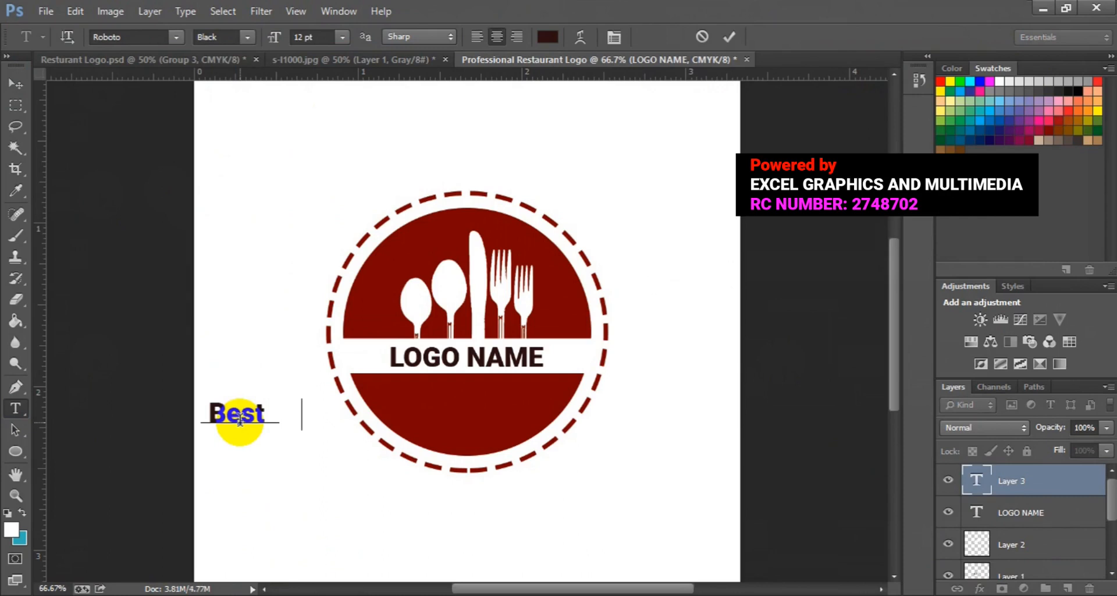
type("Food")
Step: Format the "Best Food" text in Rage Italic at 14 pt with white (ffffff) as its color
key("ctrl+a")
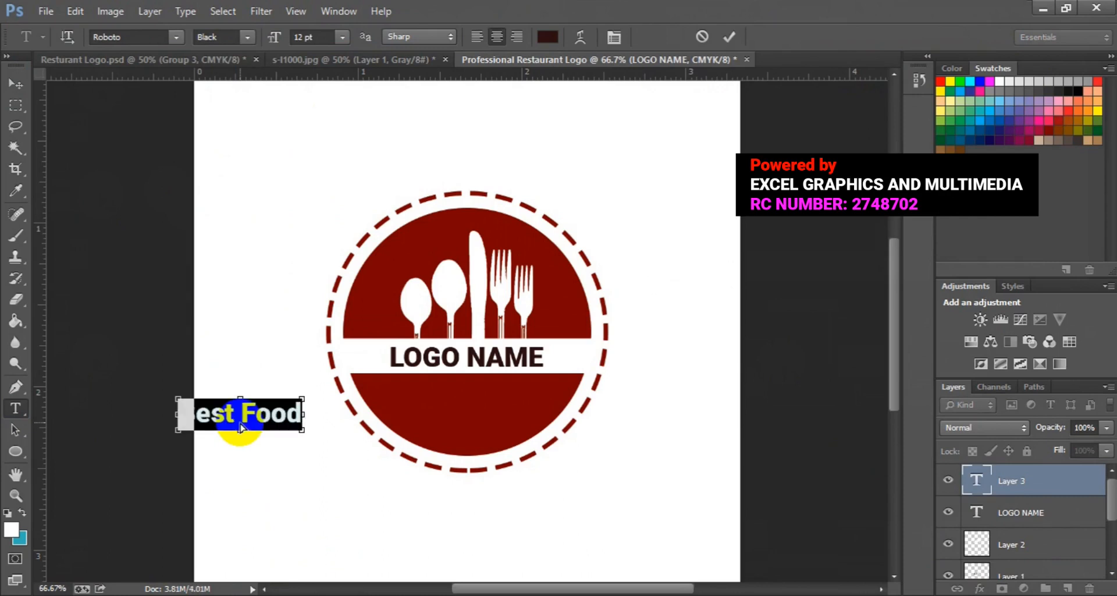
left_click(179, 37)
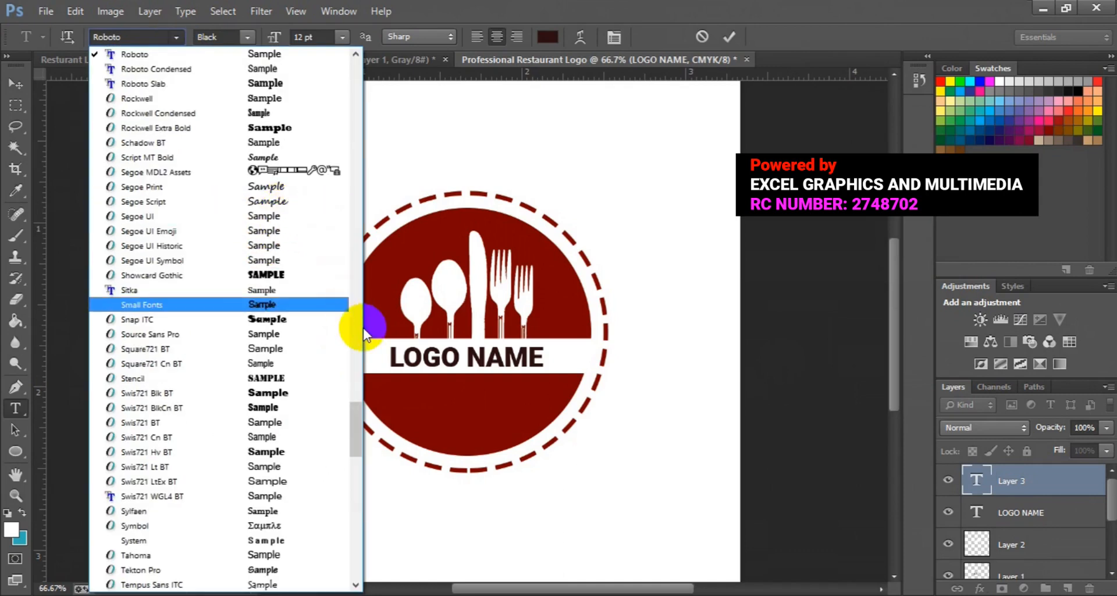
scroll(359, 335, "up", 12)
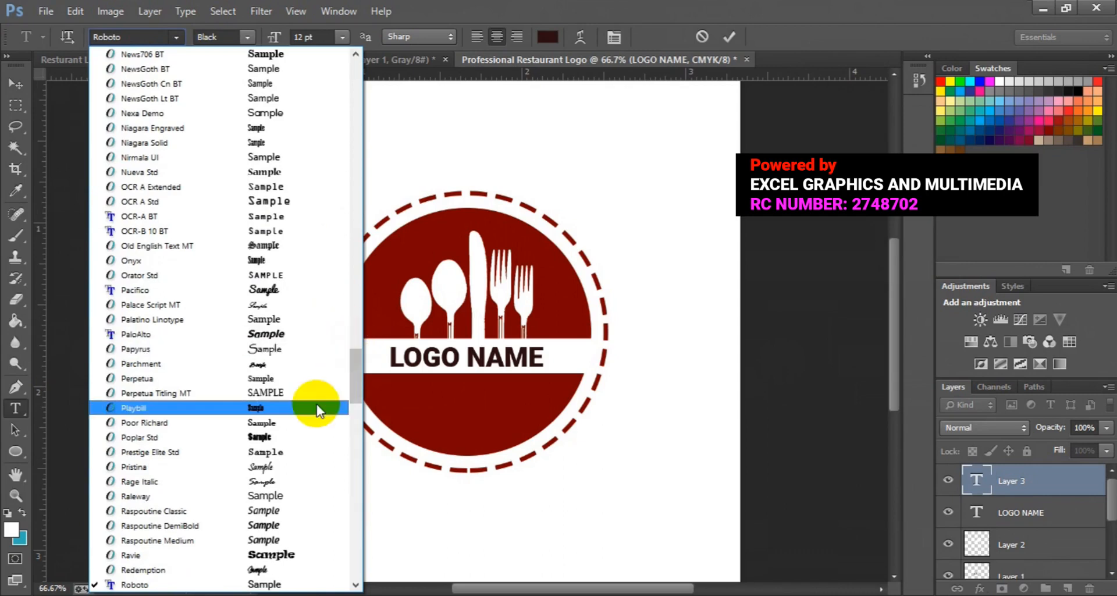
left_click(309, 475)
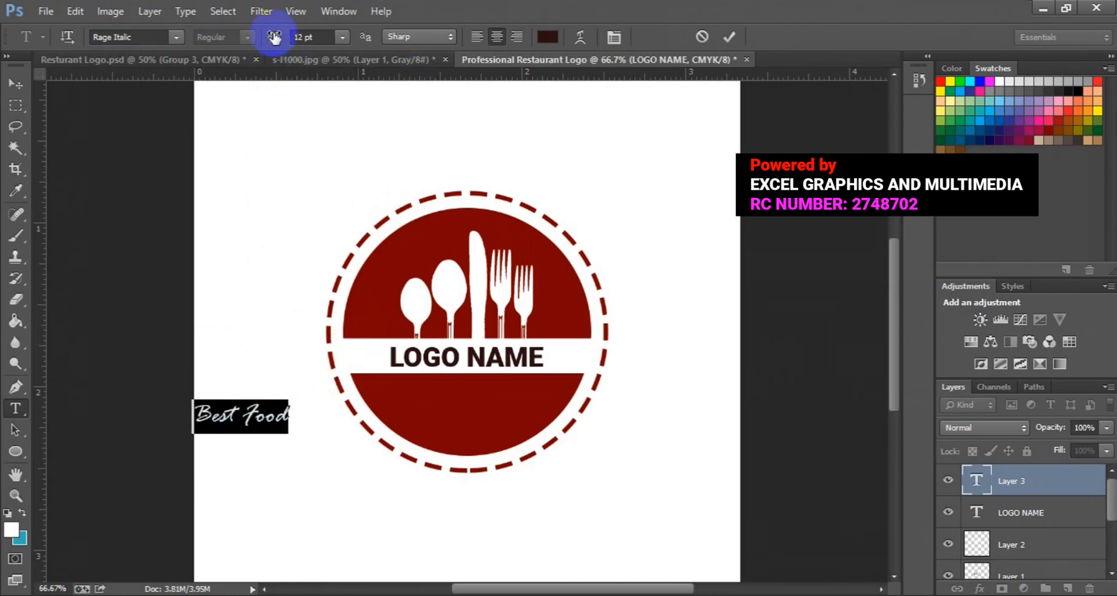
left_click_drag(274, 38, 279, 39)
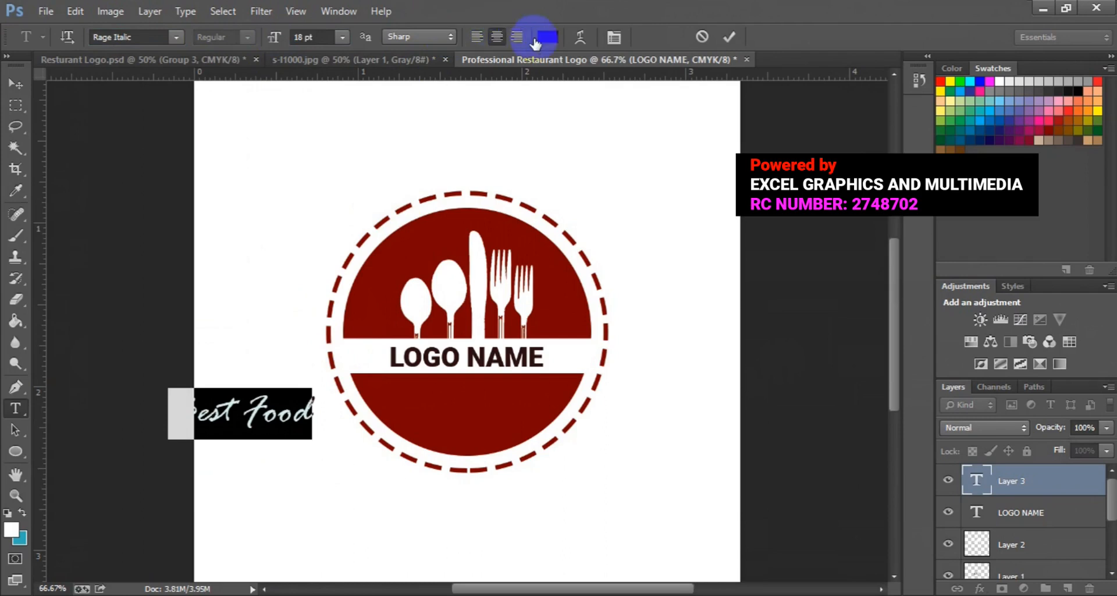
left_click(545, 37)
left_click(345, 183)
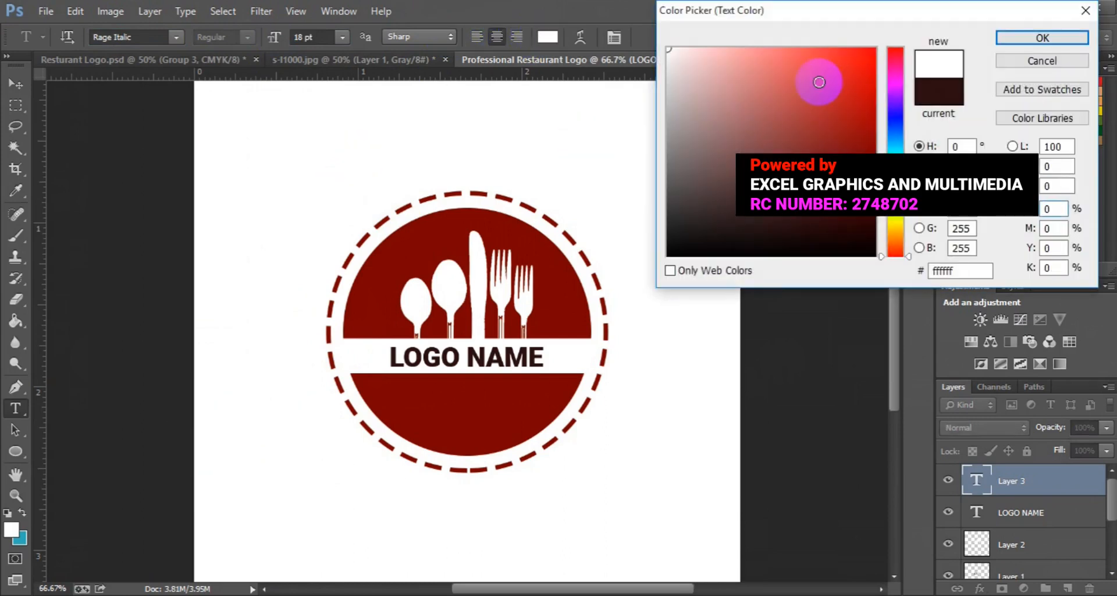
left_click(1081, 32)
left_click_drag(277, 39, 273, 39)
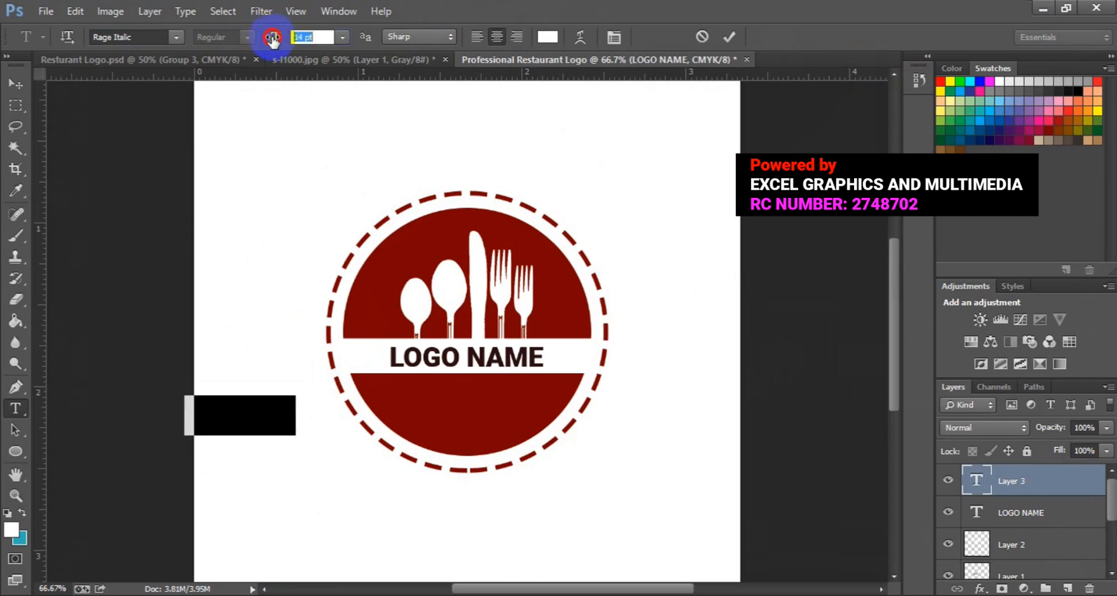
Step: Commit the "Best Food" text and move it into the lower red area, centered below the logo name
left_click(16, 84)
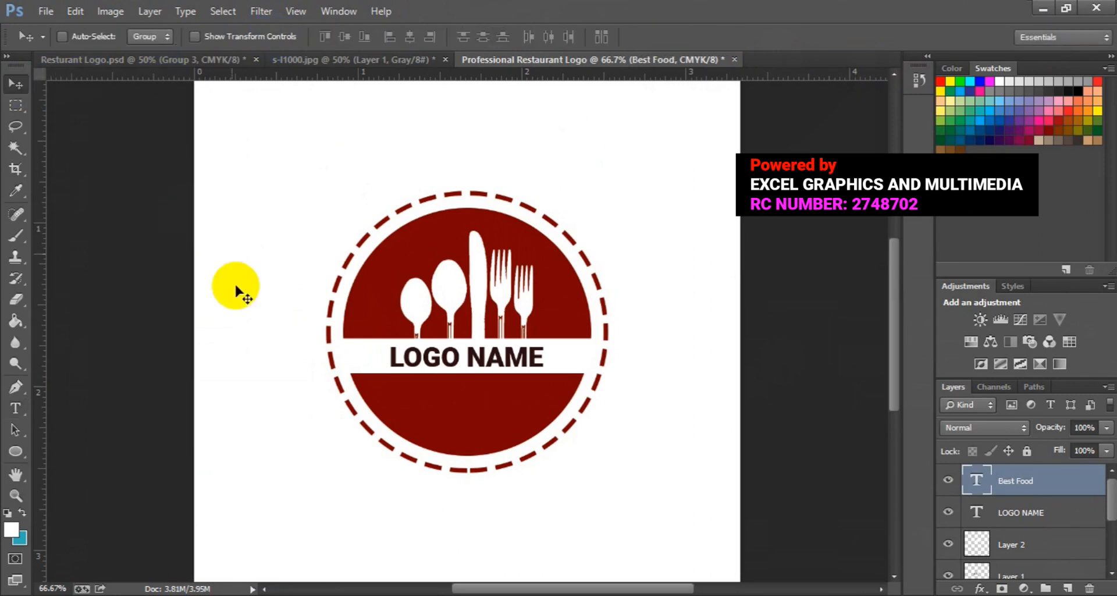
left_click_drag(456, 396, 480, 401)
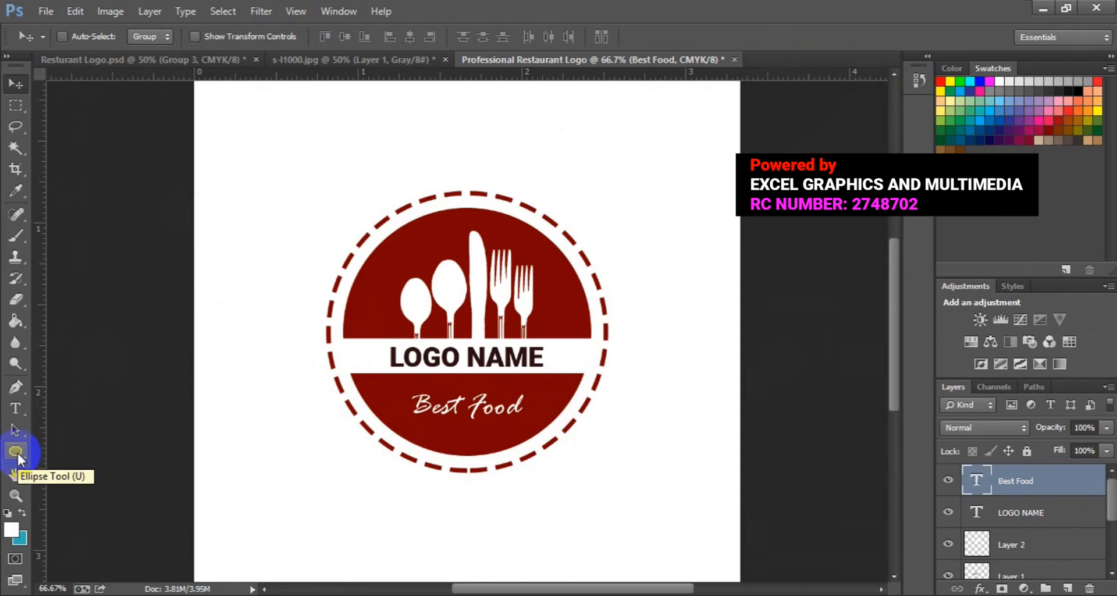
Step: Draw a thin rectangle about 261 × 4 px with white fill and no stroke between the white band and "Best Food"
left_click_drag(18, 453, 74, 449)
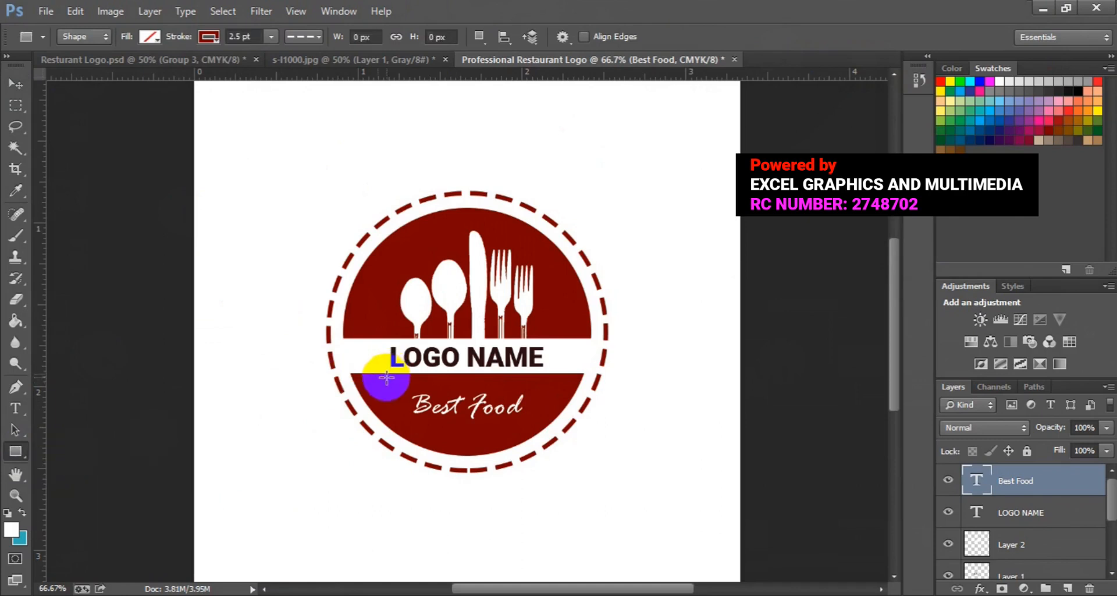
left_click(207, 37)
left_click(139, 70)
left_click(146, 40)
left_click(145, 39)
left_click(81, 69)
left_click(73, 114)
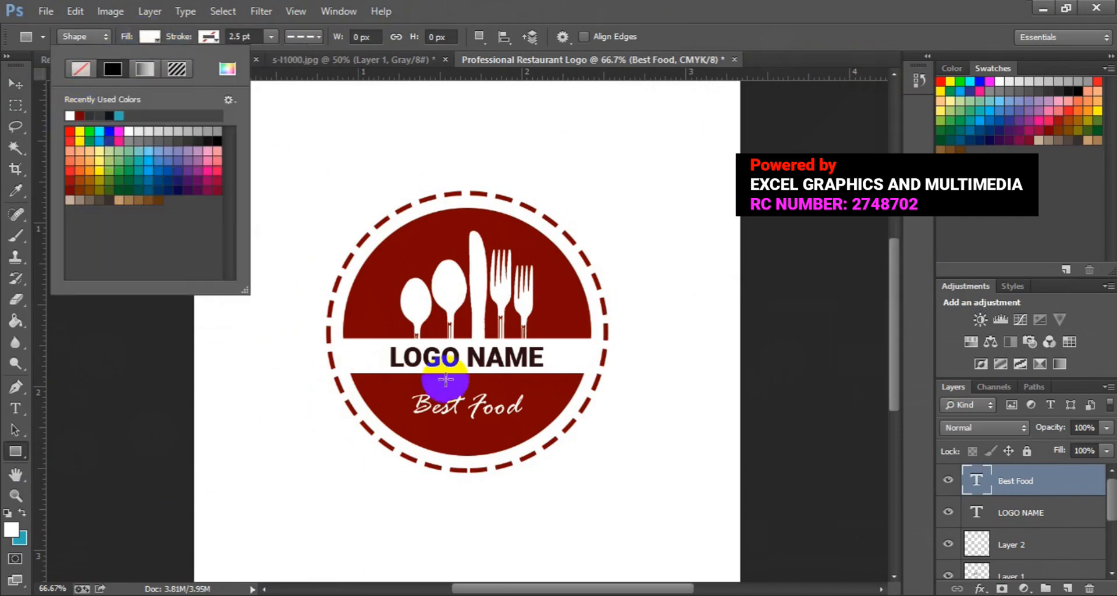
left_click_drag(393, 384, 536, 385)
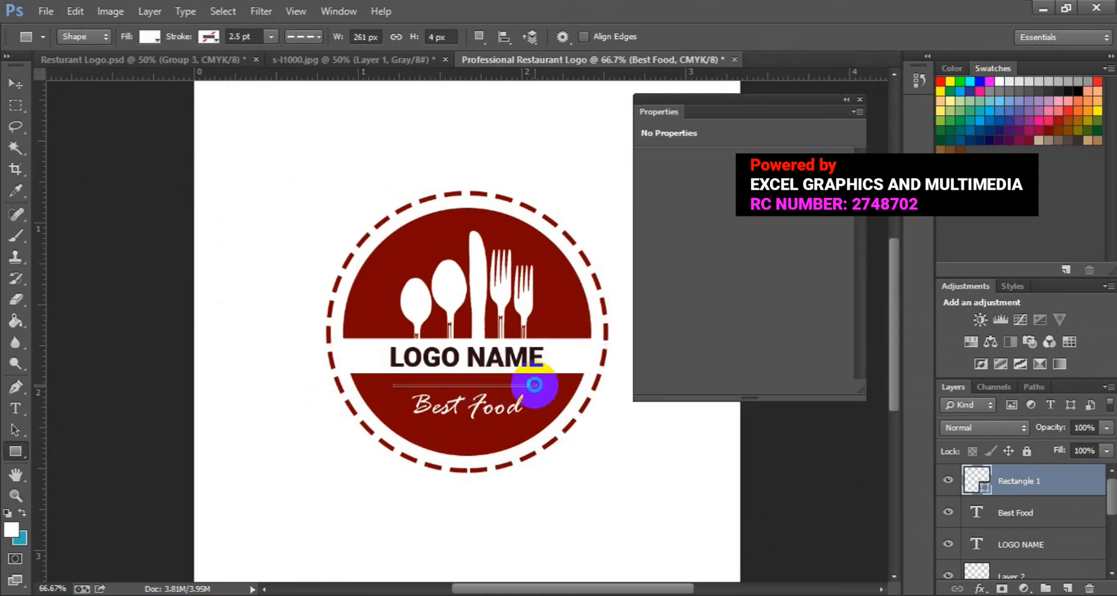
left_click(16, 85)
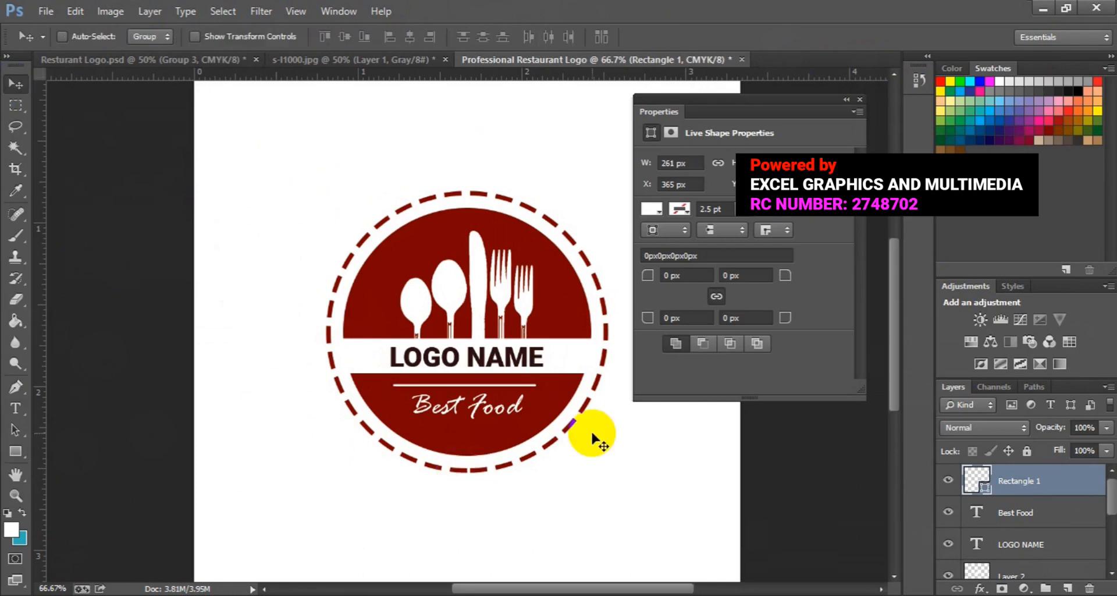
Step: Duplicate the thin white line above "Best Food" and move the copy straight down to just below the text
left_click(1004, 516, "shift")
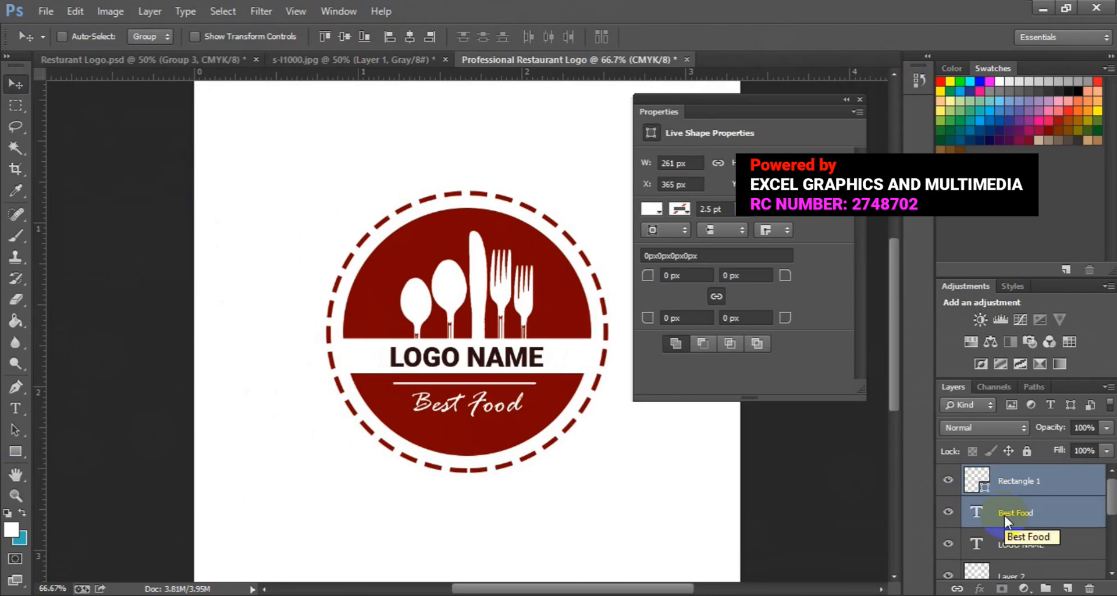
left_click(1011, 486)
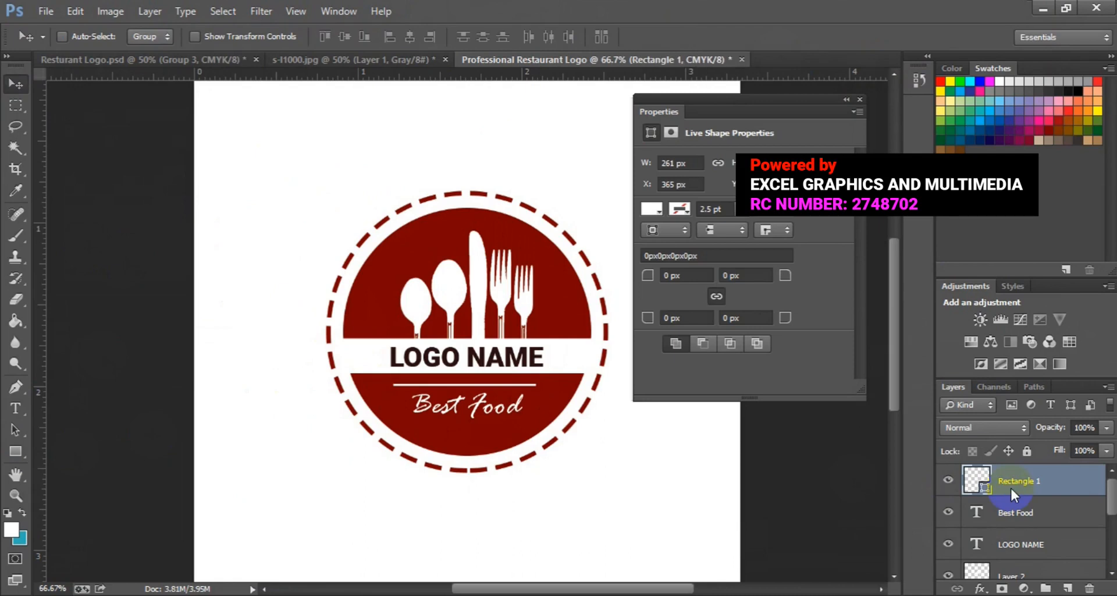
key("ctrl+j")
key("Down")
key("Down")
key("Down")
key("Down")
key("Down")
key("Down")
key("Down")
key("Down")
key("Down")
key("Down")
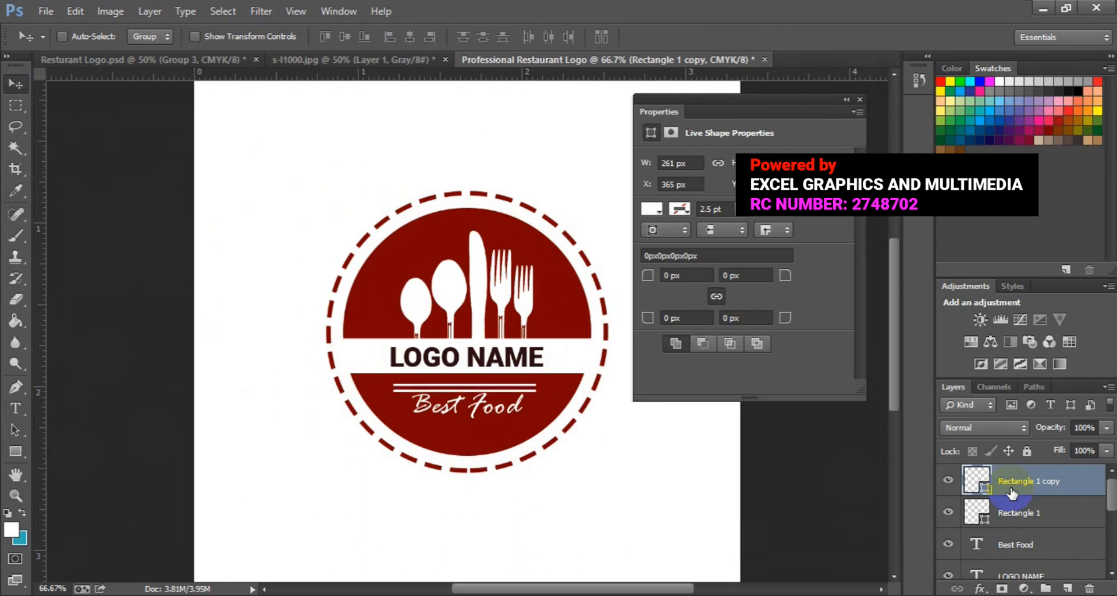
key("Down")
key("Down")
key("Down")
key("Down")
key("Down")
key("Down")
key("Down")
key("Down")
key("Down")
key("Down")
key("Down")
key("Down")
key("Down")
key("Down")
key("Down")
key("Down")
key("Down")
key("Down")
key("Down")
key("Down")
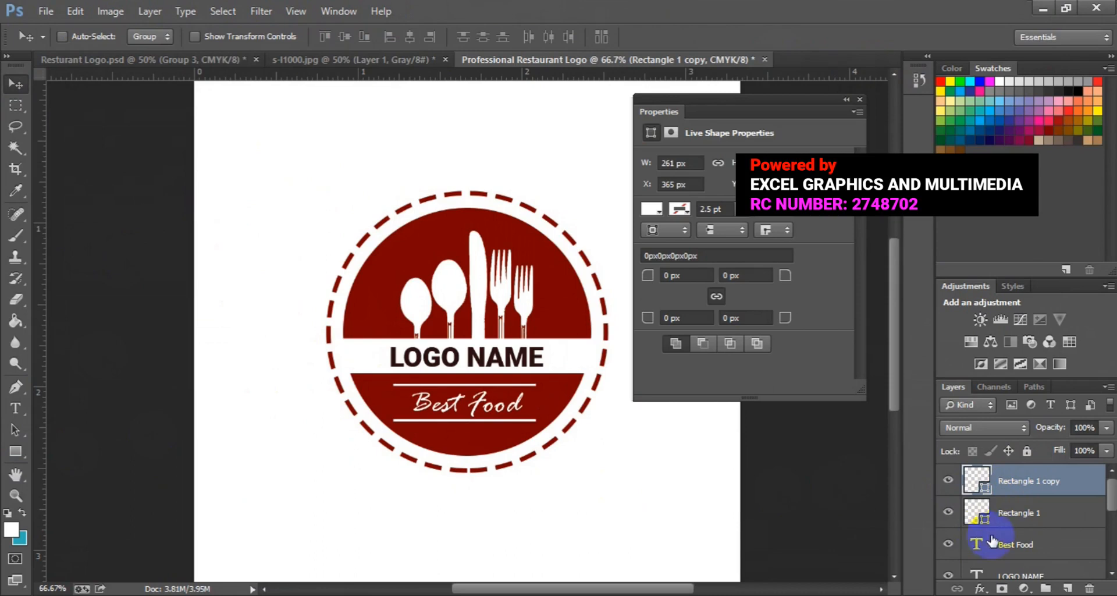
Step: Add a new layer and choose the faceted five-point star as the shape for the Custom Shape tool
left_click(1069, 589)
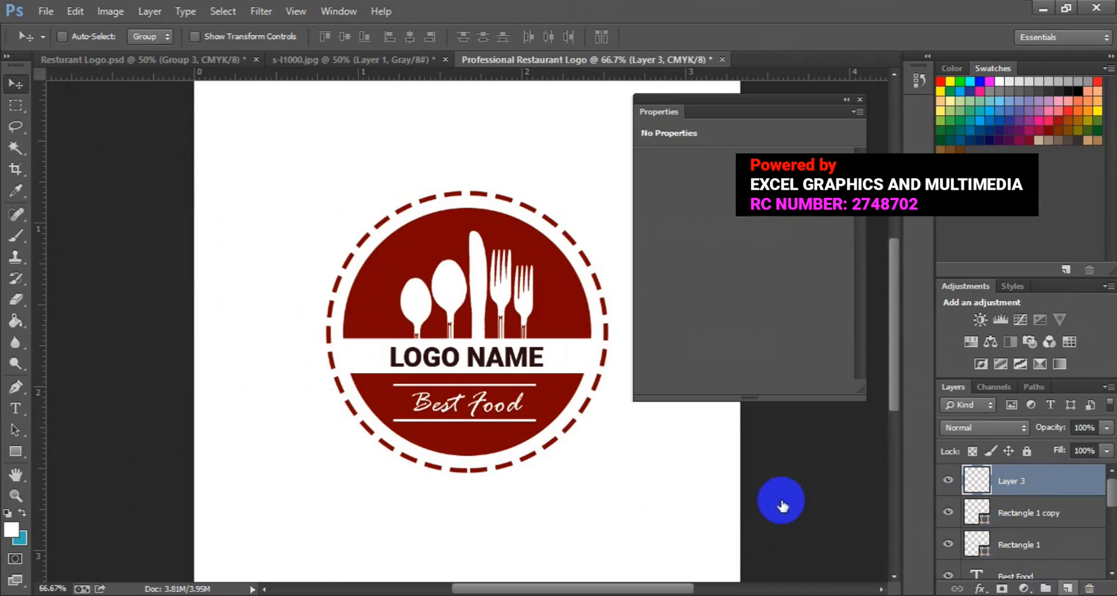
mouse_move(16, 455)
left_mouse_down()
mouse_move(124, 494)
mouse_move(117, 523)
left_mouse_up()
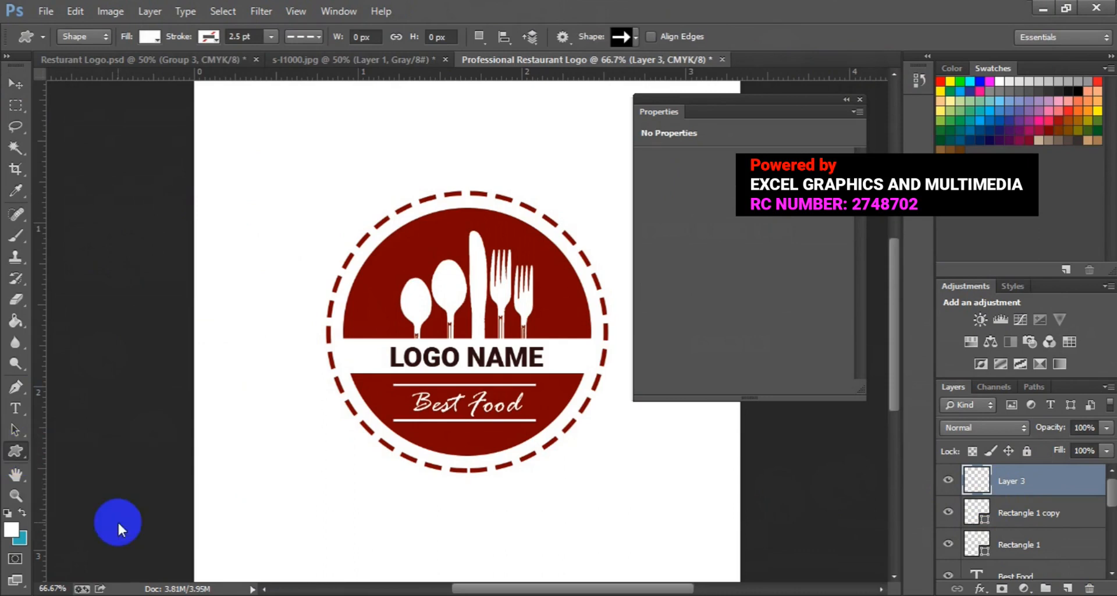
left_click(620, 36)
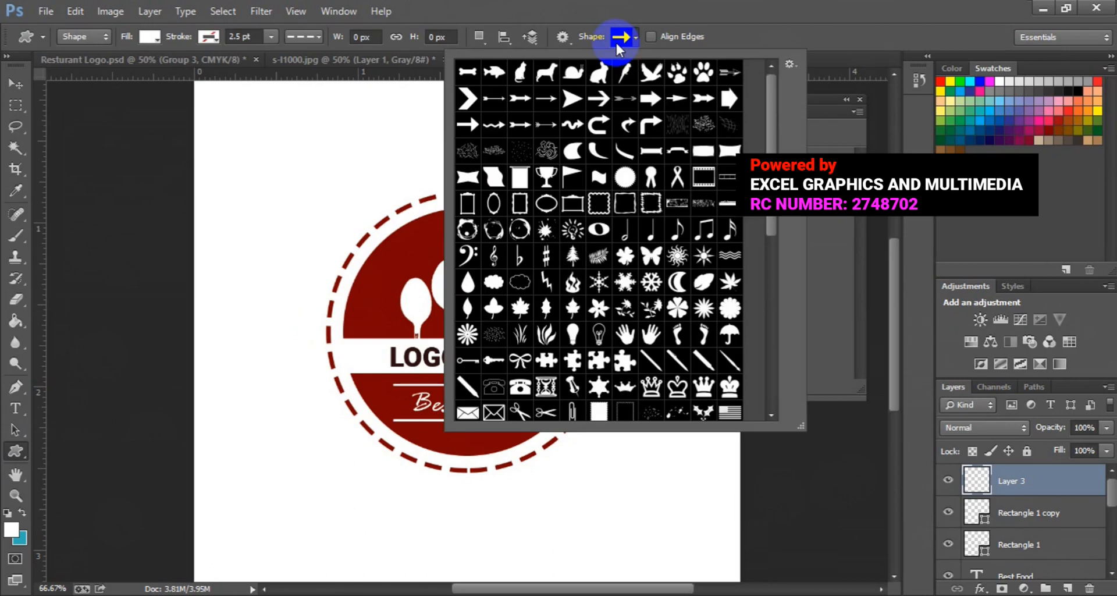
left_click(589, 201)
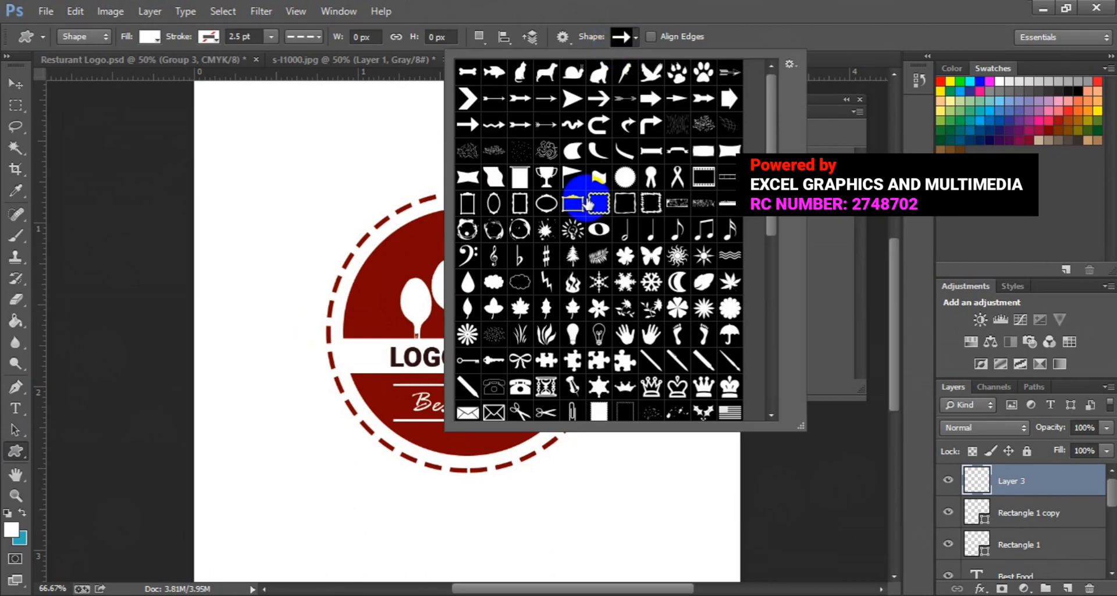
left_click(766, 377)
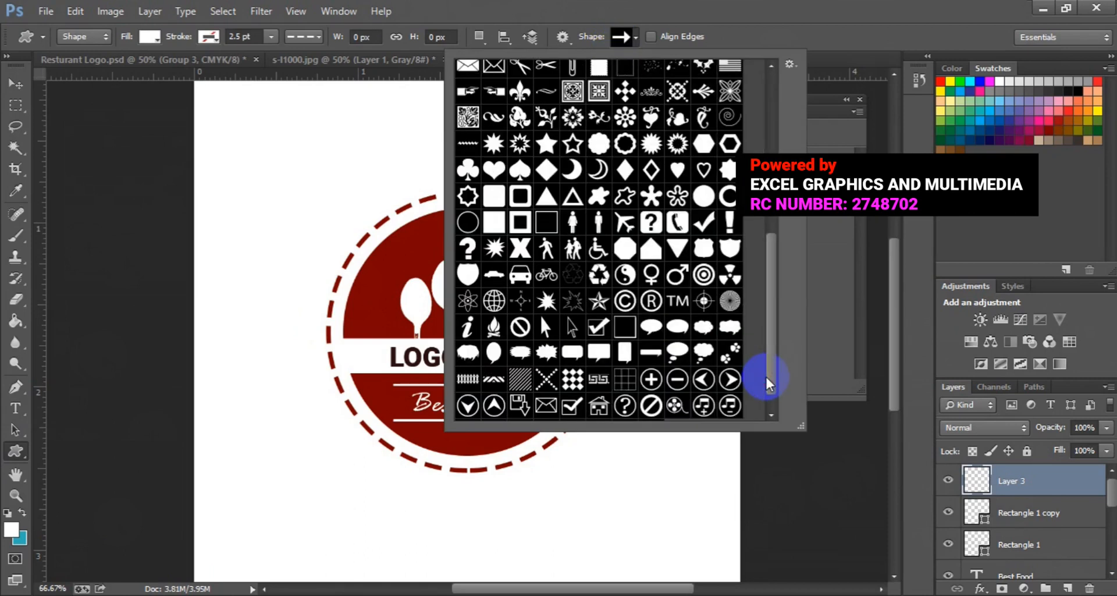
left_click(598, 302)
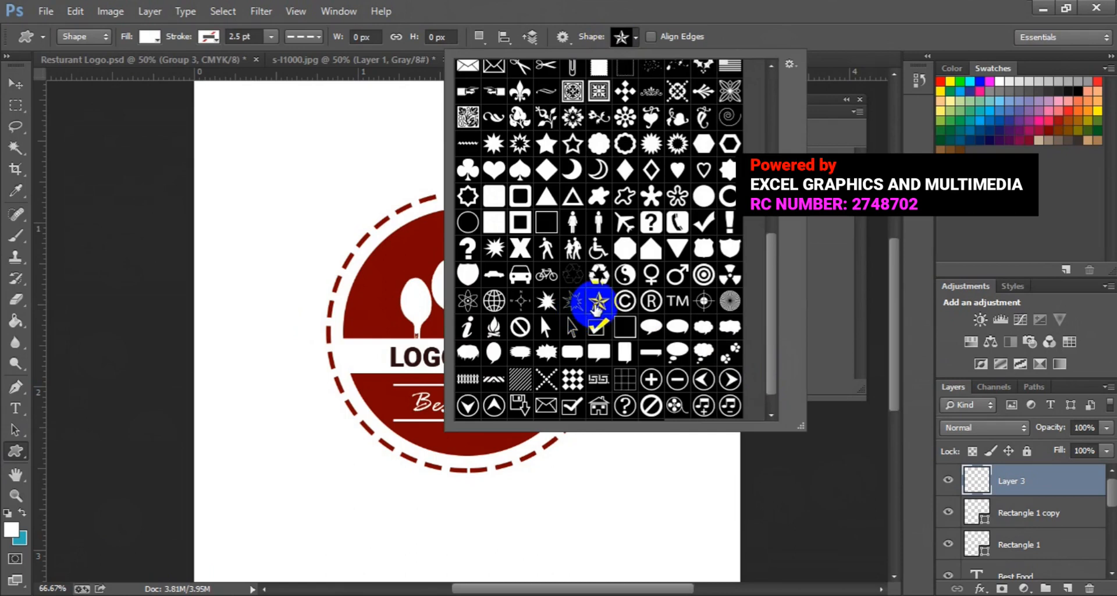
Step: Draw a star about 28 × 26 px with dark red fill and stroke in the white band, left of "LOGO NAME"
left_click(148, 38)
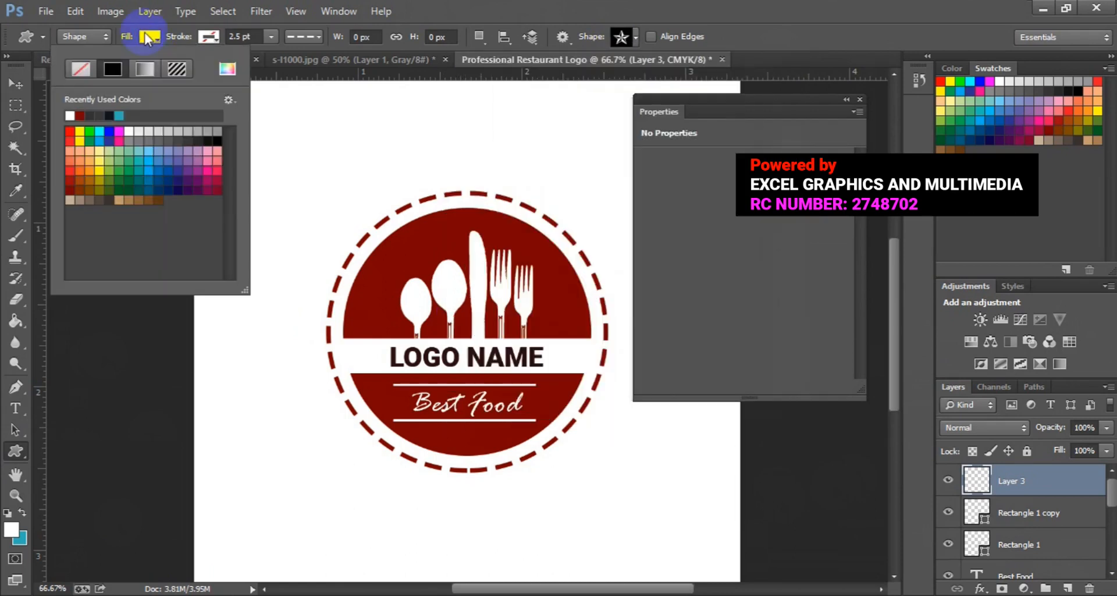
left_click(79, 115)
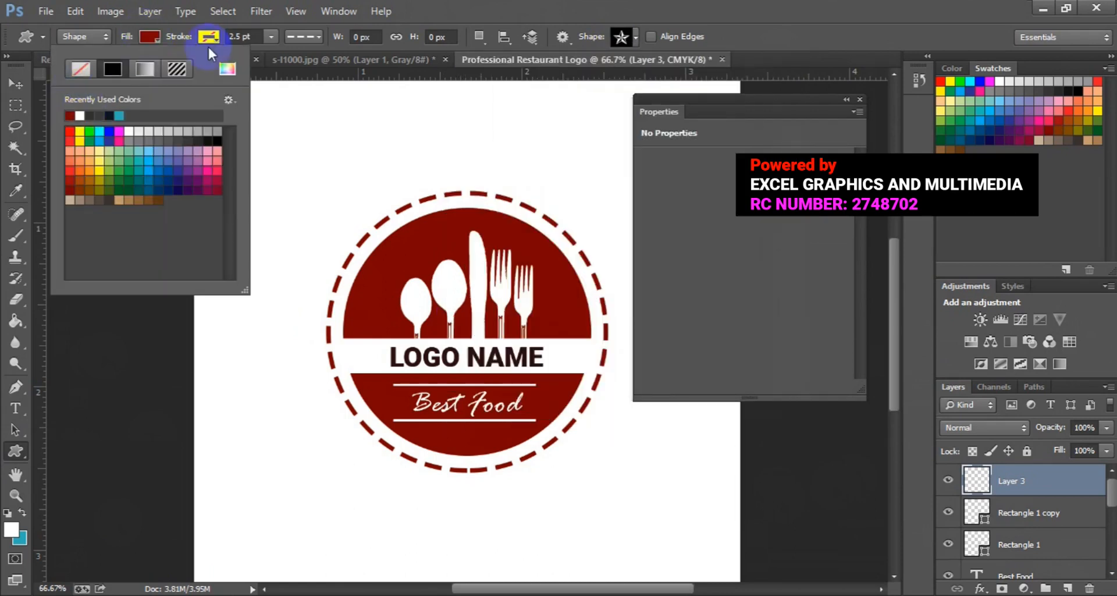
left_click(213, 38)
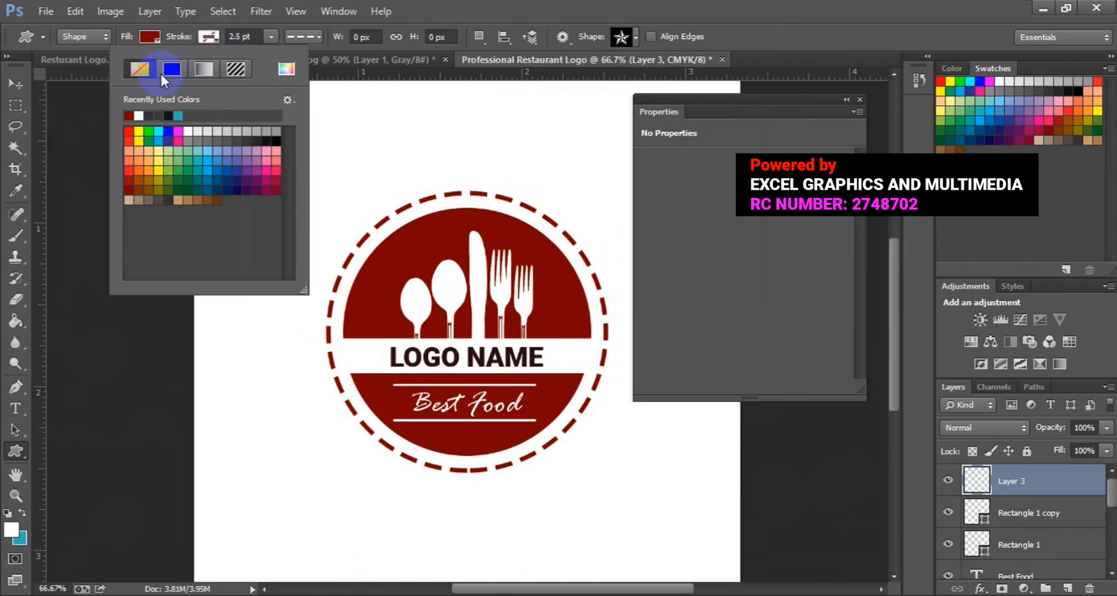
left_click(129, 115)
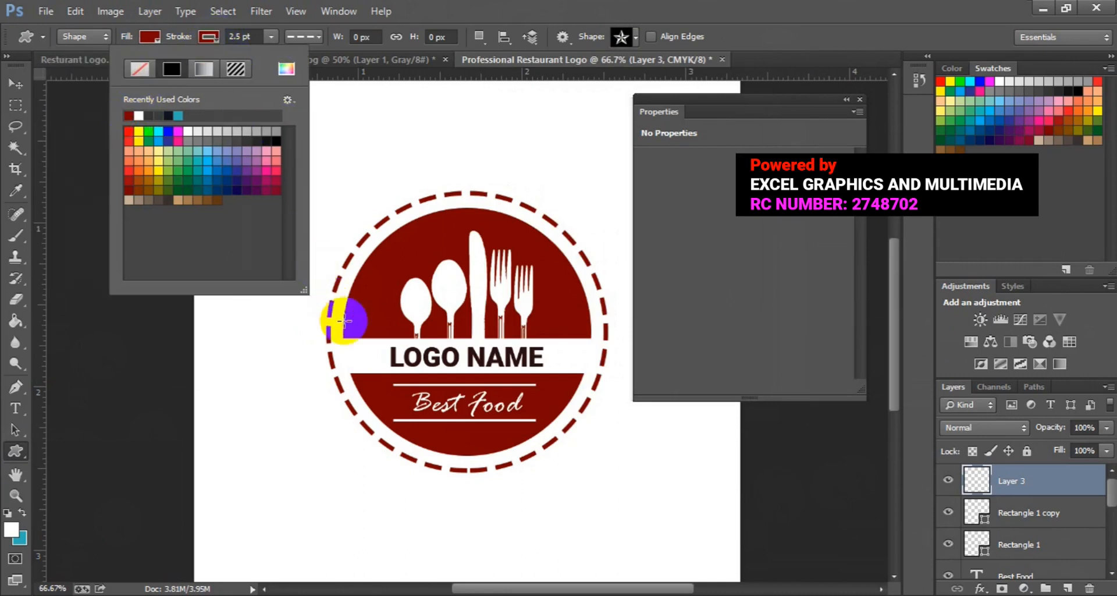
left_click_drag(362, 351, 361, 356)
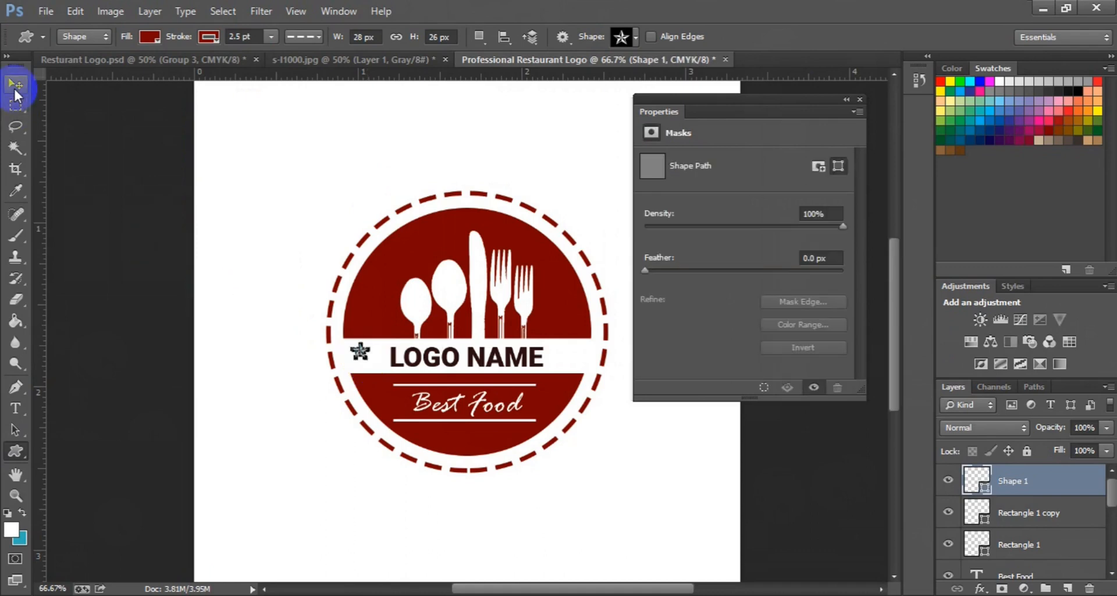
Step: Position the star beside the start of "LOGO NAME" and place a duplicate at the same height after the name
left_click(16, 87)
left_click_drag(364, 357, 554, 362)
key("ctrl+j")
left_click_drag(558, 359, 560, 359)
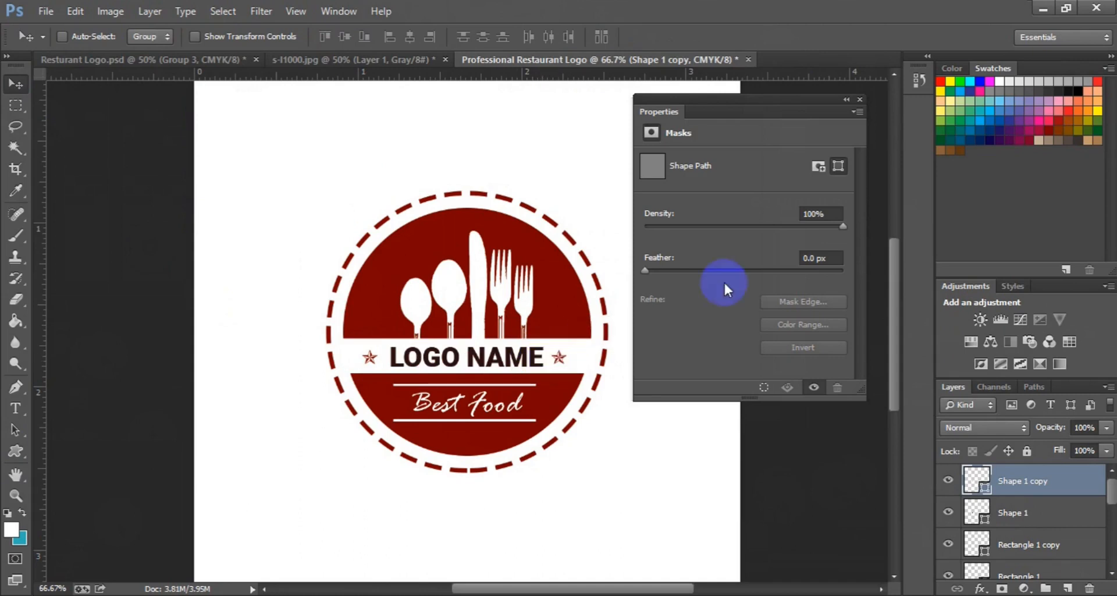
left_click(860, 99)
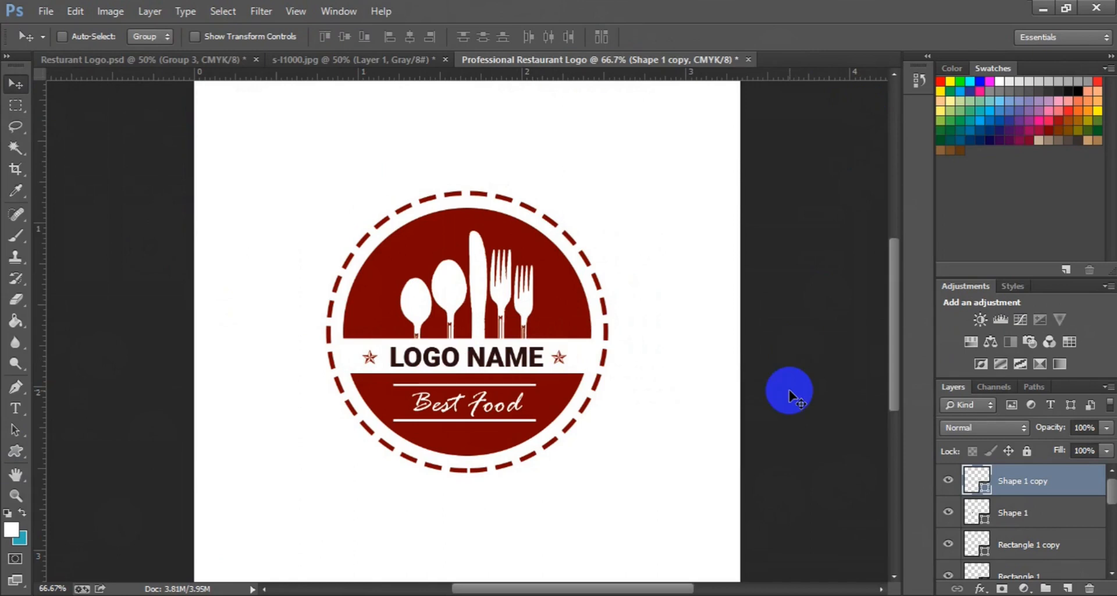
left_click(1008, 490)
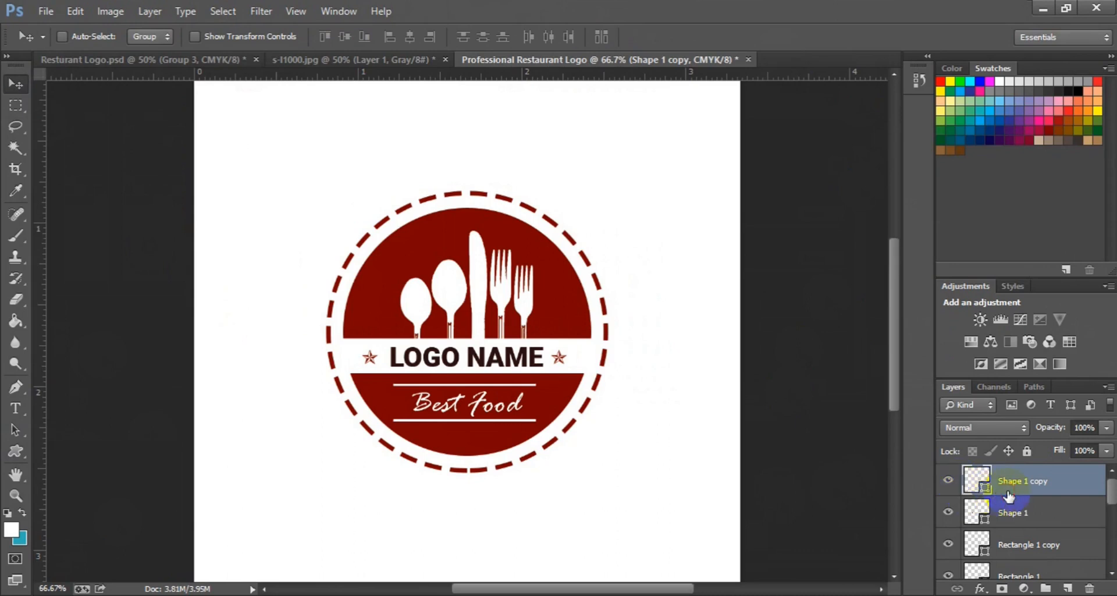
key("ctrl+minus")
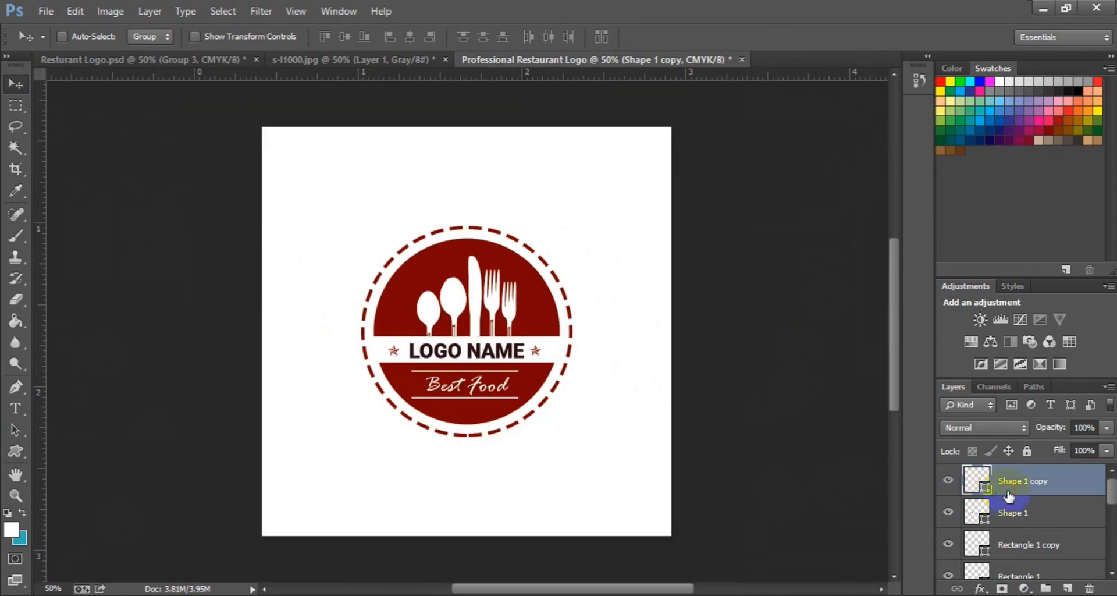